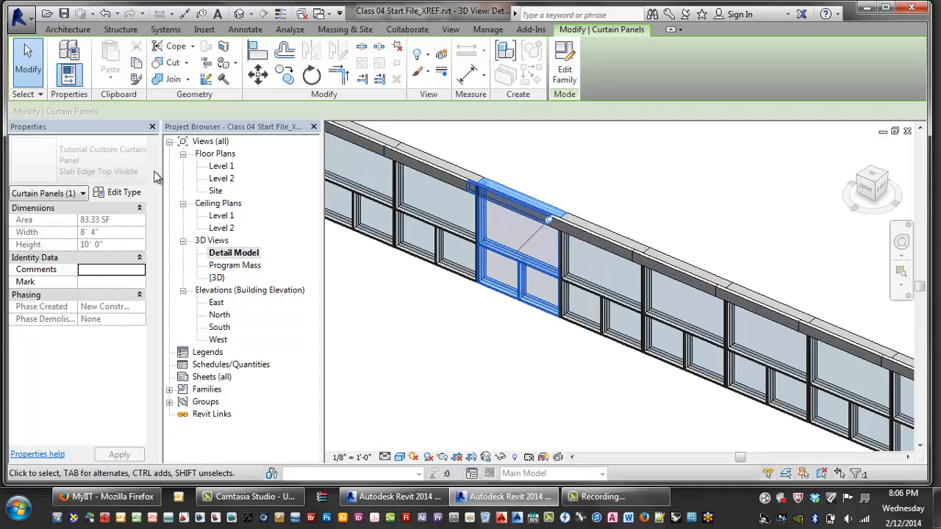
# Step: Examine the selected curtain panel and the full extent of the curtain wall
pyautogui.scroll(-2, 502, 314)
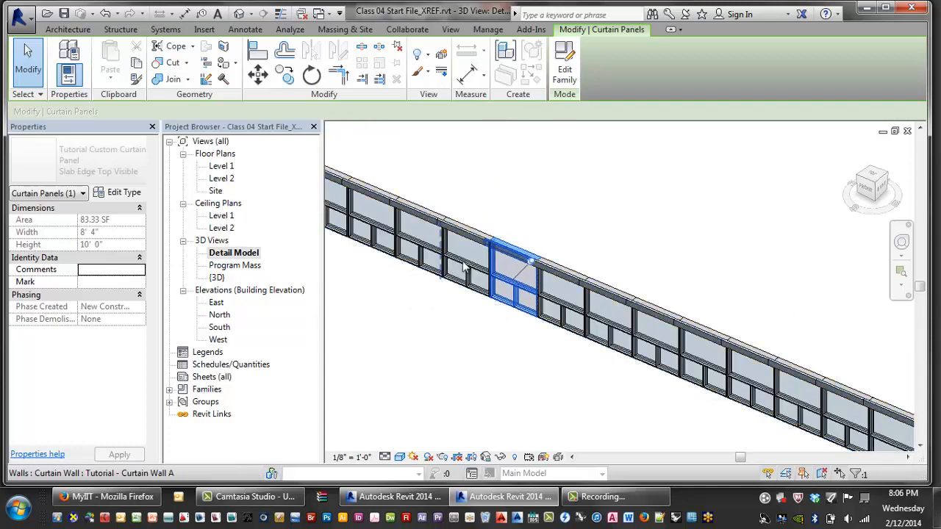
pyautogui.scroll(4, 524, 242)
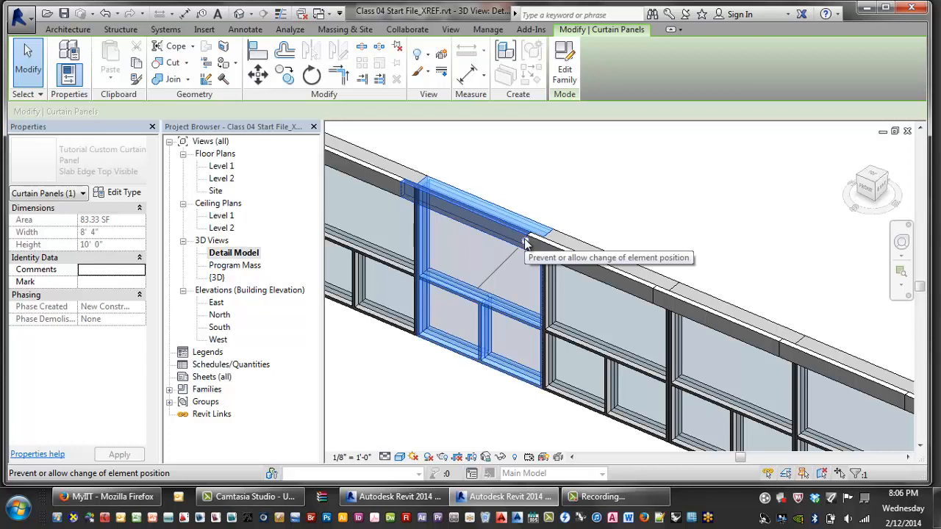
pyautogui.scroll(-5, 522, 247)
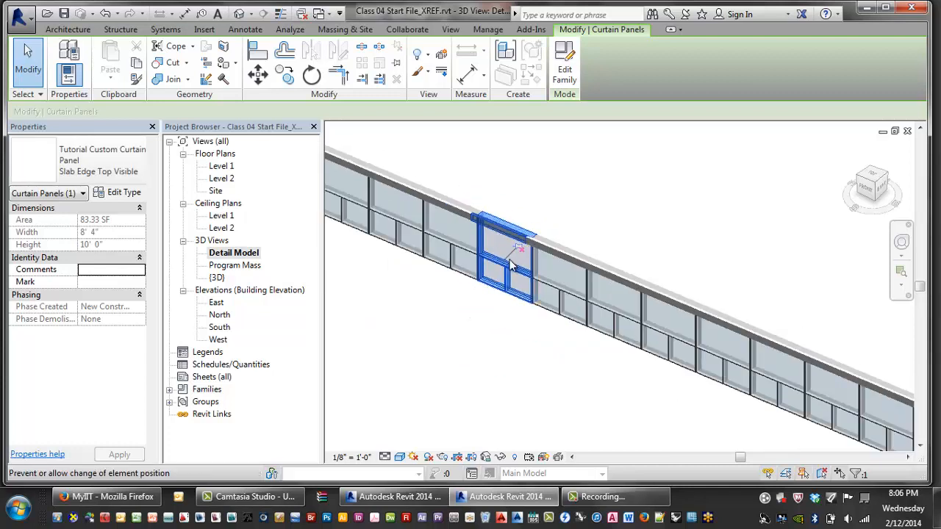
pyautogui.click(735, 245)
pyautogui.moveTo(746, 202); pyautogui.dragTo(394, 397)
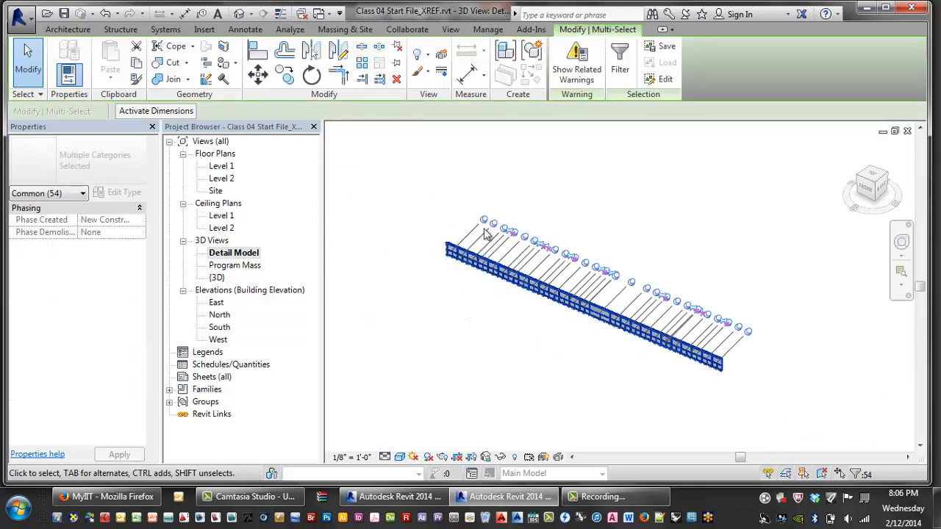
pyautogui.click(537, 211)
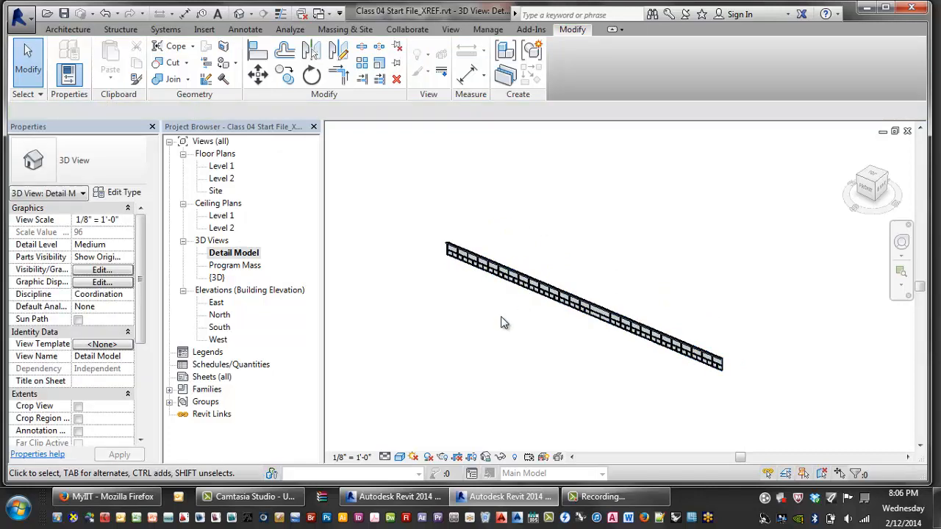
# Step: Select a single Slab Edge Top Visible panel in the middle of the curtain wall and open its type properties
pyautogui.scroll(8, 515, 302)
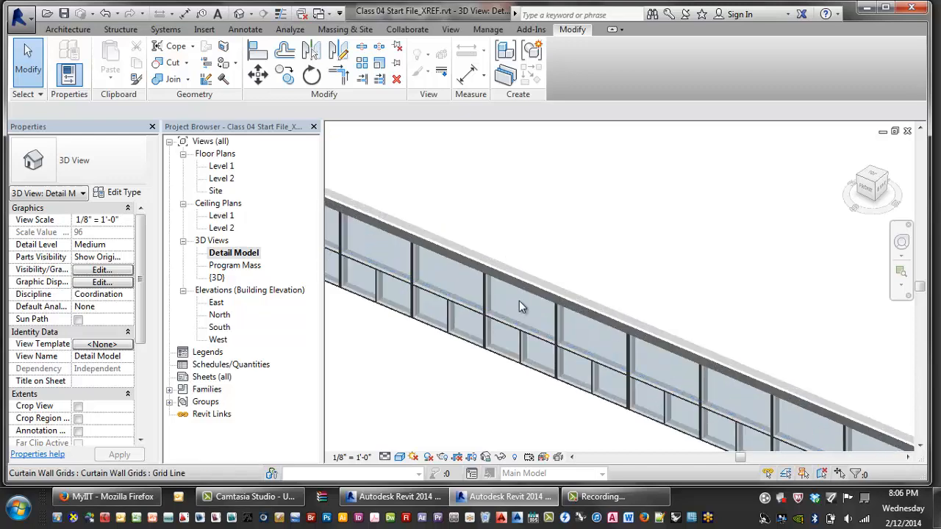
pyautogui.click(525, 292)
pyautogui.press('Escape')
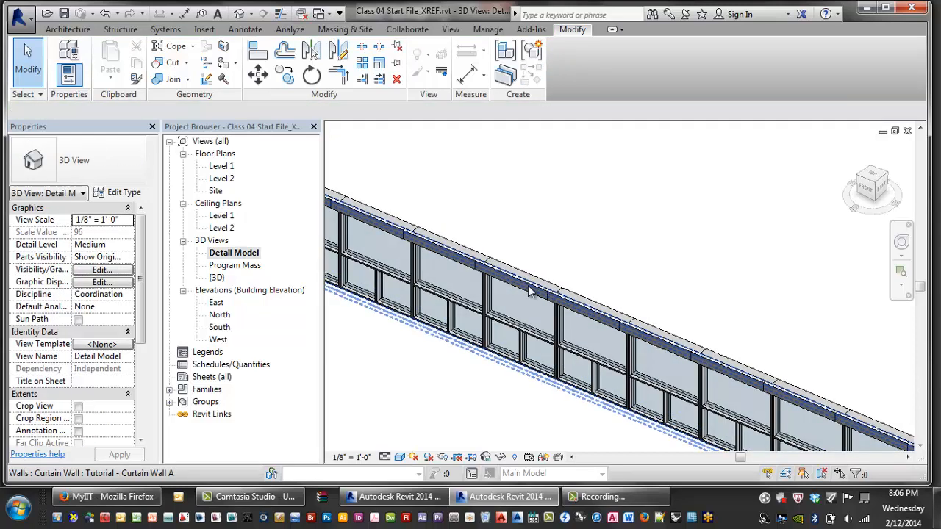
pyautogui.press('Tab')
pyautogui.click(528, 291)
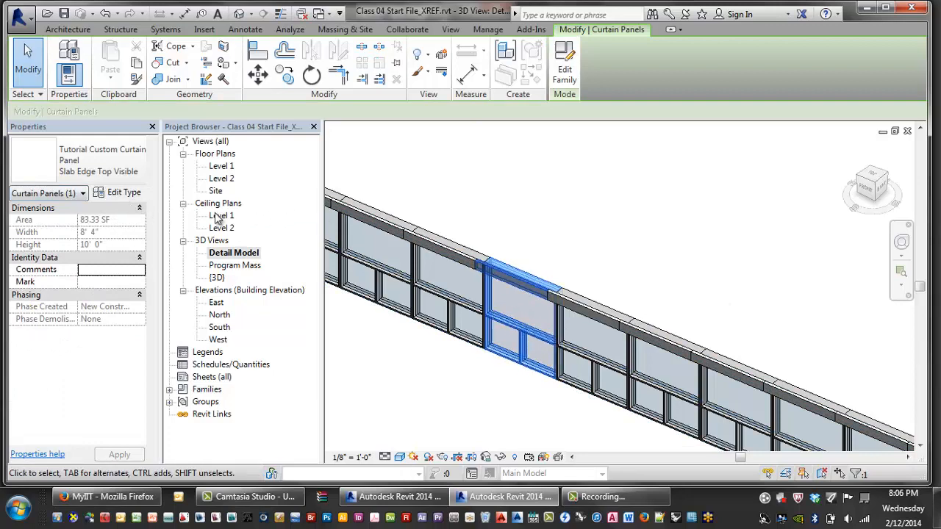
pyautogui.click(117, 193)
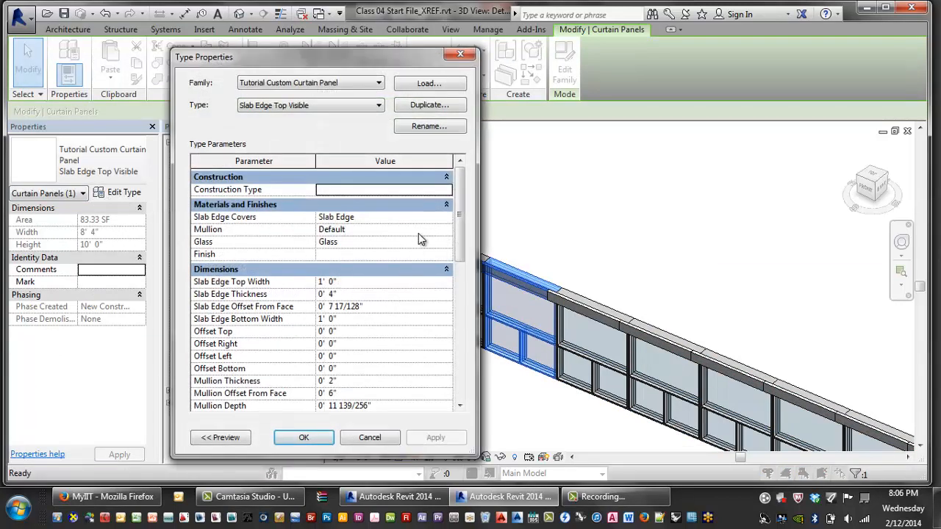
# Step: Set the panel type's Mullion Depth to 0' 6"
pyautogui.scroll(-3, 463, 235)
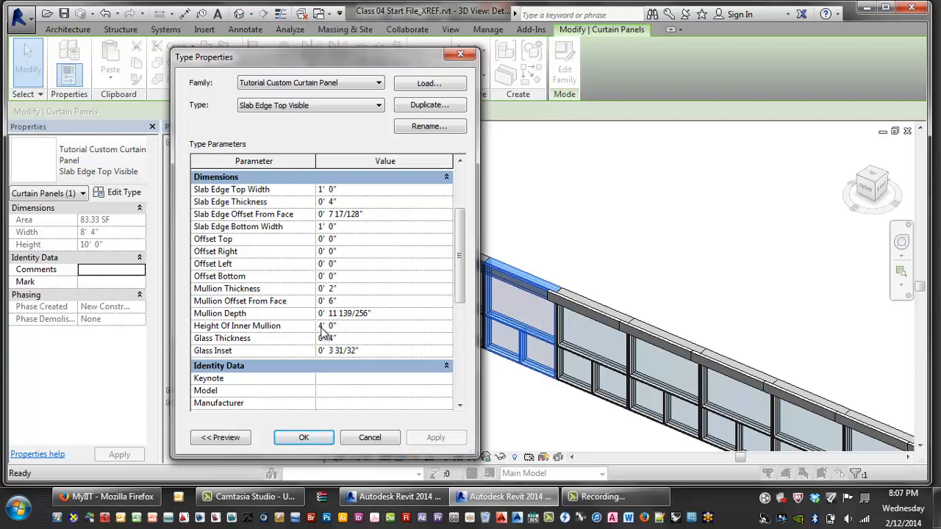
pyautogui.click(348, 306)
pyautogui.click(357, 314)
pyautogui.moveTo(382, 314); pyautogui.dragTo(308, 314)
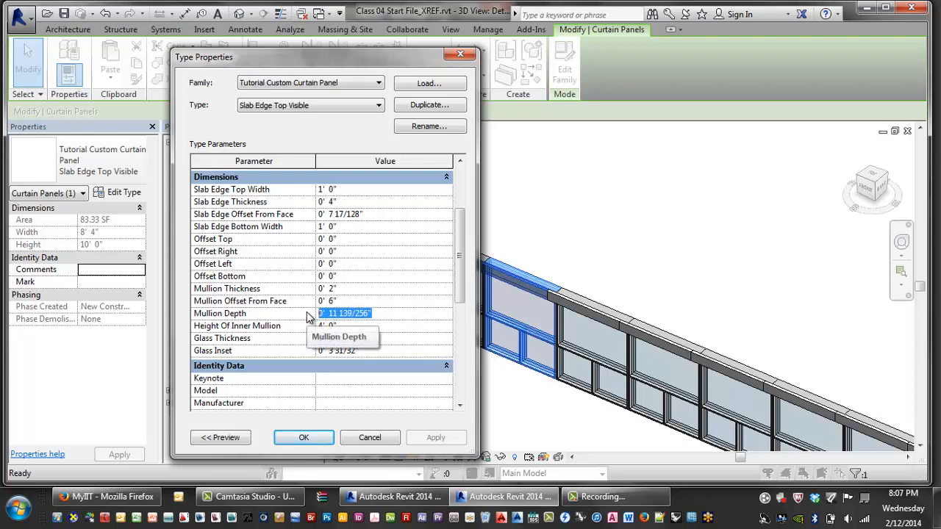
pyautogui.press('BackSpace')
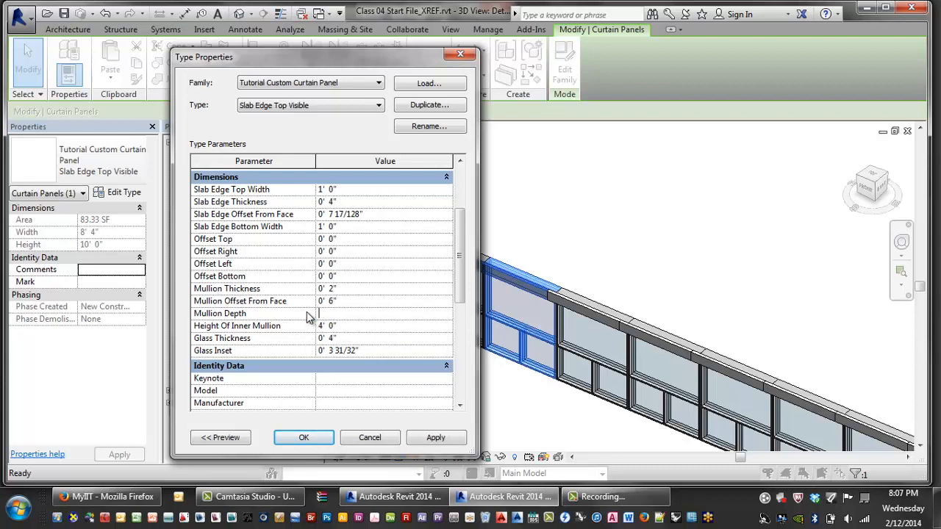
pyautogui.write('6')
pyautogui.press('Return')
# Step: Set the panel type's Height Of Inner Mullion to 2' 0"
pyautogui.click(353, 325)
pyautogui.click(354, 326)
pyautogui.moveTo(354, 326); pyautogui.dragTo(319, 330)
pyautogui.write('2')
pyautogui.press('Return')
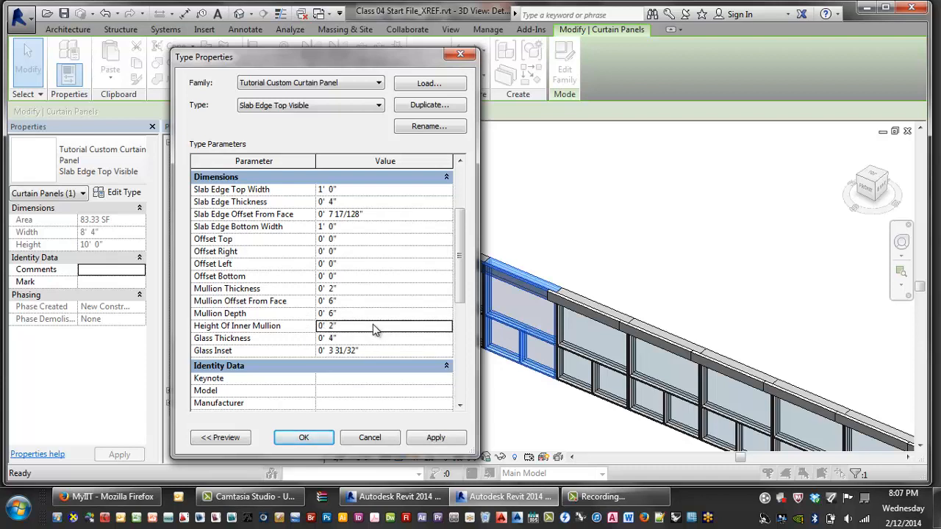
pyautogui.moveTo(361, 326); pyautogui.dragTo(287, 326)
pyautogui.write("2'")
pyautogui.press('Return')
# Step: Set both the Glass Thickness and the Glass Inset of the panel type to 0' 1"
pyautogui.moveTo(340, 339); pyautogui.dragTo(250, 337)
pyautogui.write('1')
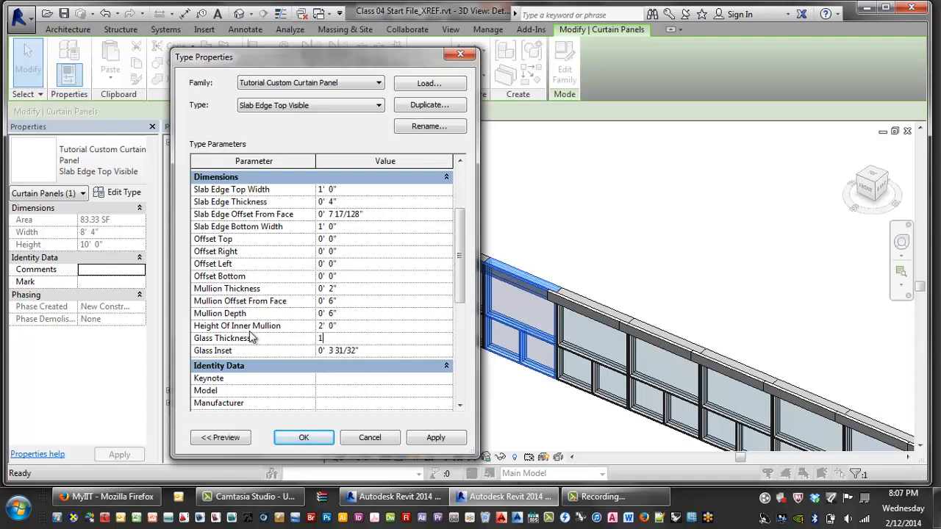
pyautogui.press('Return')
pyautogui.click(353, 350)
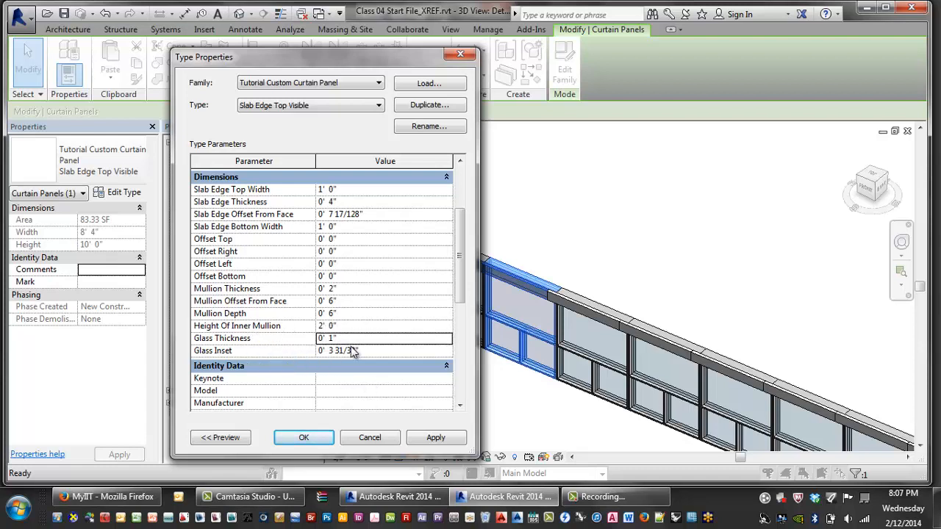
pyautogui.moveTo(362, 351); pyautogui.dragTo(265, 352)
pyautogui.write('1')
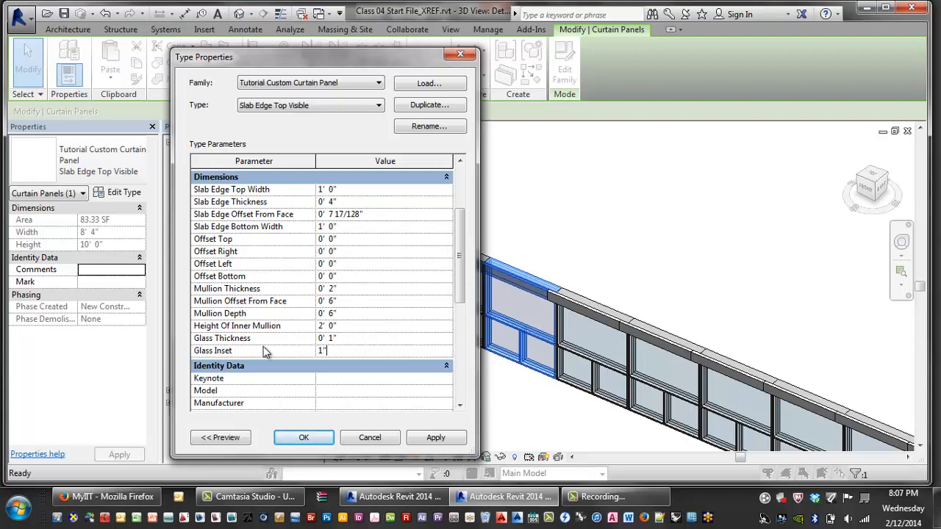
pyautogui.press('Return')
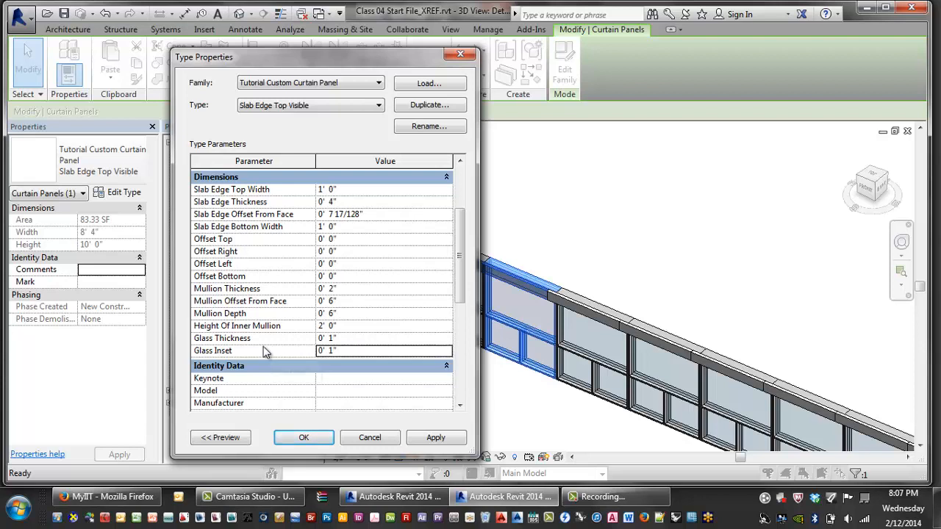
# Step: Set the panel type's Slab Edge Top Width to 2' 0"
pyautogui.click(346, 227)
pyautogui.moveTo(356, 228); pyautogui.dragTo(284, 226)
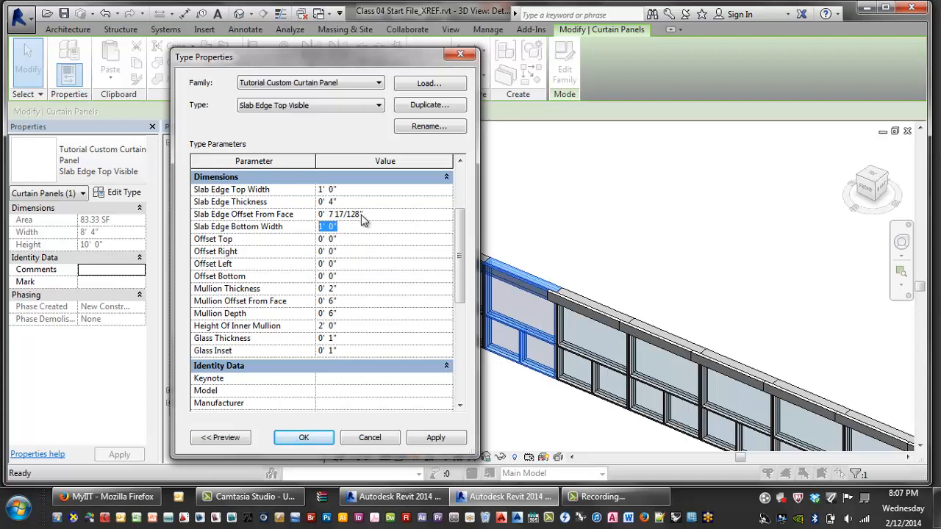
pyautogui.moveTo(359, 189); pyautogui.dragTo(295, 190)
pyautogui.write('2')
pyautogui.press('Return')
# Step: Set the Slab Edge Offset From Face to 2' 0", apply the type changes, and deselect the panel
pyautogui.moveTo(368, 201); pyautogui.dragTo(302, 211)
pyautogui.click(360, 214)
pyautogui.moveTo(360, 214); pyautogui.dragTo(292, 212)
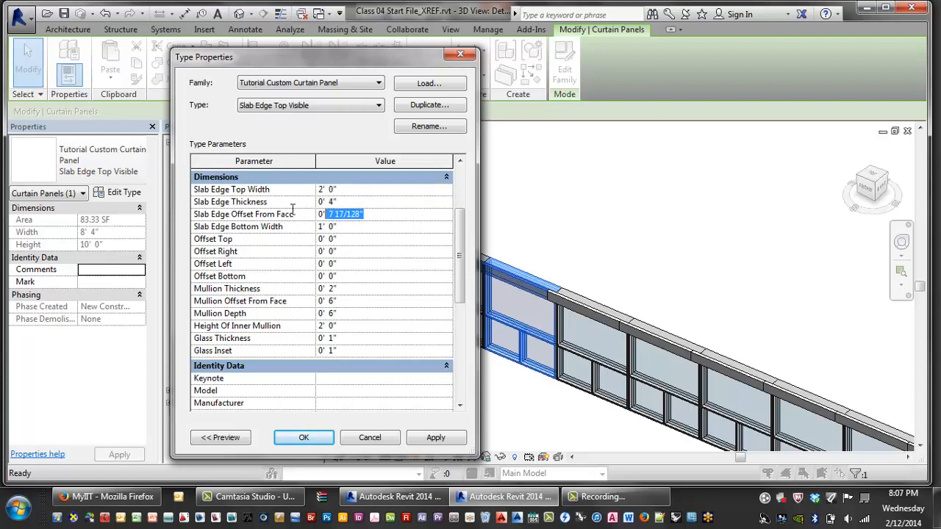
pyautogui.write('2')
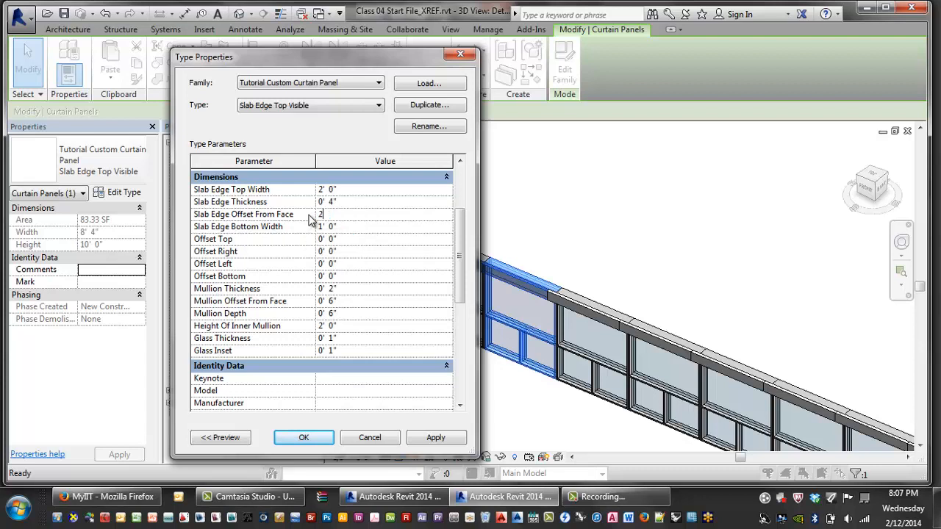
pyautogui.press('Return')
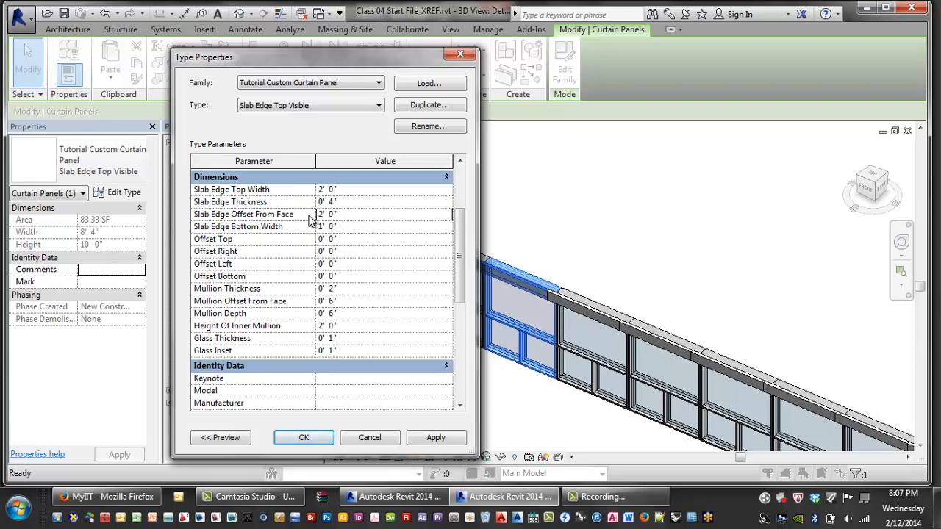
pyautogui.click(430, 439)
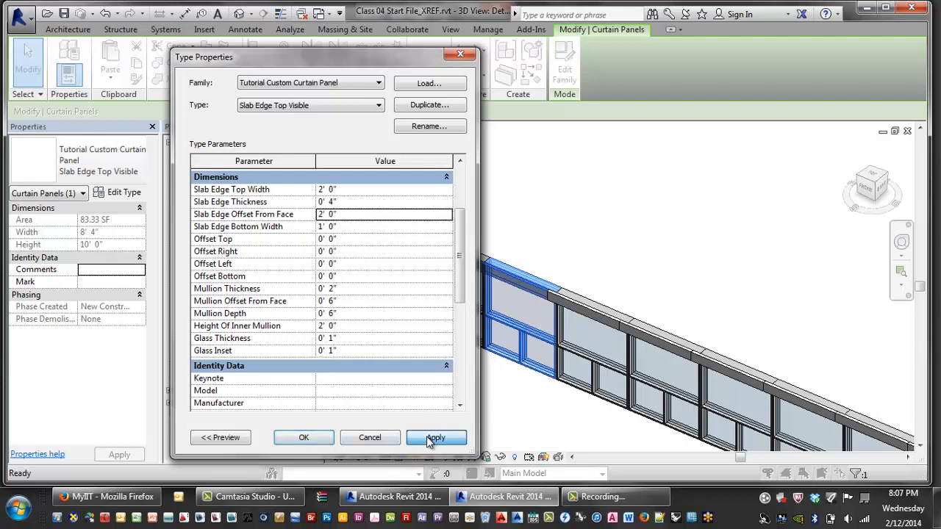
pyautogui.click(305, 438)
pyautogui.click(357, 384)
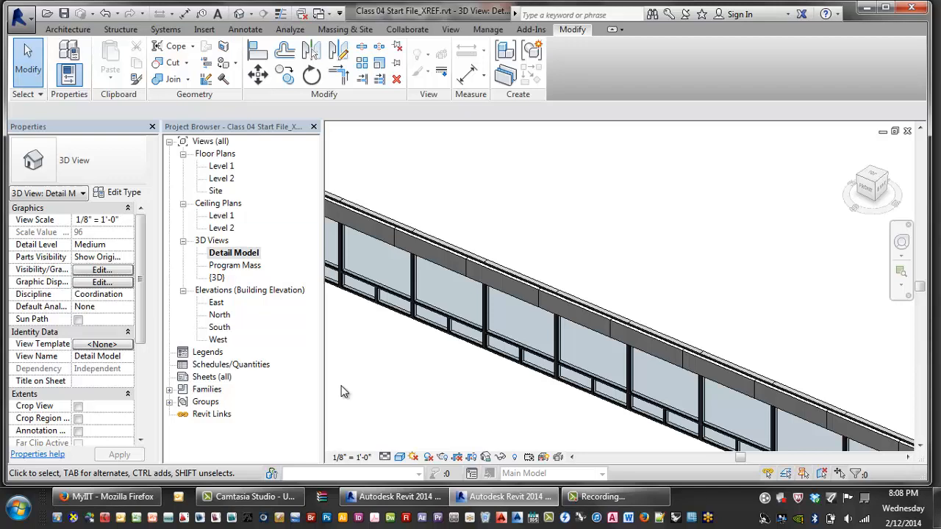
# Step: Examine the slab edge, mullions and glazing of the updated panels along the whole curtain wall
pyautogui.scroll(-2, 576, 332)
pyautogui.moveTo(576, 333); pyautogui.dragTo(657, 275, button='middle')
pyautogui.scroll(-2, 661, 271)
pyautogui.moveTo(690, 245); pyautogui.dragTo(622, 242, button='middle')
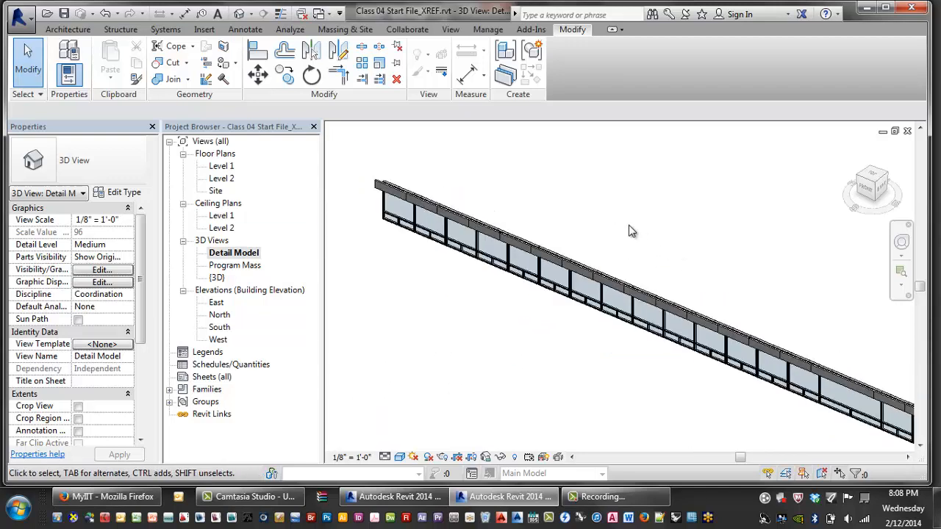
pyautogui.scroll(-1, 638, 229)
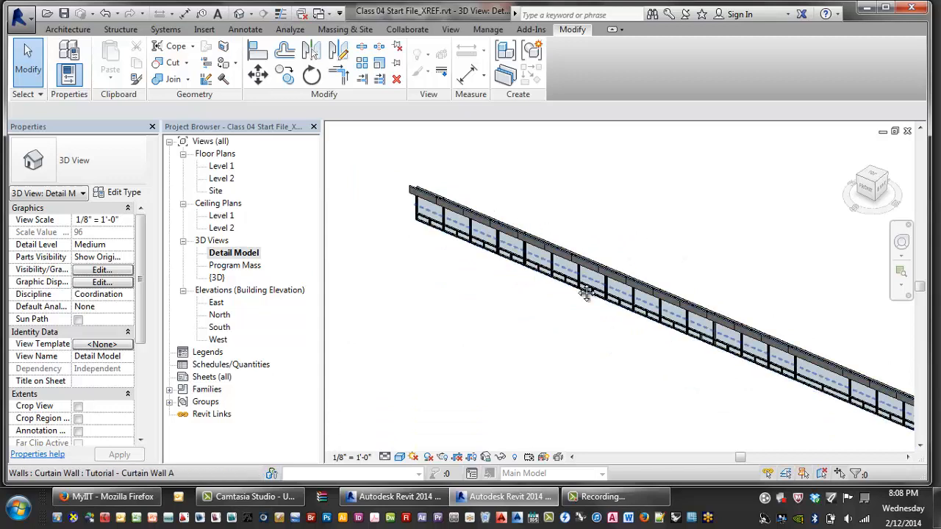
pyautogui.moveTo(584, 289); pyautogui.dragTo(570, 298, button='middle')
pyautogui.moveTo(736, 315); pyautogui.dragTo(604, 251, button='middle')
pyautogui.scroll(-2, 683, 265)
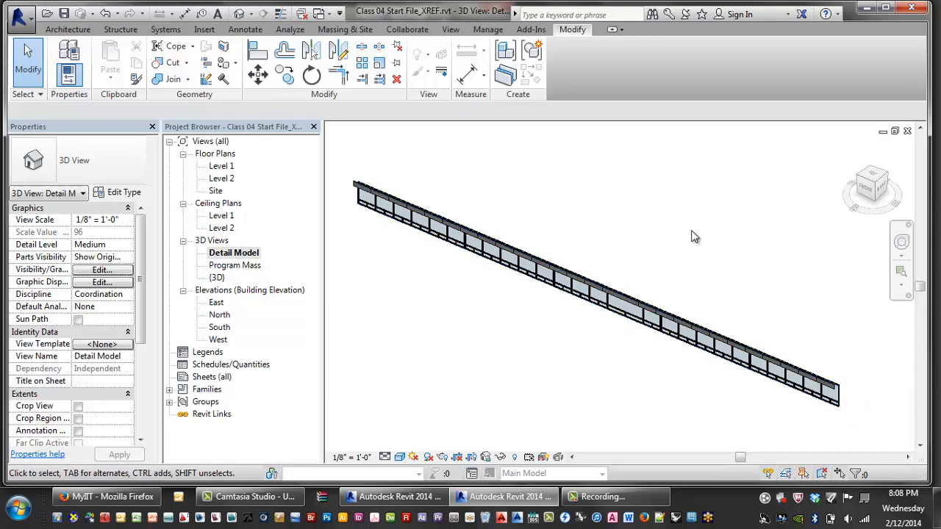
pyautogui.scroll(-2, 684, 234)
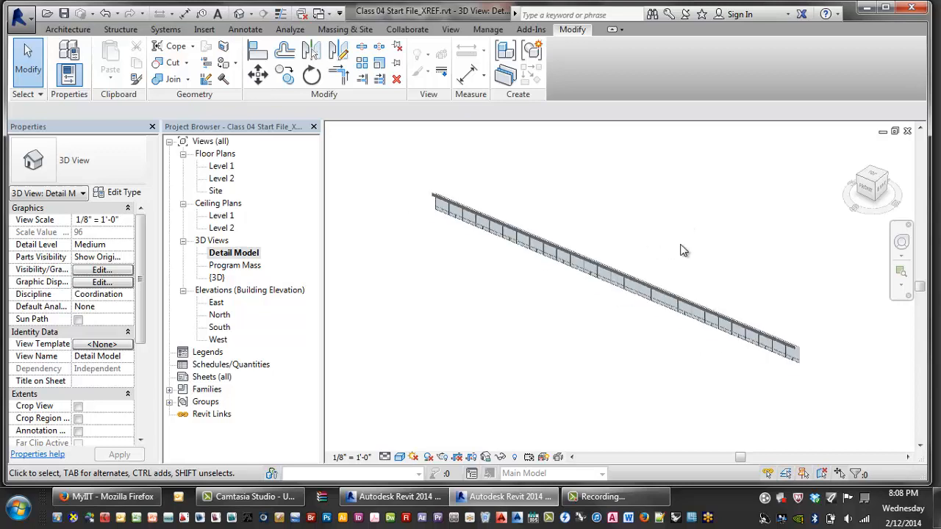
pyautogui.moveTo(699, 267); pyautogui.dragTo(541, 301, button='middle')
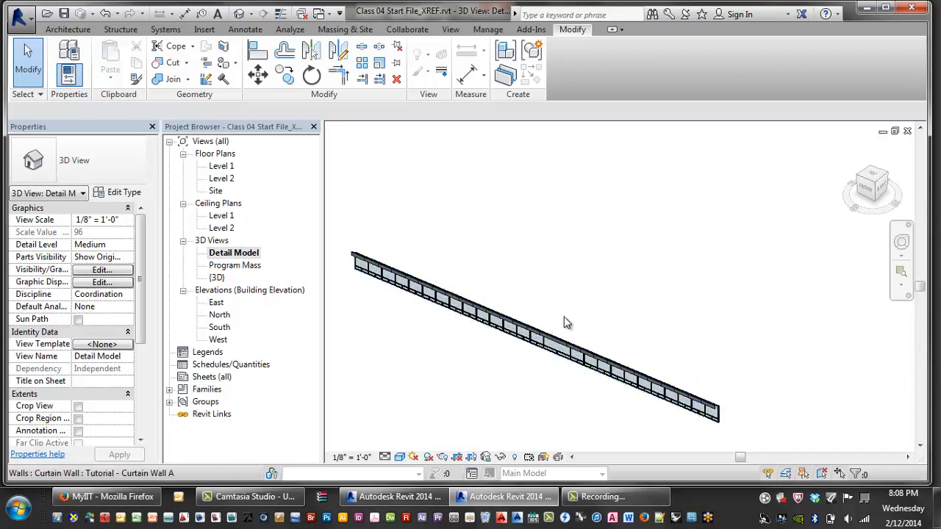
pyautogui.click(67, 30)
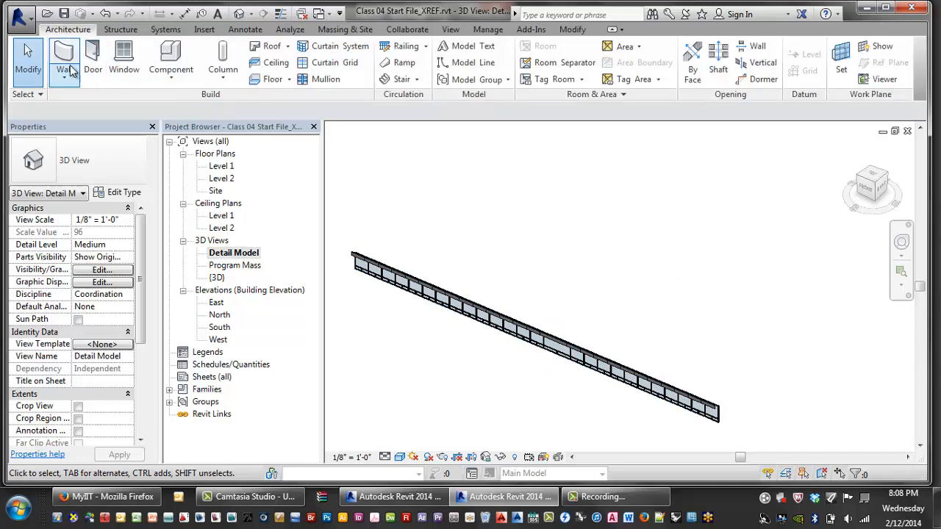
pyautogui.click(65, 74)
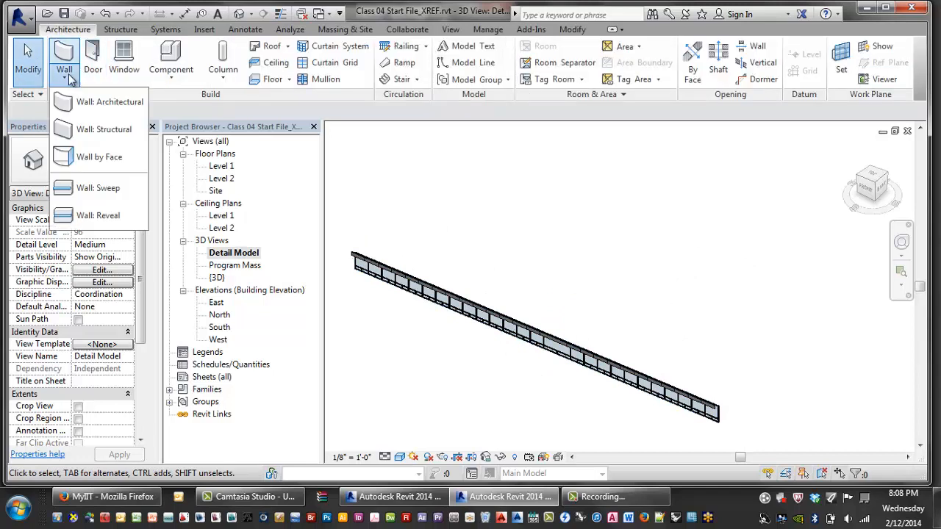
pyautogui.click(391, 184)
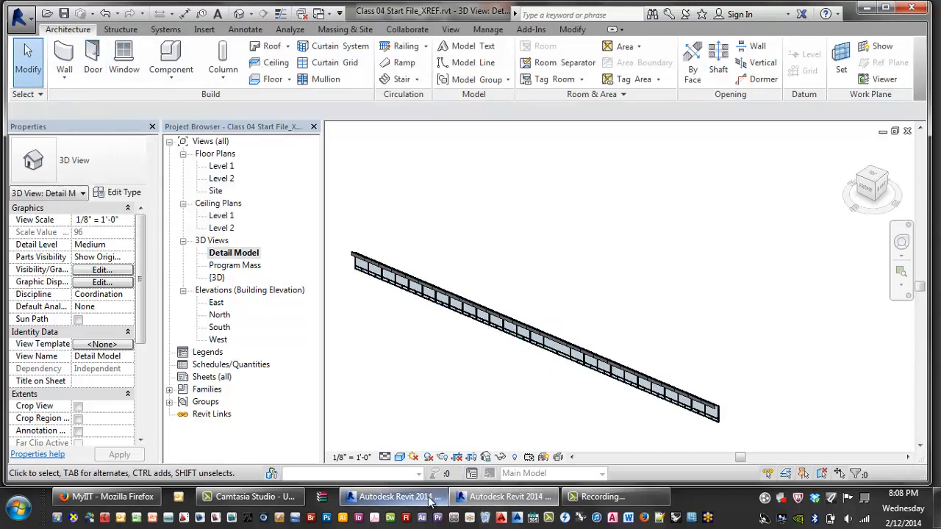
pyautogui.moveTo(430, 500)
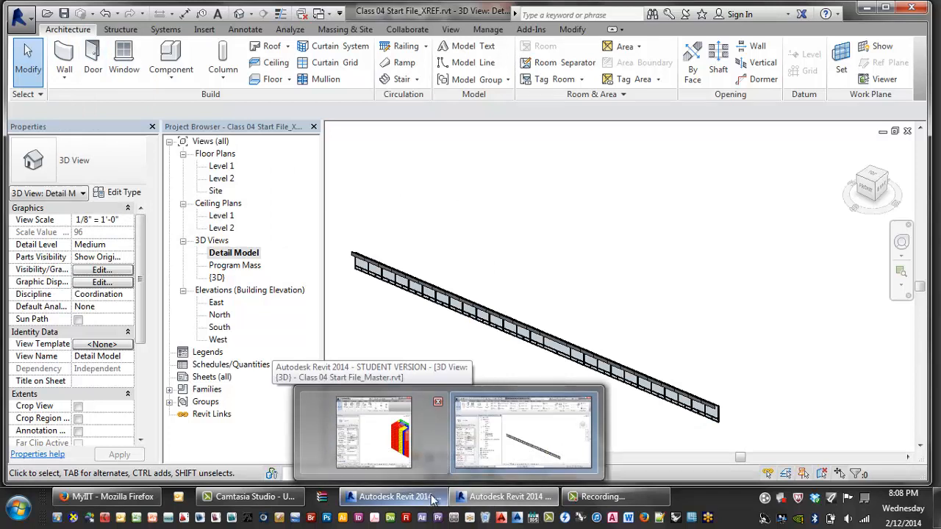
pyautogui.moveTo(662, 278); pyautogui.dragTo(676, 282, button='middle')
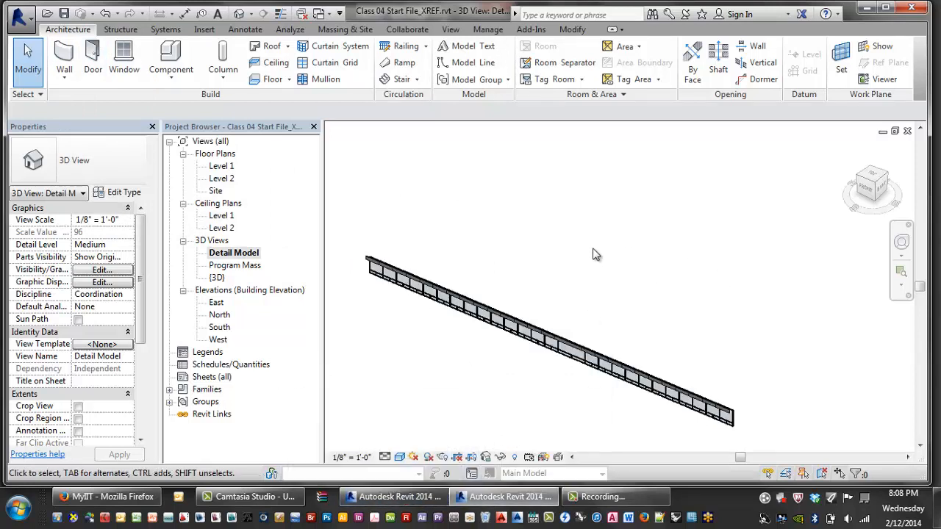
# Step: Draw an architectural wall of type Curtain Wall 1, about 212' long, parallel to and behind the existing curtain wall, skipping the project save
pyautogui.click(67, 82)
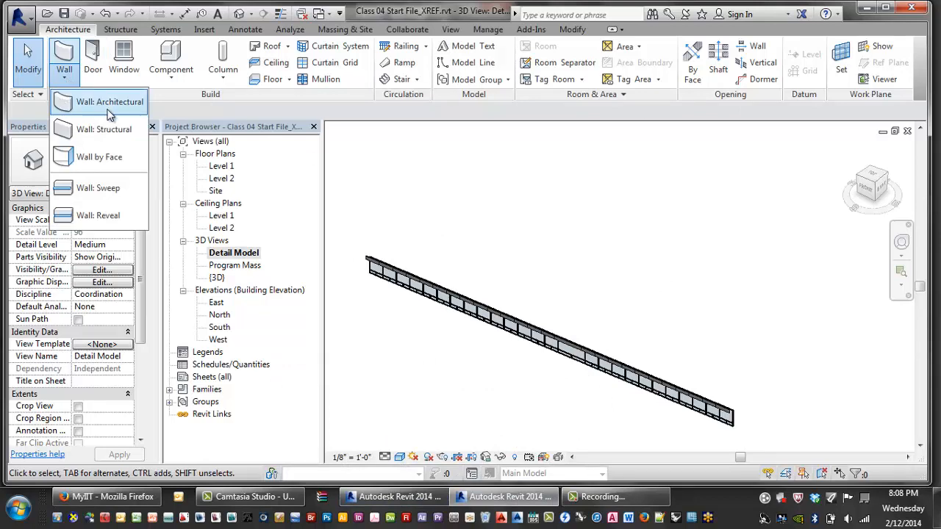
pyautogui.click(81, 102)
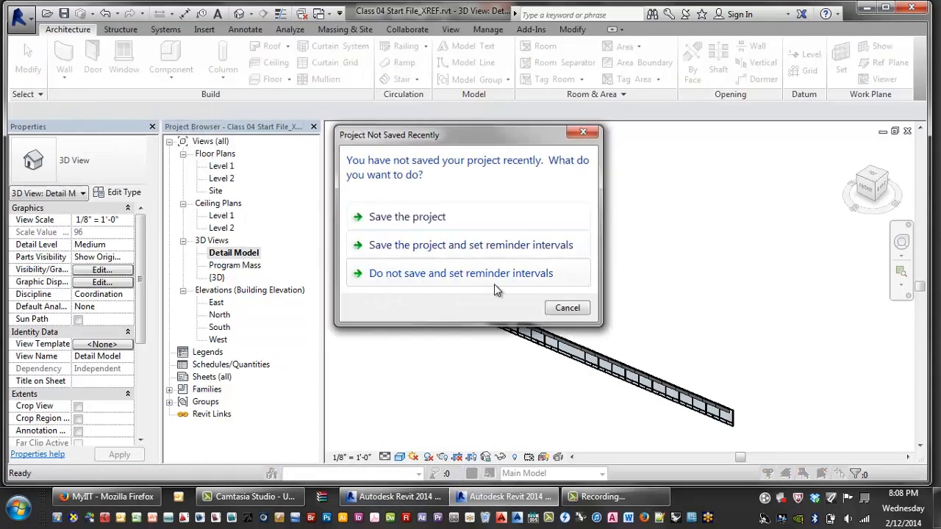
pyautogui.click(552, 308)
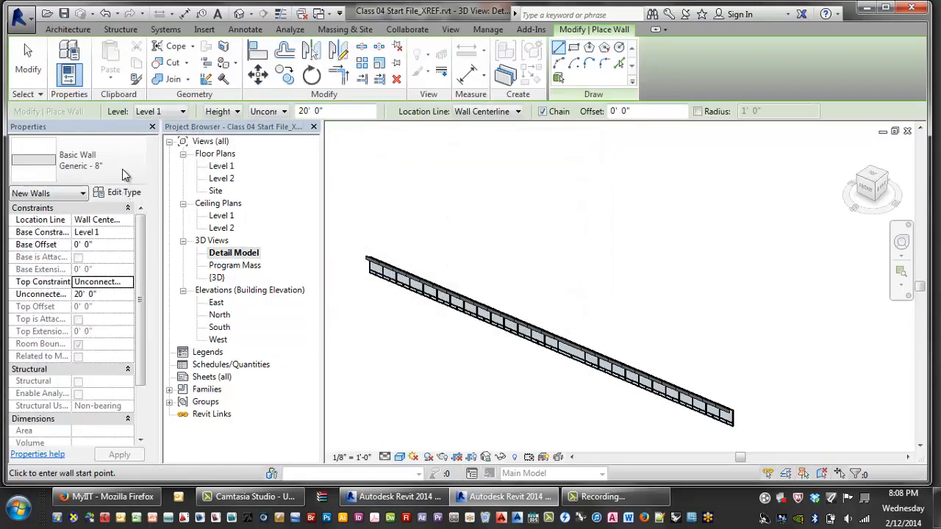
pyautogui.click(81, 161)
pyautogui.scroll(-2, 78, 367)
pyautogui.scroll(-2, 78, 378)
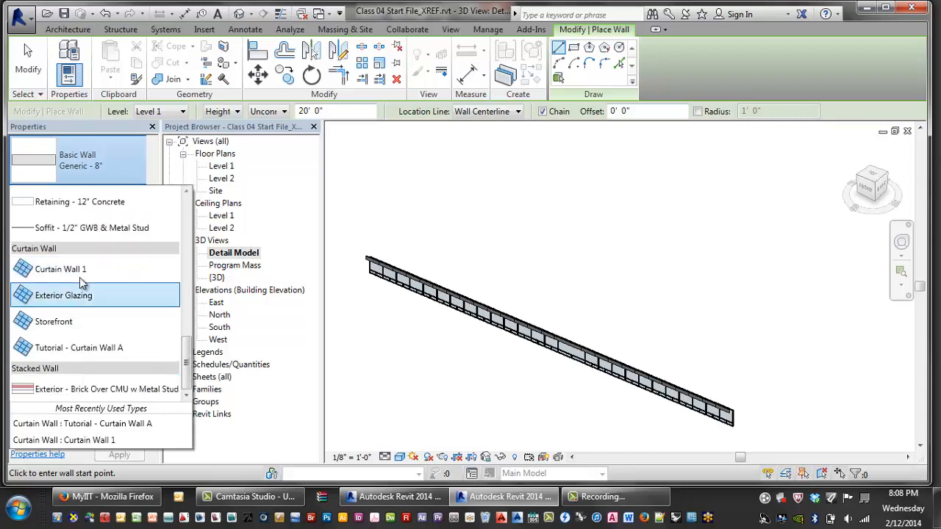
pyautogui.click(73, 273)
pyautogui.click(432, 217)
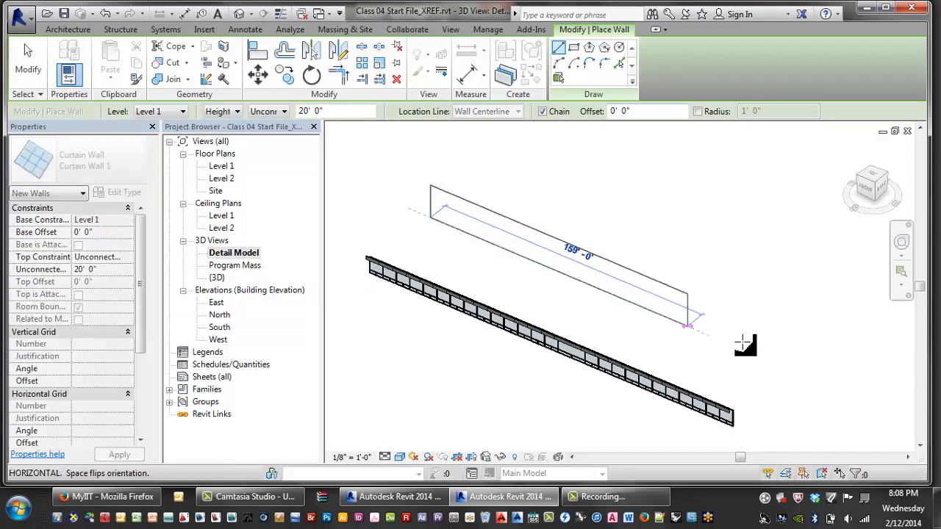
pyautogui.click(781, 356)
pyautogui.press('Escape')
pyautogui.press('Escape')
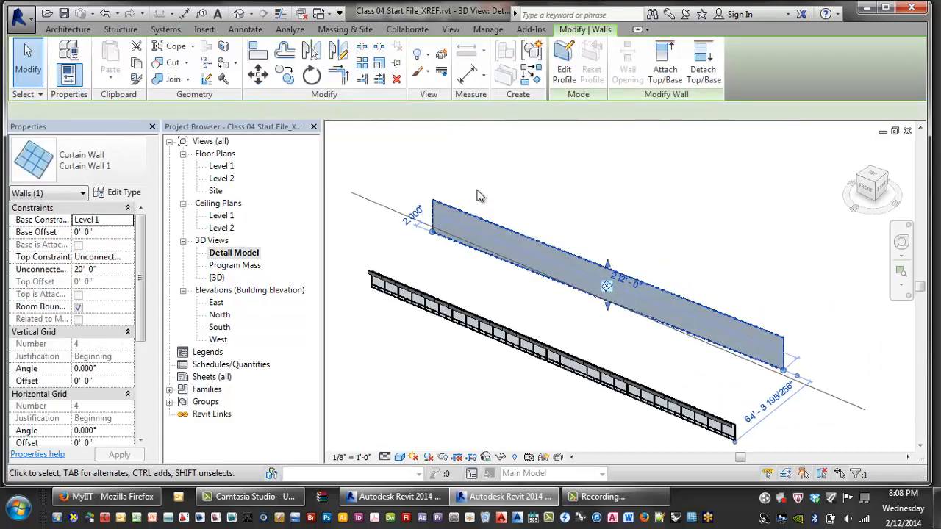
# Step: Duplicate the new wall's curtain wall type under the name Fractal
pyautogui.scroll(5, 484, 201)
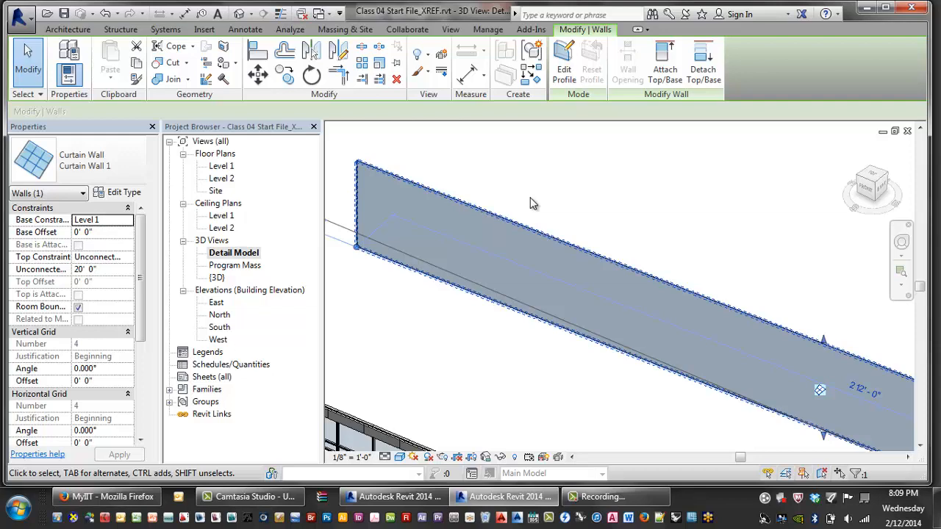
pyautogui.scroll(-1, 494, 193)
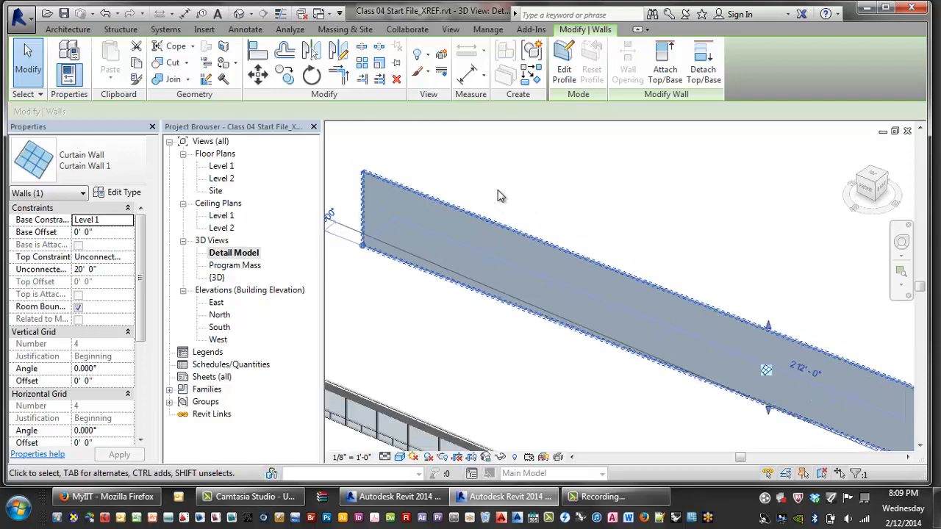
pyautogui.click(117, 192)
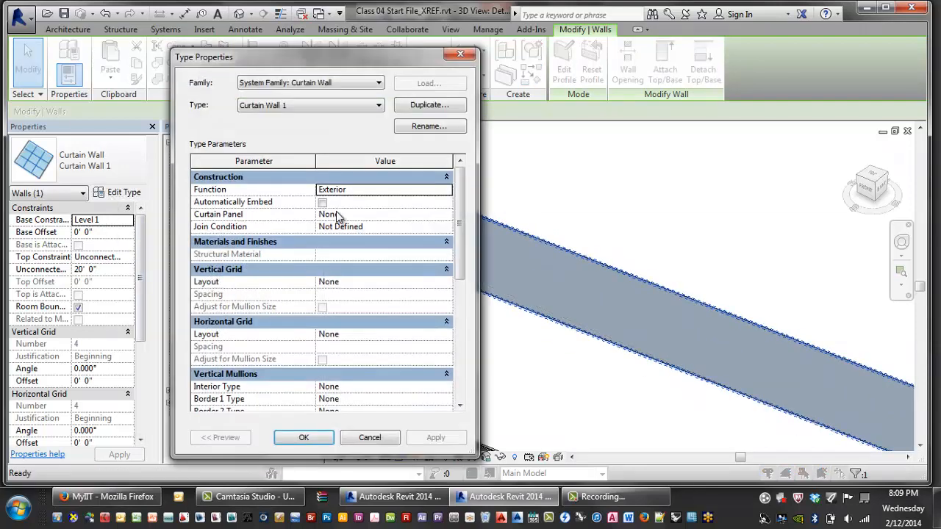
pyautogui.click(420, 106)
pyautogui.press('BackSpace')
pyautogui.write('Fr')
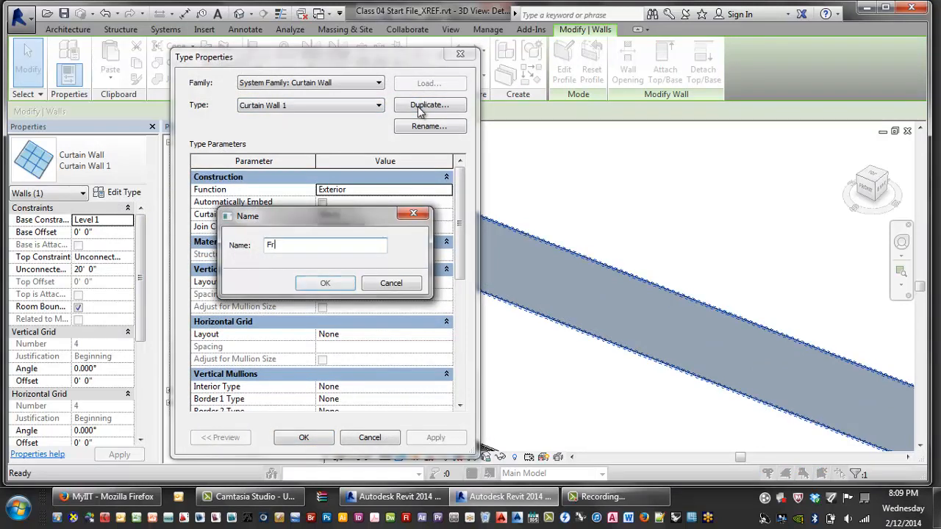
pyautogui.write('actal')
pyautogui.press('Return')
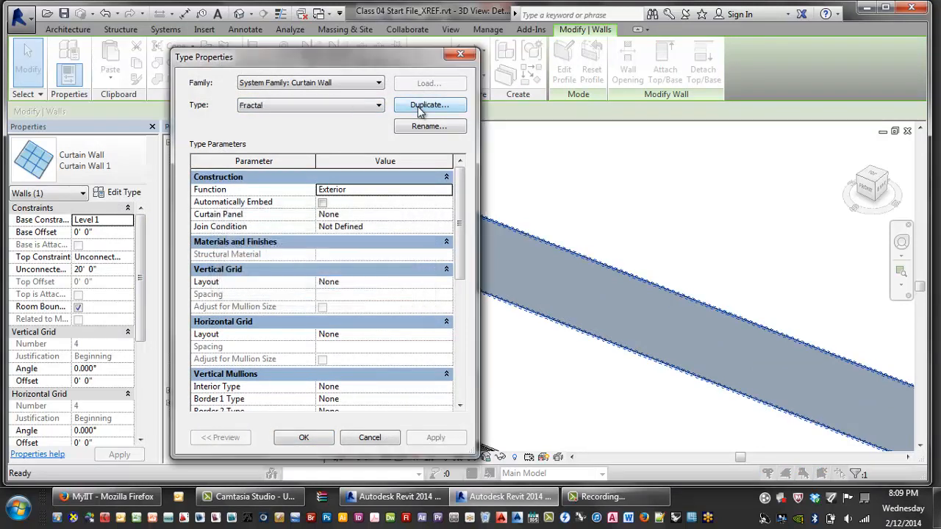
# Step: Set the Fractal type's vertical and horizontal grid layouts to Fixed Number, apply the type changes, and deselect the wall
pyautogui.moveTo(365, 62); pyautogui.dragTo(285, 38)
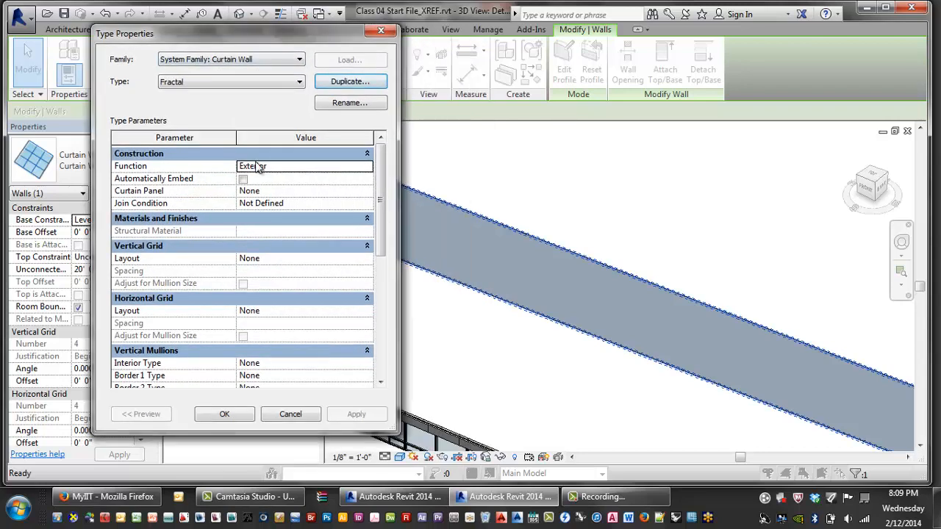
pyautogui.click(252, 261)
pyautogui.click(367, 258)
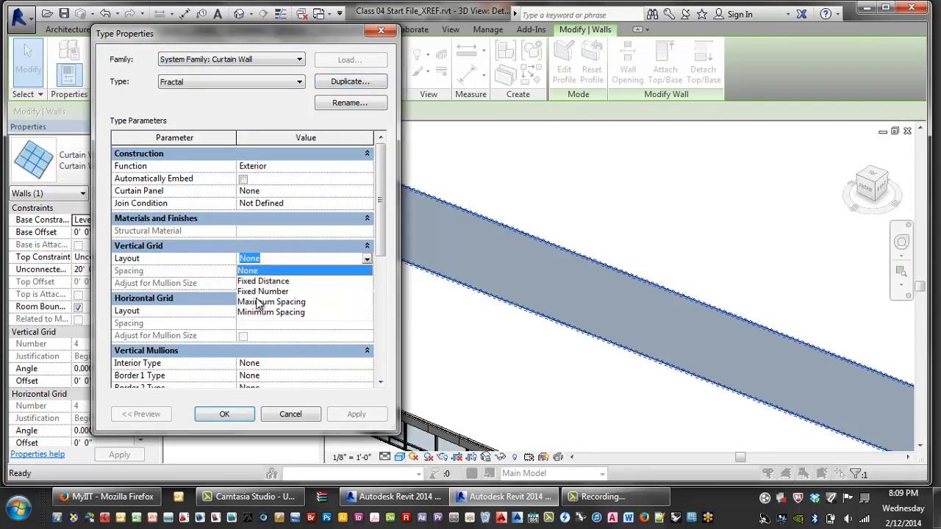
pyautogui.click(262, 291)
pyautogui.click(321, 312)
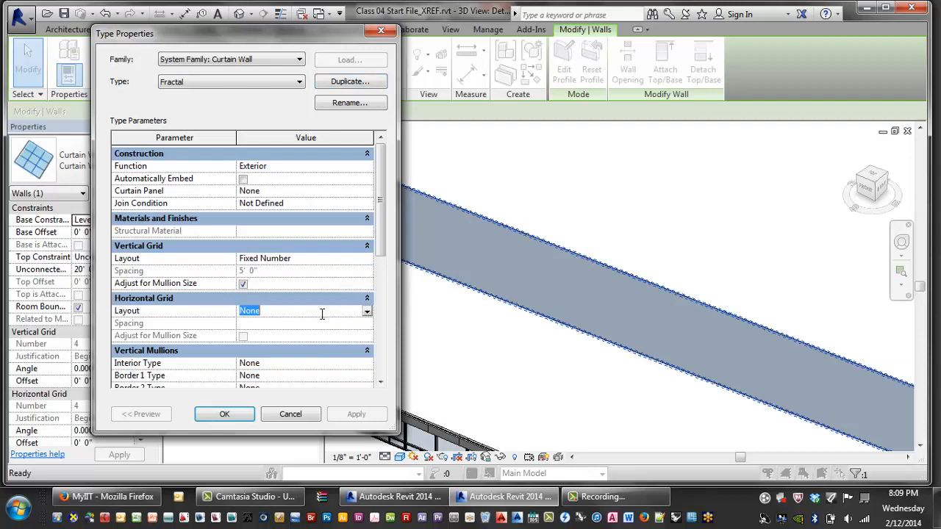
pyautogui.click(367, 312)
pyautogui.click(289, 345)
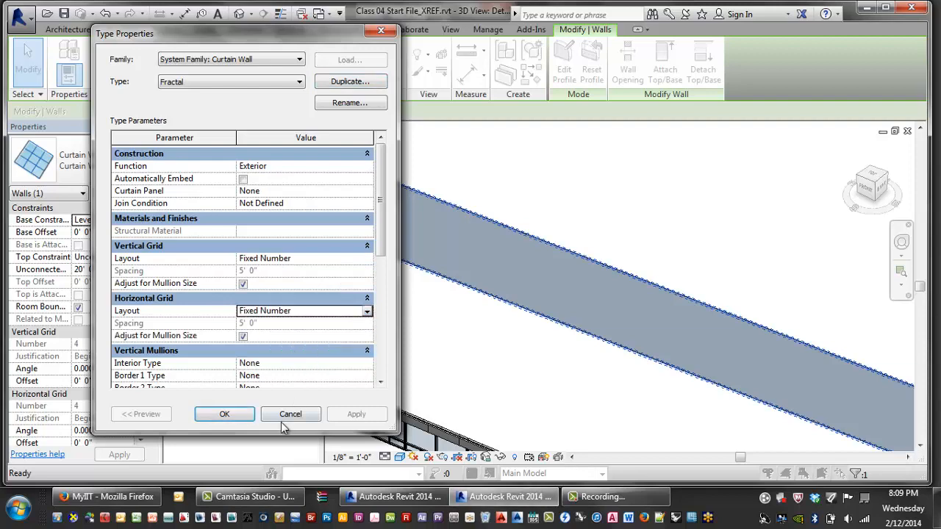
pyautogui.click(224, 415)
pyautogui.click(429, 315)
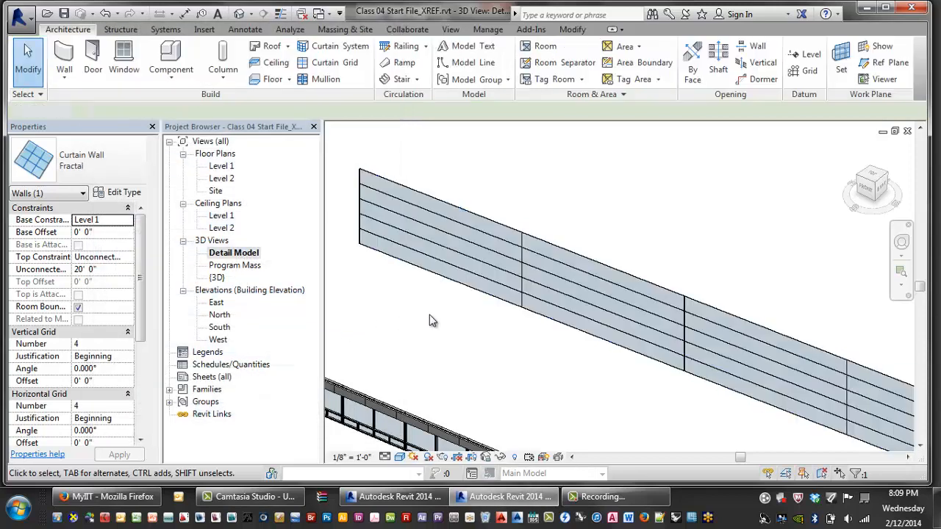
# Step: Shorten the Fractal curtain wall to about 45' by moving its far end inward, and deselect it
pyautogui.click(620, 299)
pyautogui.moveTo(625, 277); pyautogui.dragTo(569, 221, button='middle')
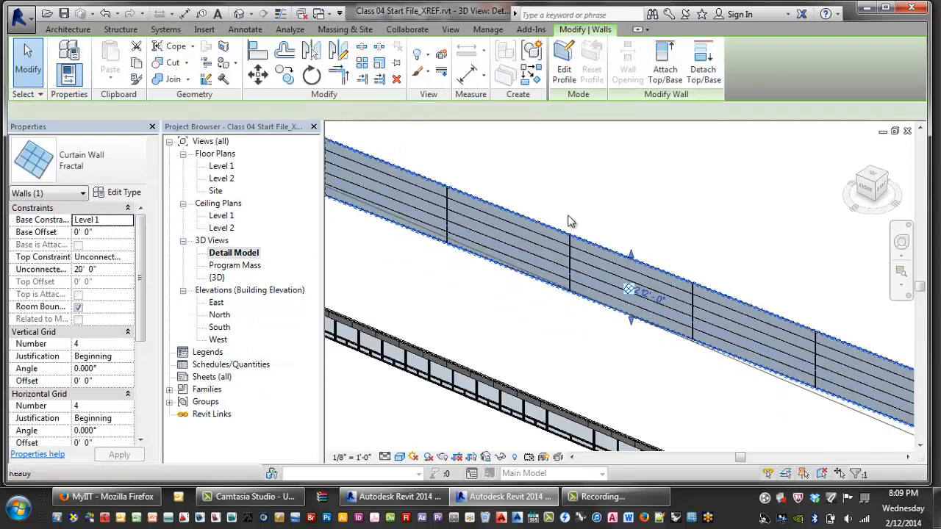
pyautogui.scroll(-2, 570, 221)
pyautogui.moveTo(683, 258); pyautogui.dragTo(620, 237, button='middle')
pyautogui.moveTo(724, 335); pyautogui.dragTo(482, 234)
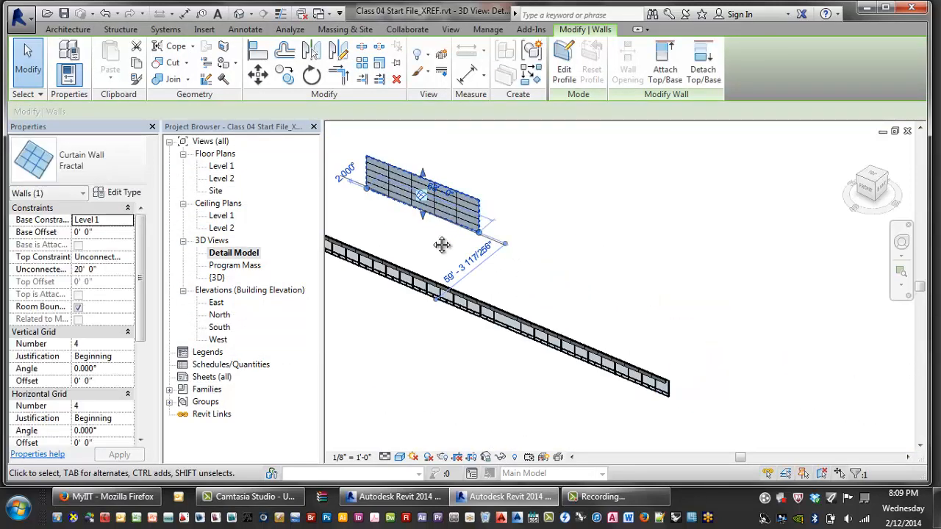
pyautogui.scroll(3, 559, 279)
pyautogui.moveTo(570, 284); pyautogui.dragTo(527, 261)
pyautogui.moveTo(457, 251); pyautogui.dragTo(532, 323, button='middle')
pyautogui.scroll(2, 533, 322)
pyautogui.moveTo(657, 304); pyautogui.dragTo(630, 337)
pyautogui.scroll(3, 520, 329)
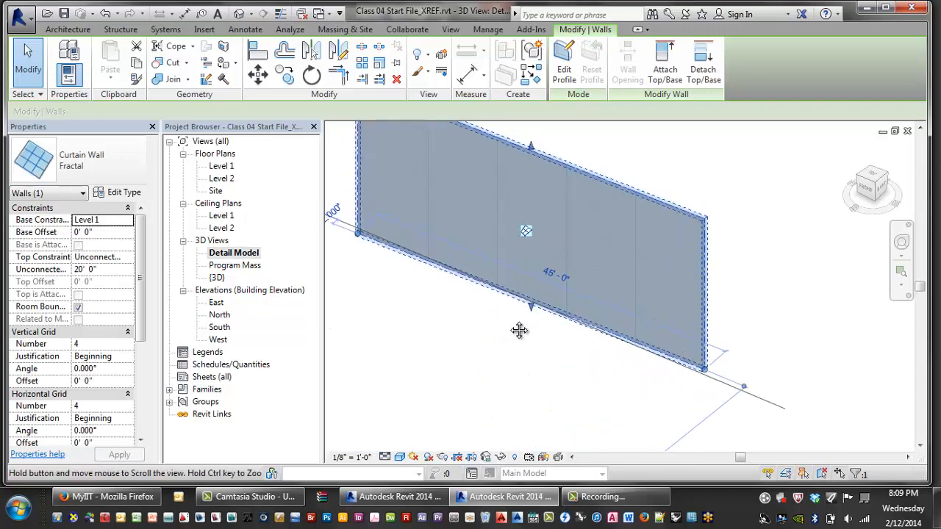
pyautogui.scroll(-2, 551, 353)
pyautogui.scroll(1, 552, 355)
pyautogui.moveTo(552, 356); pyautogui.dragTo(629, 380, button='middle')
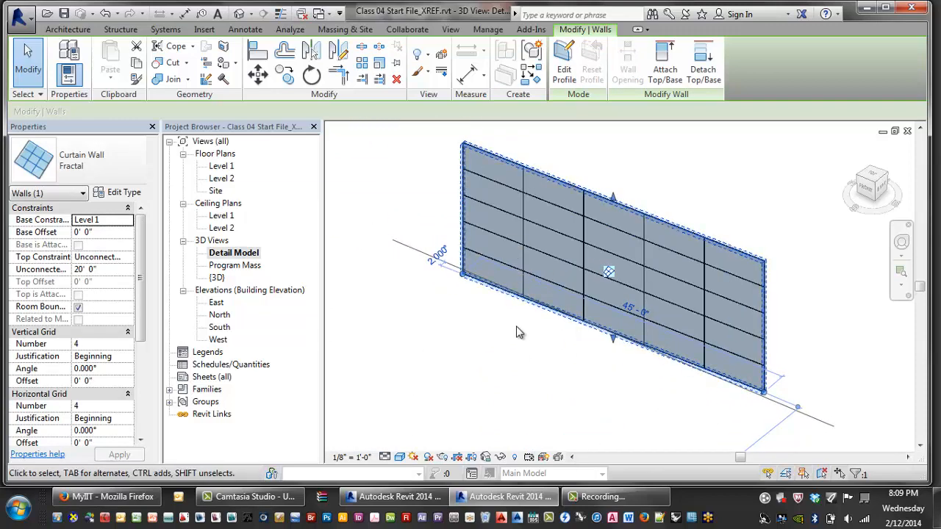
pyautogui.moveTo(517, 326); pyautogui.dragTo(517, 339, button='middle')
pyautogui.scroll(2, 464, 175)
pyautogui.moveTo(512, 195); pyautogui.dragTo(469, 192, button='middle')
pyautogui.press('Escape')
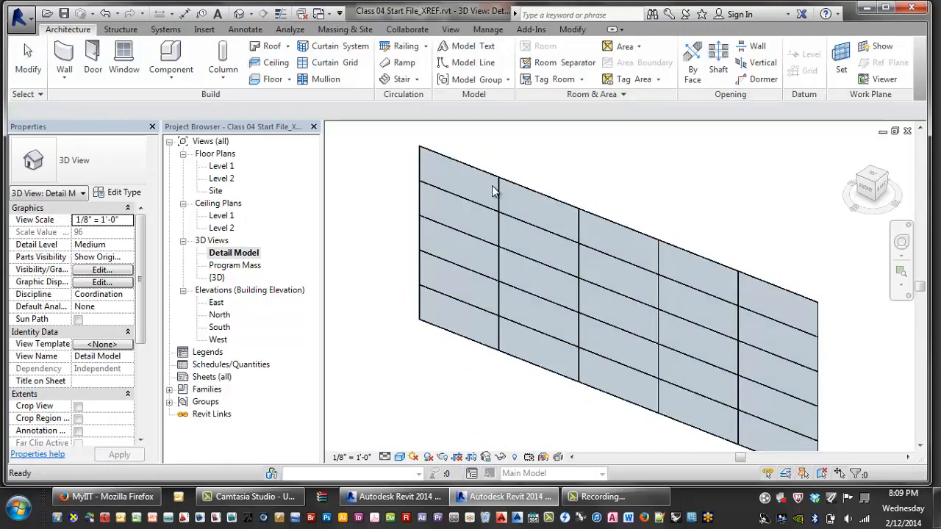
# Step: Inspect the properties of the top corner panel and of the whole Fractal wall in turn, leaving nothing selected
pyautogui.click(488, 181)
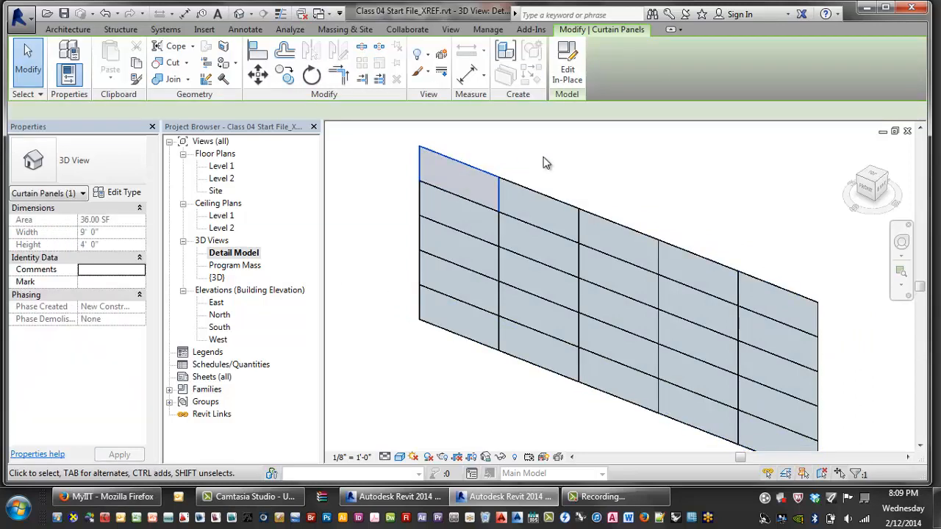
pyautogui.moveTo(559, 177); pyautogui.dragTo(594, 194, button='middle')
pyautogui.scroll(-1, 528, 178)
pyautogui.click(650, 206)
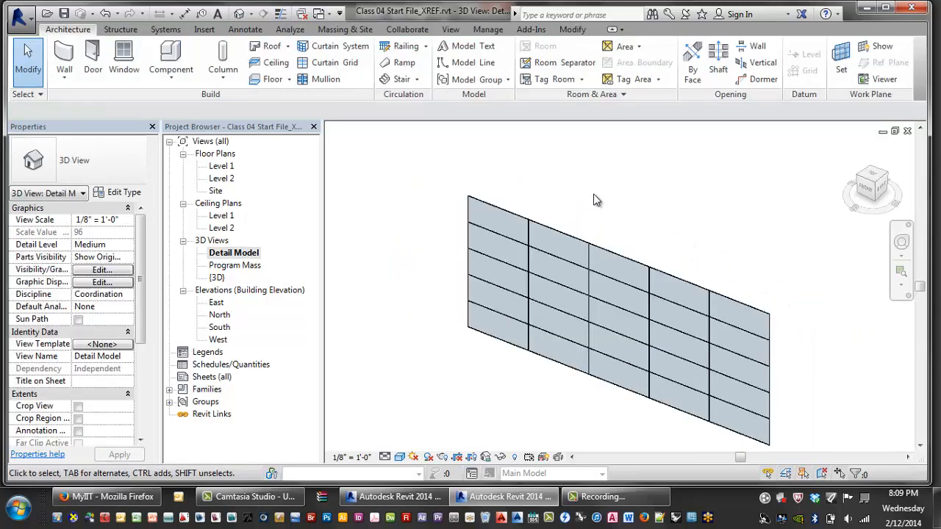
pyautogui.click(512, 221)
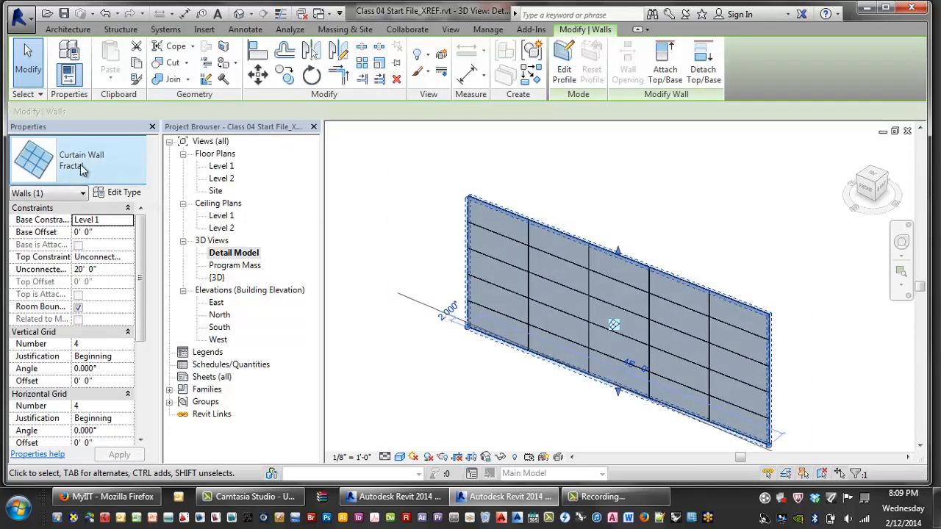
pyautogui.scroll(4, 542, 243)
pyautogui.click(616, 224)
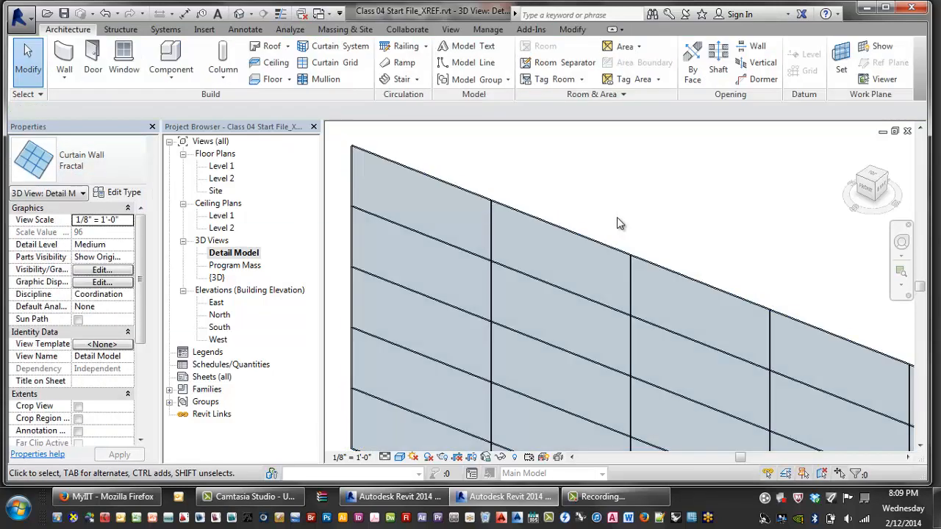
# Step: Change the second panel in the wall's top row from a glazed system panel to the Fractal curtain wall type
pyautogui.press('Tab')
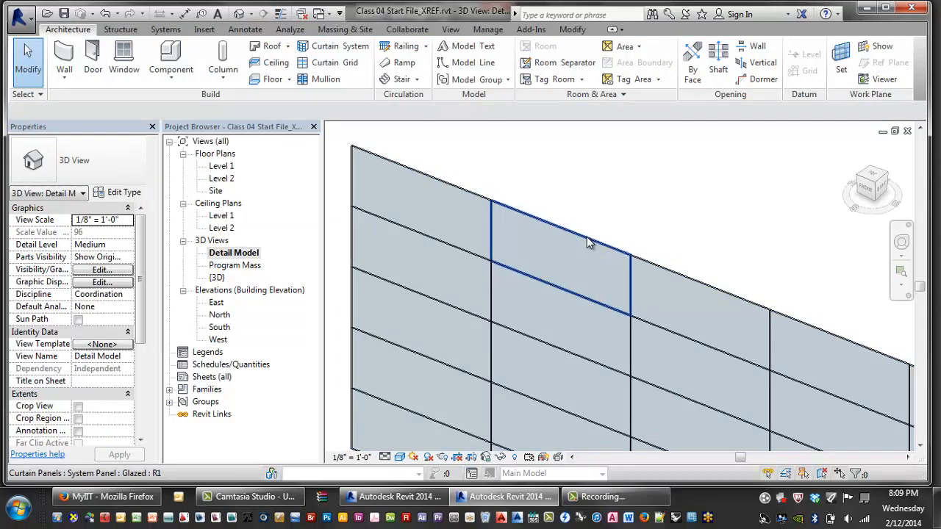
pyautogui.click(564, 242)
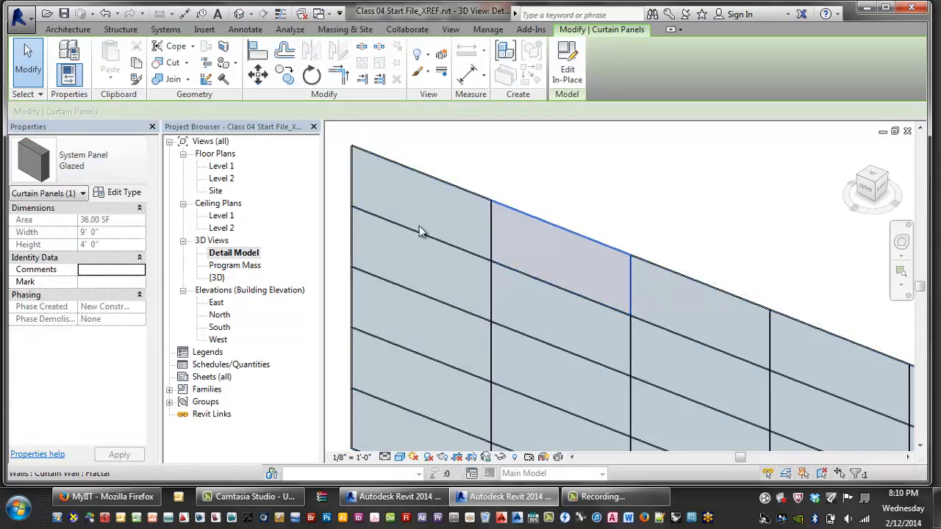
pyautogui.click(114, 176)
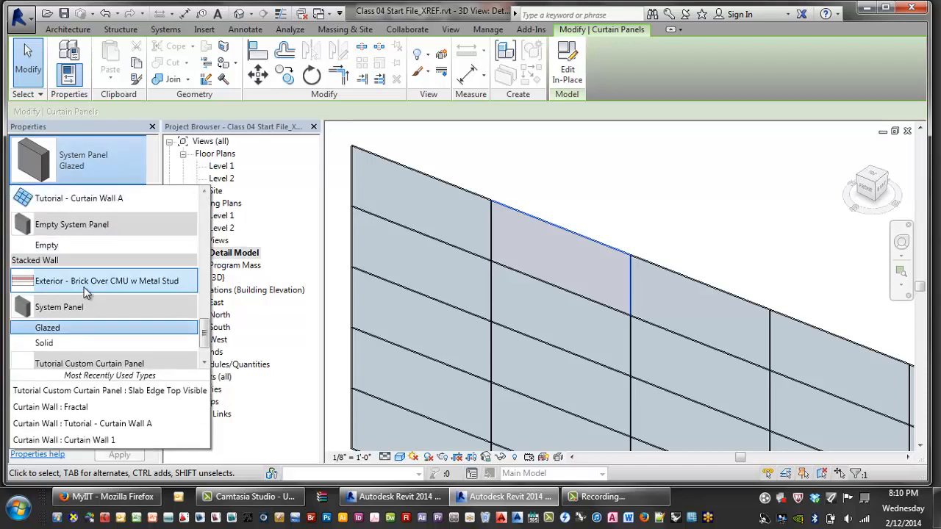
pyautogui.scroll(1, 88, 243)
pyautogui.scroll(1, 73, 239)
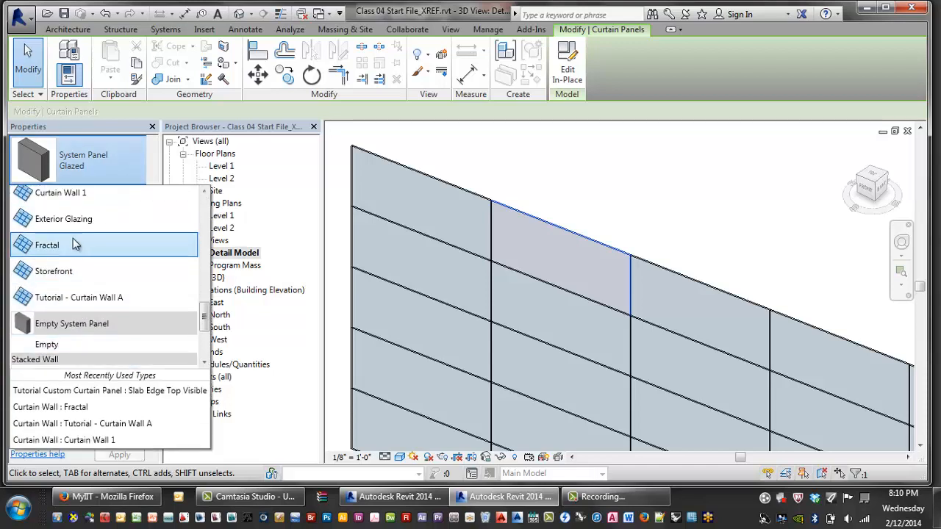
pyautogui.click(47, 245)
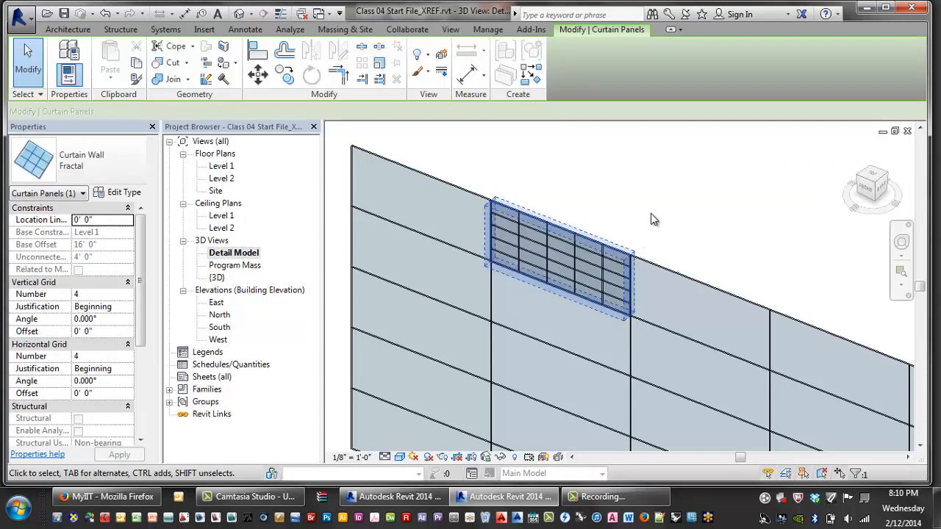
# Step: Change the centre panel of the nested Fractal wall to the Fractal curtain wall type and deselect it
pyautogui.click(652, 217)
pyautogui.scroll(3, 565, 253)
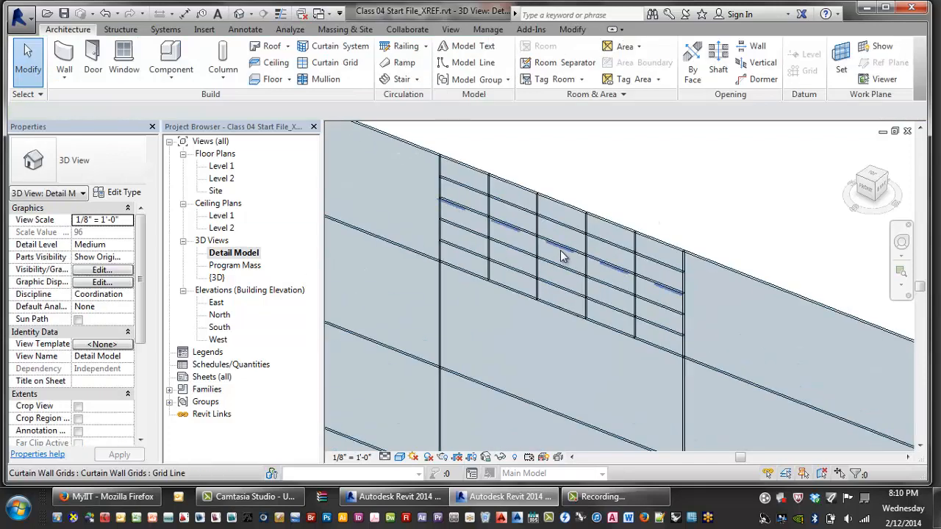
pyautogui.click(561, 256)
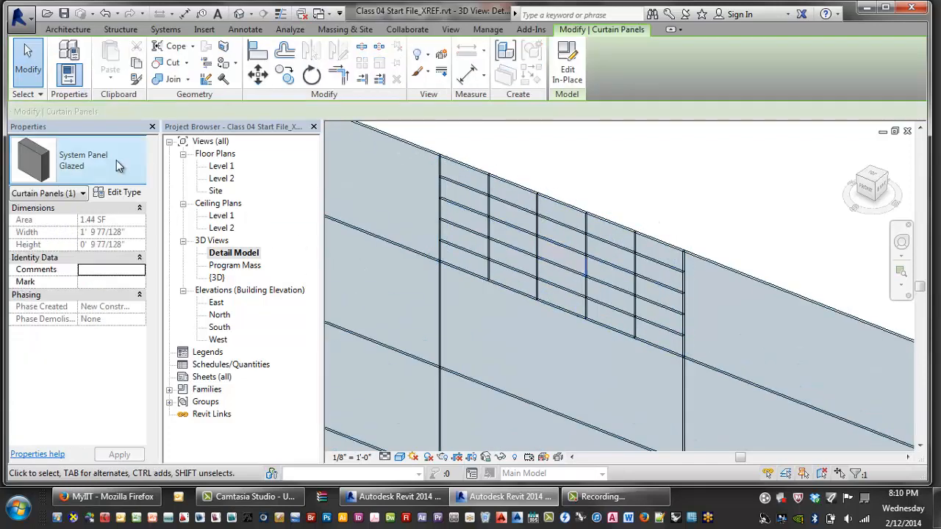
pyautogui.click(116, 161)
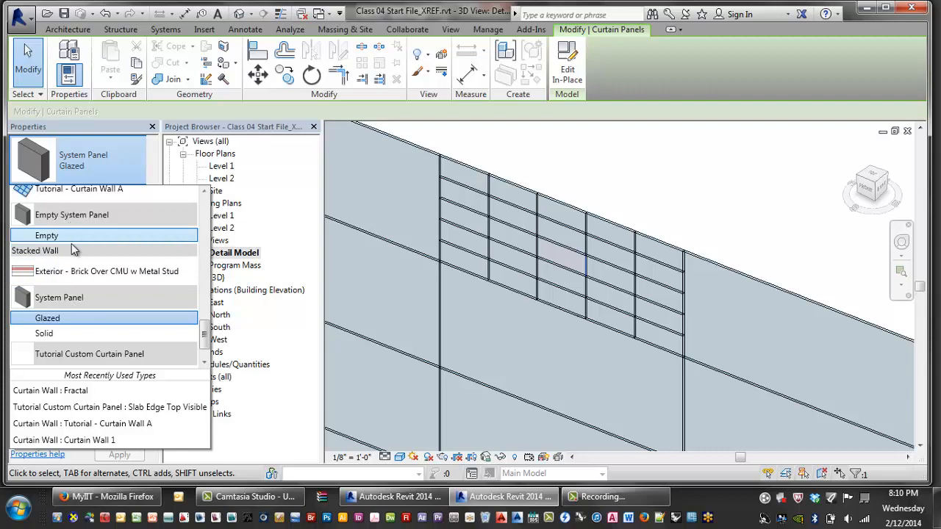
pyautogui.scroll(2, 69, 261)
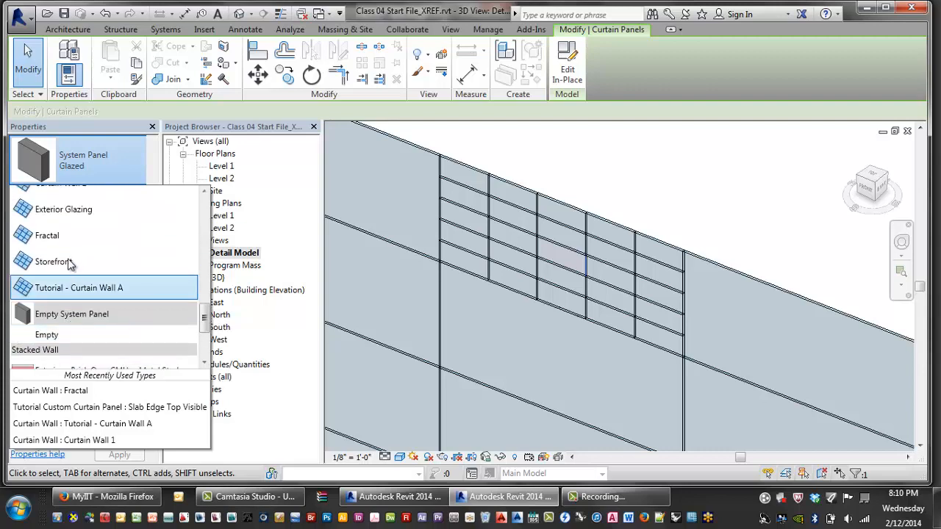
pyautogui.click(66, 238)
pyautogui.press('Escape')
pyautogui.scroll(3, 592, 301)
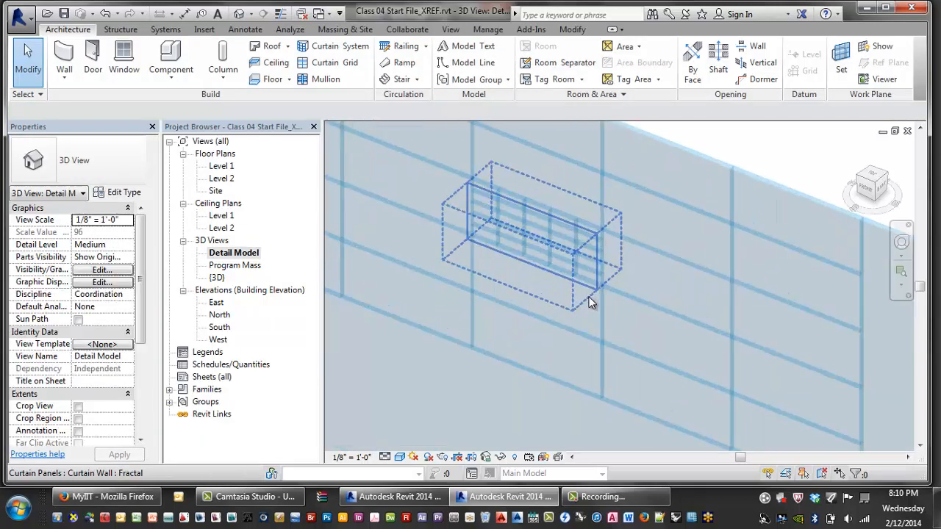
pyautogui.scroll(-3, 592, 302)
pyautogui.scroll(3, 576, 298)
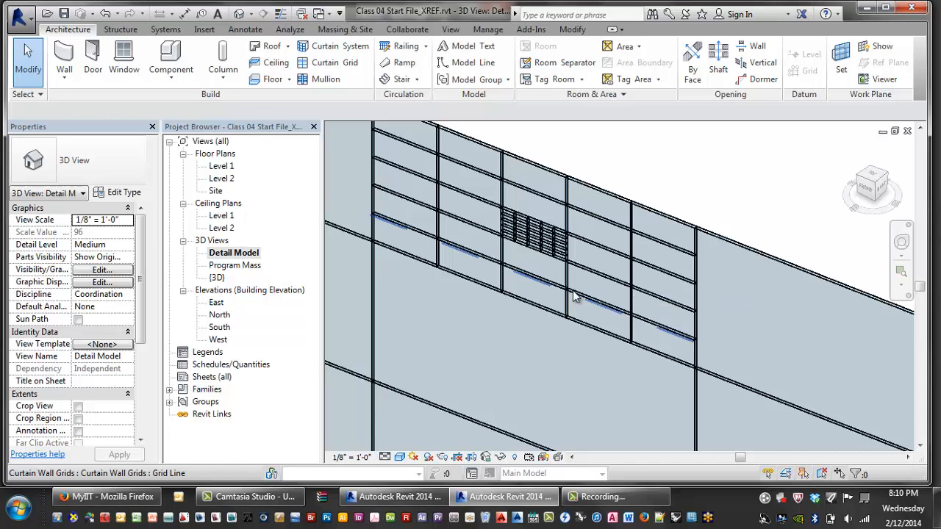
pyautogui.scroll(-4, 535, 270)
pyautogui.moveTo(677, 350); pyautogui.dragTo(554, 253, button='middle')
pyautogui.moveTo(507, 211); pyautogui.dragTo(542, 208, button='middle')
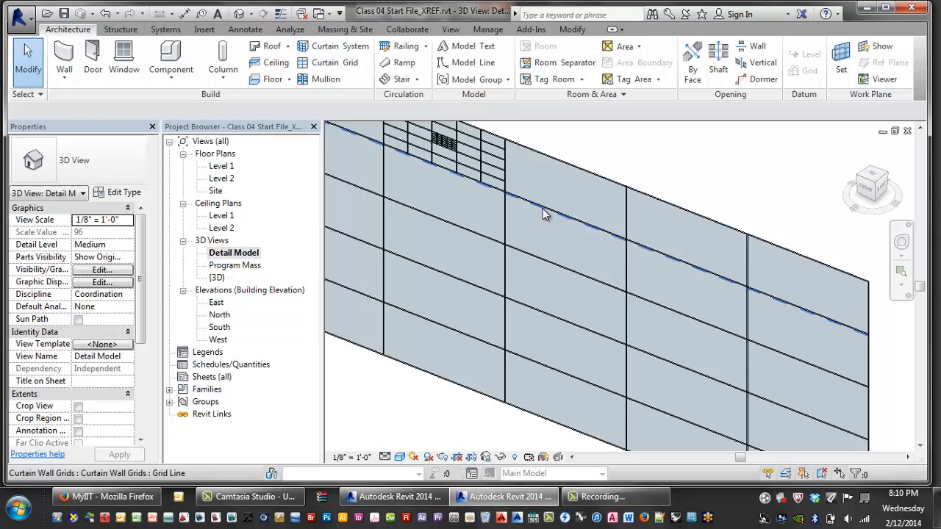
pyautogui.click(544, 214)
pyautogui.scroll(3, 550, 206)
pyautogui.scroll(-5, 564, 236)
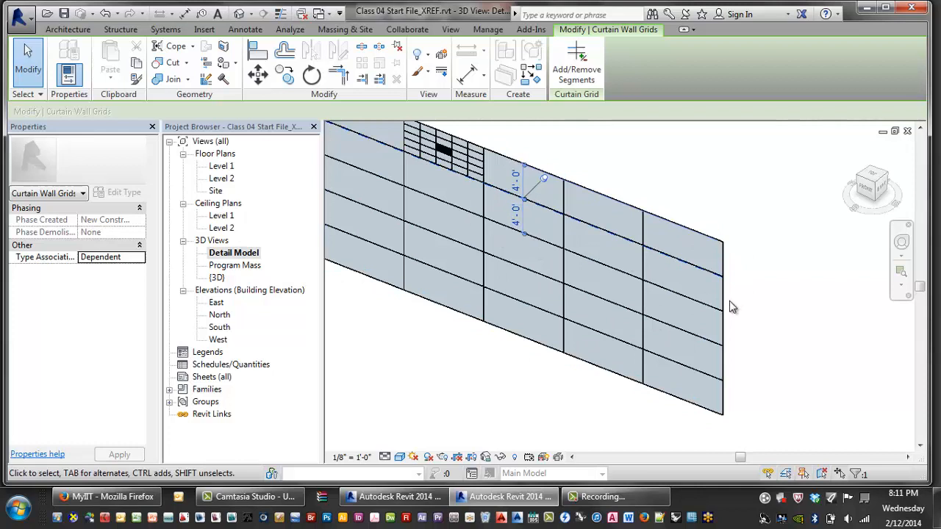
pyautogui.moveTo(715, 329); pyautogui.dragTo(744, 342, button='middle')
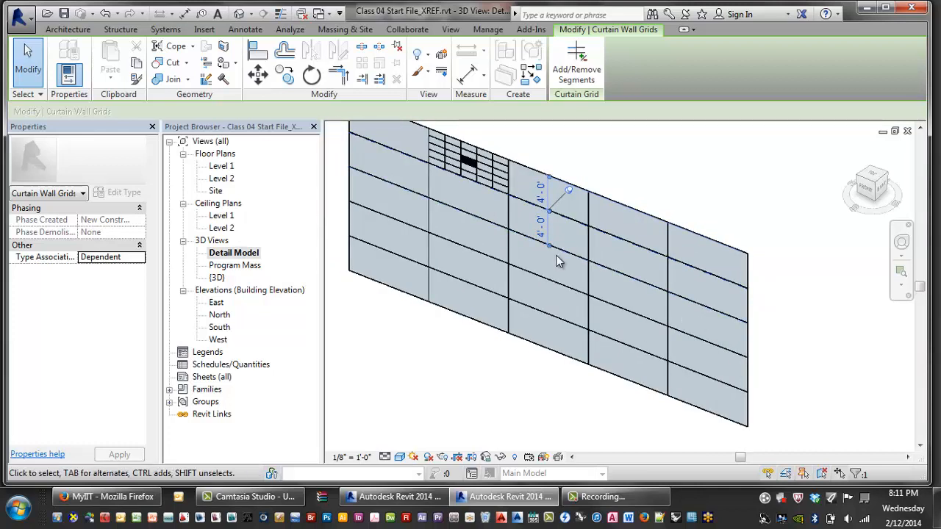
pyautogui.click(592, 241)
pyautogui.press('Escape')
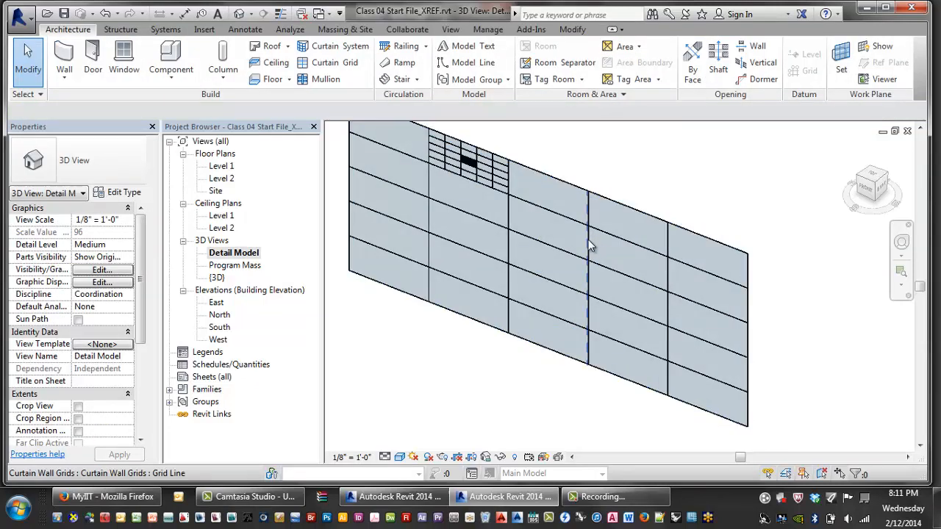
# Step: Remove the segments of the third vertical grid line below the wall's top row, keeping only the top one
pyautogui.click(589, 243)
pyautogui.click(577, 80)
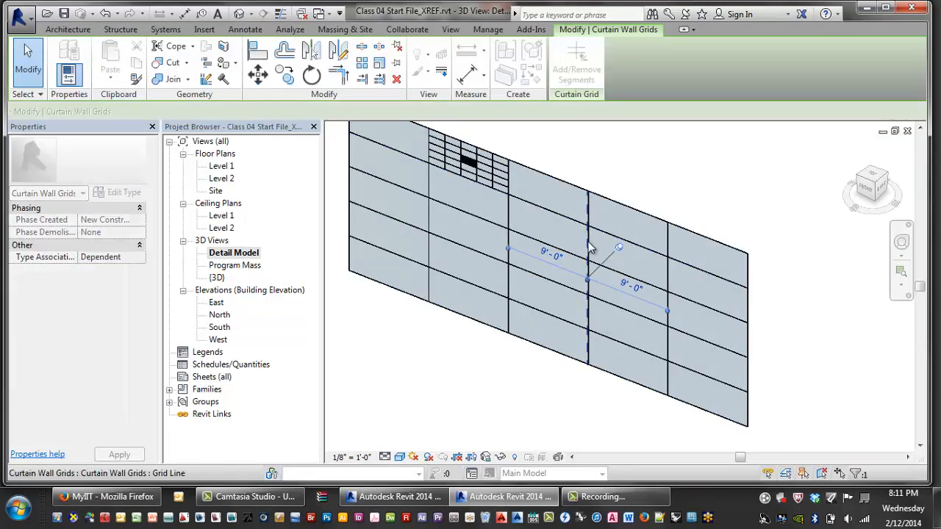
pyautogui.click(588, 243)
pyautogui.click(590, 312)
pyautogui.press('Escape')
# Step: Remove the segments of the two lowest horizontal grid lines that cross the wall's third and fourth columns
pyautogui.click(596, 332)
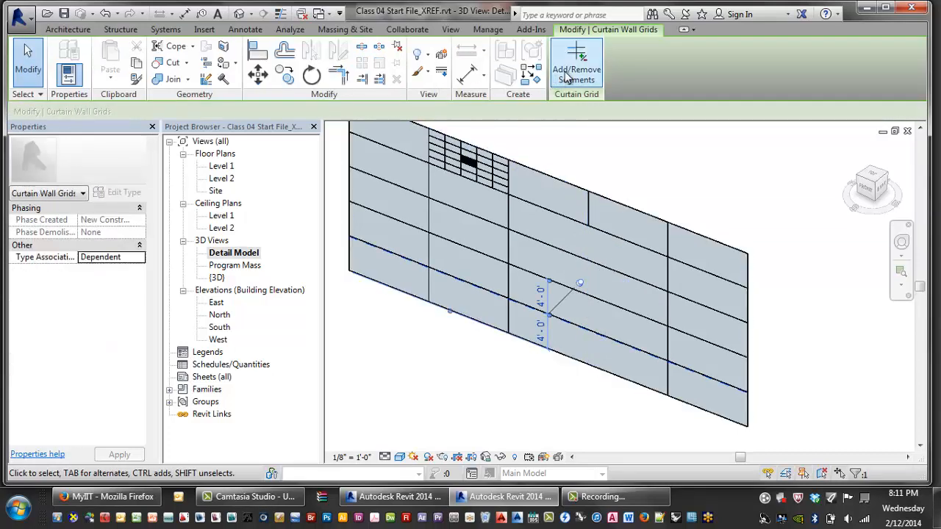
pyautogui.click(576, 74)
pyautogui.click(603, 330)
pyautogui.press('Escape')
pyautogui.press('Escape')
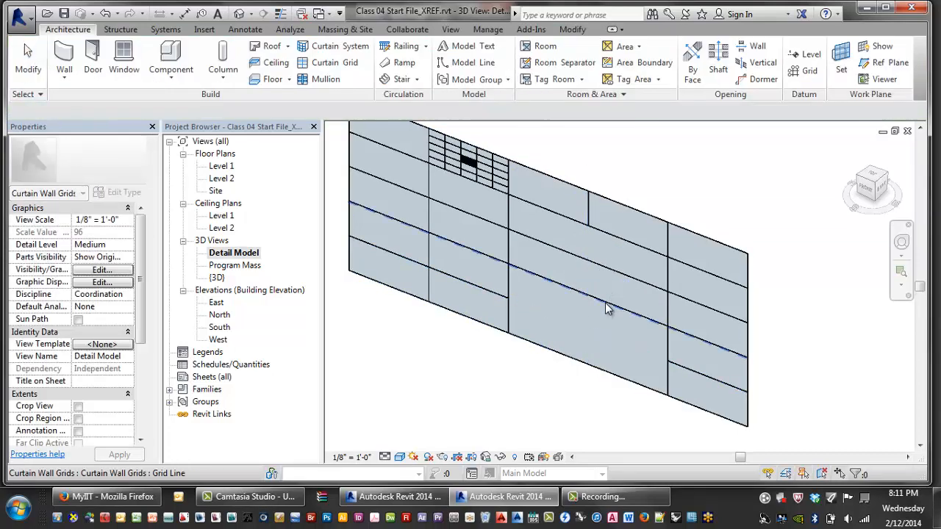
pyautogui.click(605, 287)
pyautogui.click(576, 66)
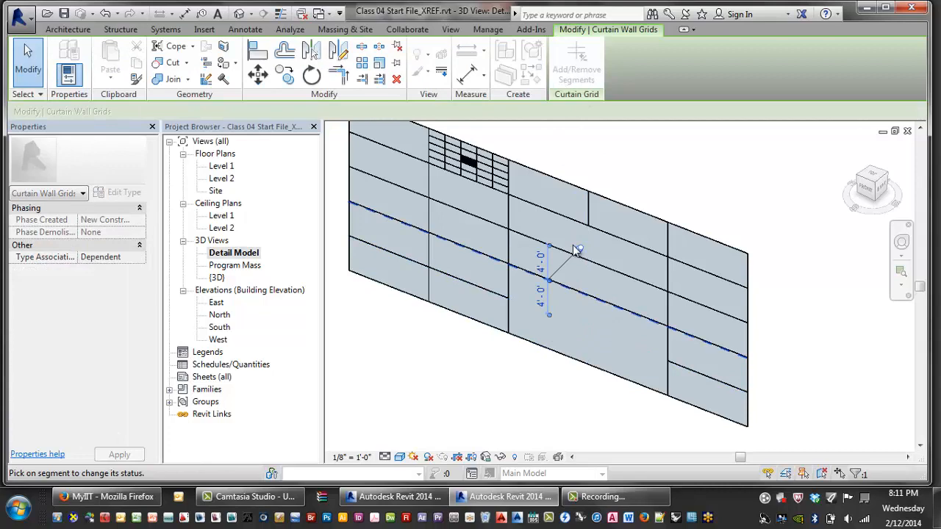
pyautogui.click(583, 293)
pyautogui.press('Escape')
pyautogui.press('Escape')
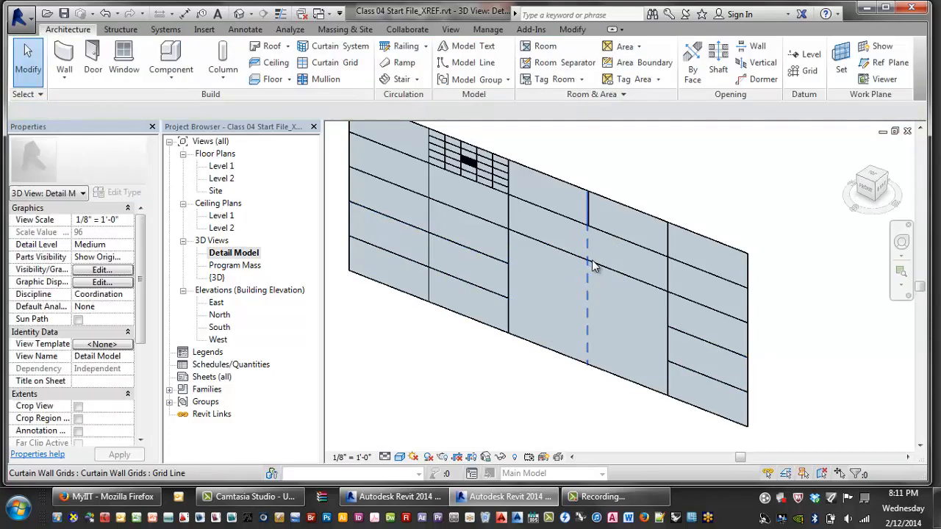
# Step: Remove the segment of the second horizontal grid line from the top across the third and fourth columns
pyautogui.press('Tab')
pyautogui.click(594, 263)
pyautogui.press('Escape')
pyautogui.press('Tab')
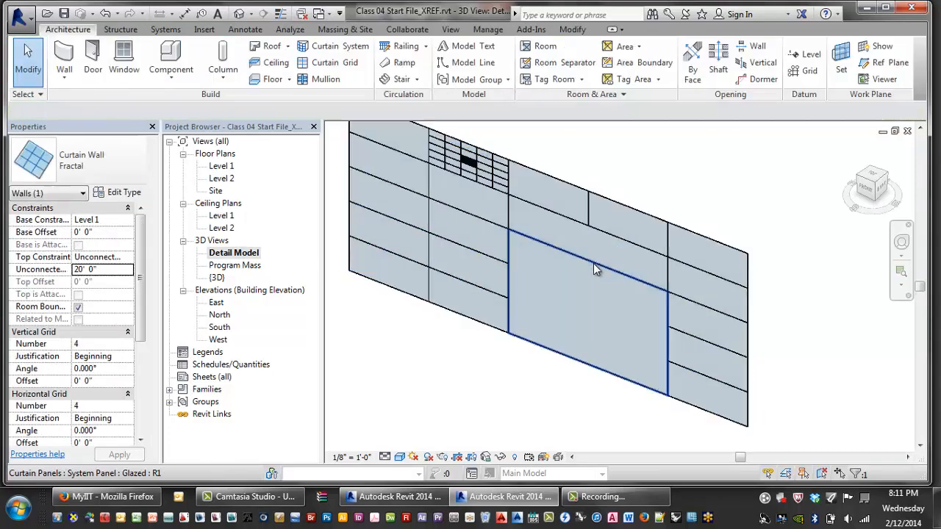
pyautogui.press('Tab')
pyautogui.press('Tab')
pyautogui.press('Tab')
pyautogui.press('Tab')
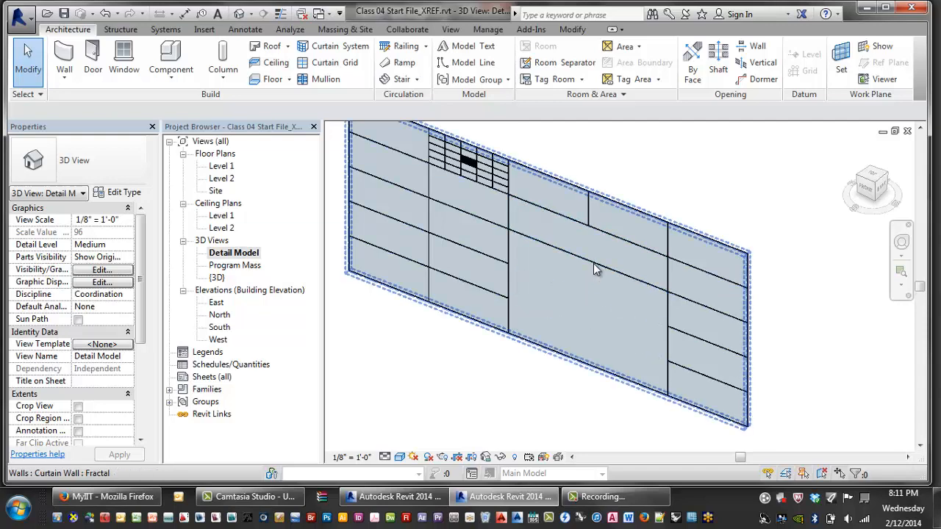
pyautogui.click(596, 269)
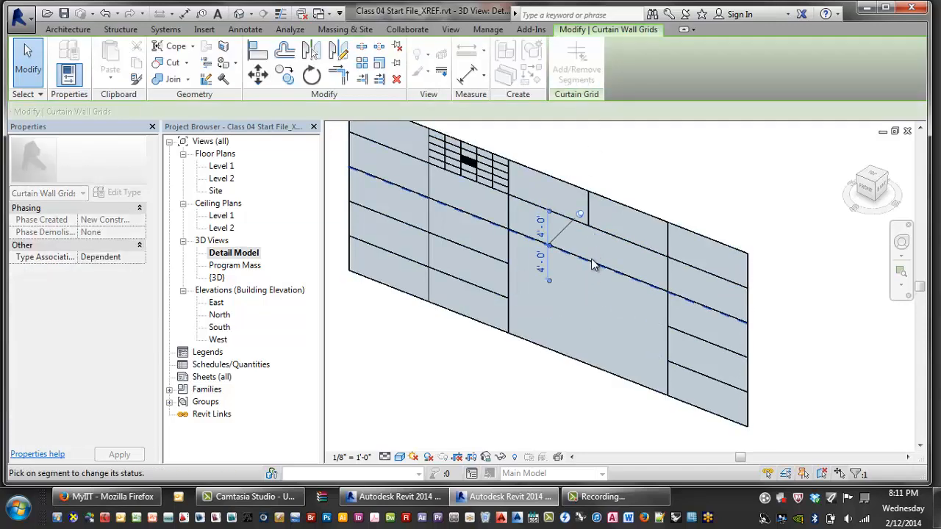
pyautogui.press('Escape')
# Step: Change the large merged glazed panel to the stacked wall type Exterior - Brick Over CMU w Metal Stud and deselect it
pyautogui.keyDown('shift'); pyautogui.moveTo(594, 267); pyautogui.dragTo(594, 350, button='middle'); pyautogui.keyUp('shift')
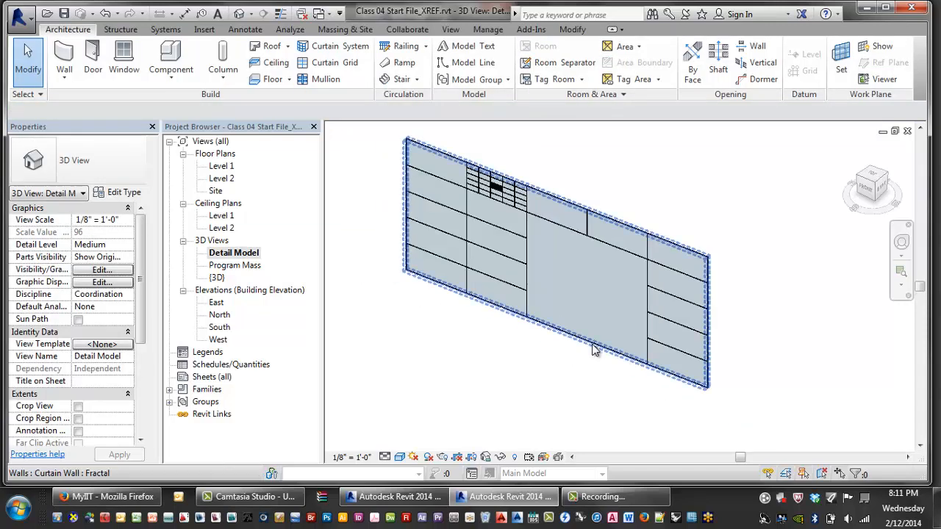
pyautogui.press('Tab')
pyautogui.click(594, 350)
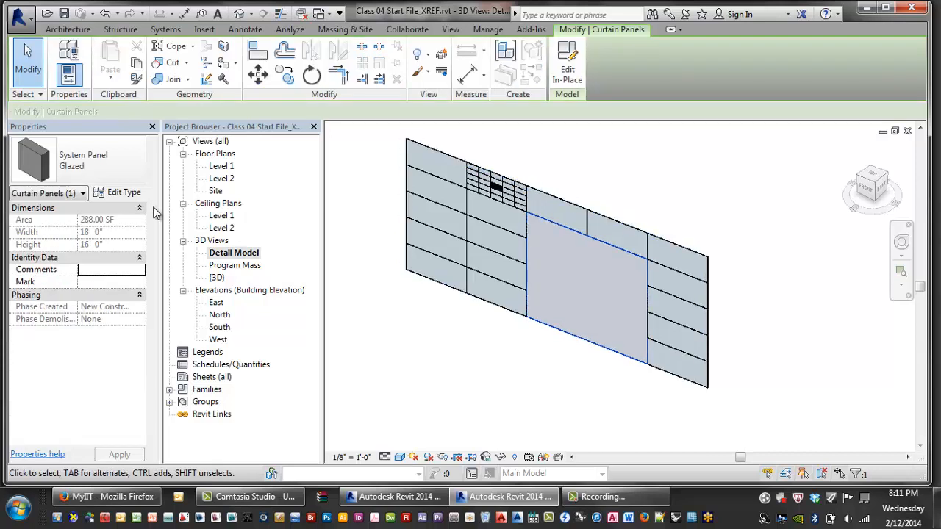
pyautogui.click(135, 177)
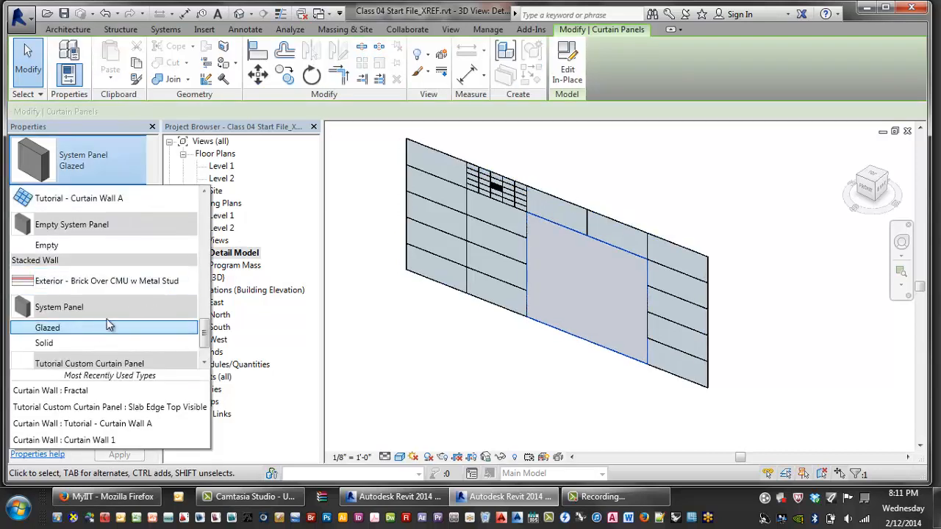
pyautogui.moveTo(78, 309)
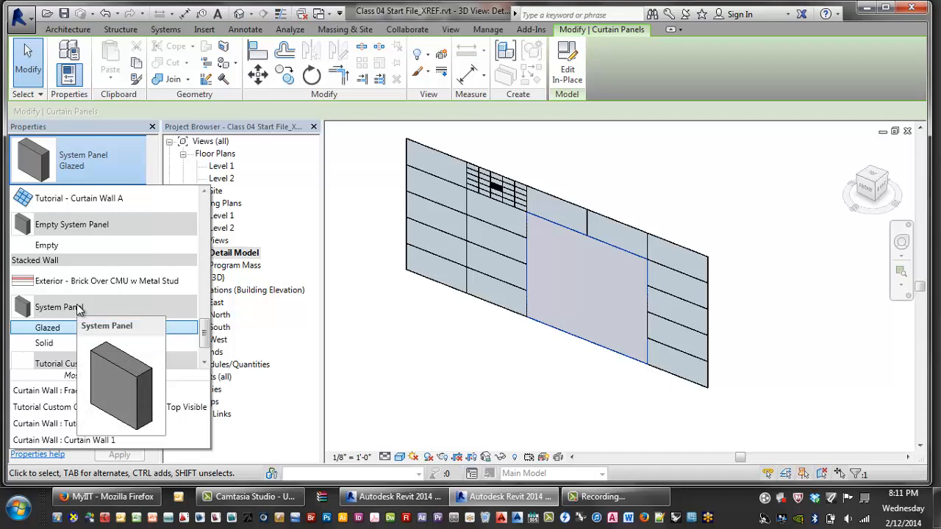
pyautogui.scroll(2, 78, 308)
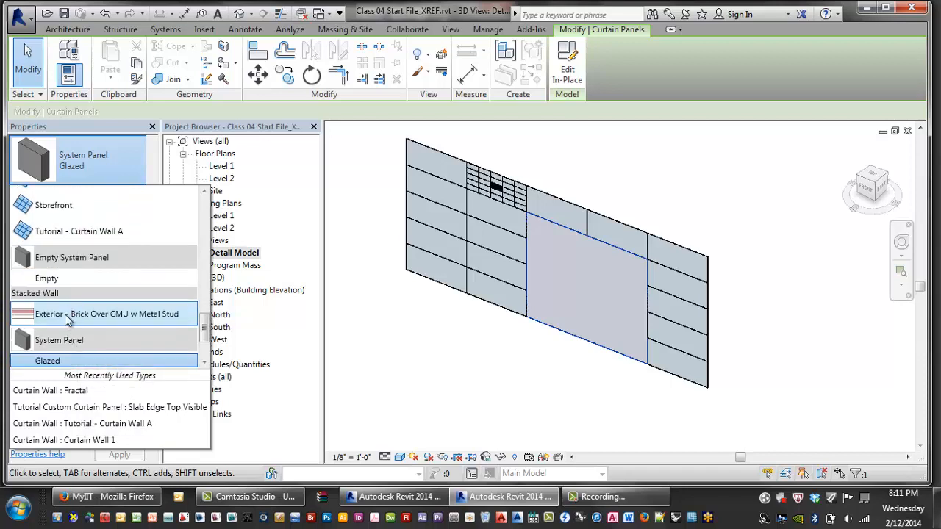
pyautogui.click(67, 318)
pyautogui.click(537, 379)
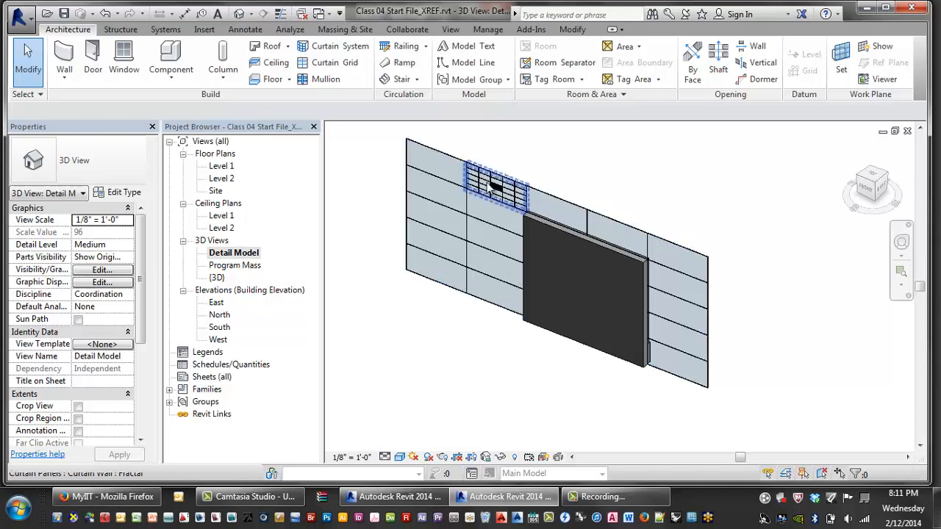
# Step: Adjust the length of the whole Fractal wall by moving its far end outward and back inward, and deselect the wall
pyautogui.moveTo(654, 240); pyautogui.dragTo(648, 240, button='middle')
pyautogui.click(647, 240)
pyautogui.moveTo(701, 387); pyautogui.dragTo(764, 383)
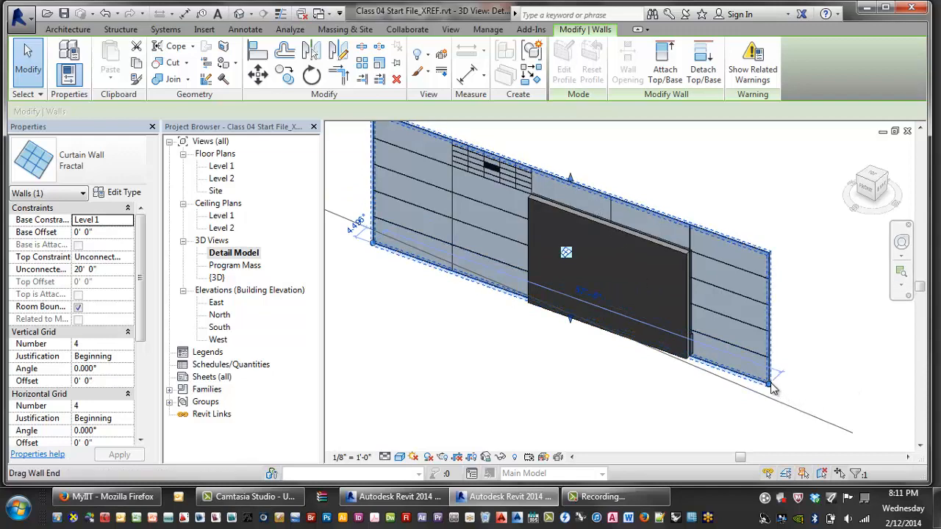
pyautogui.moveTo(770, 383); pyautogui.dragTo(733, 395)
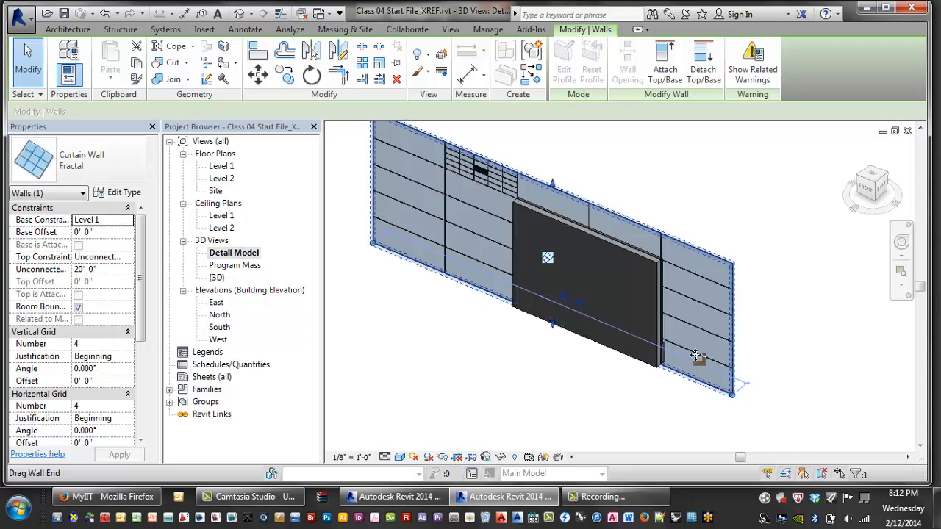
pyautogui.moveTo(607, 214); pyautogui.dragTo(581, 276, button='middle')
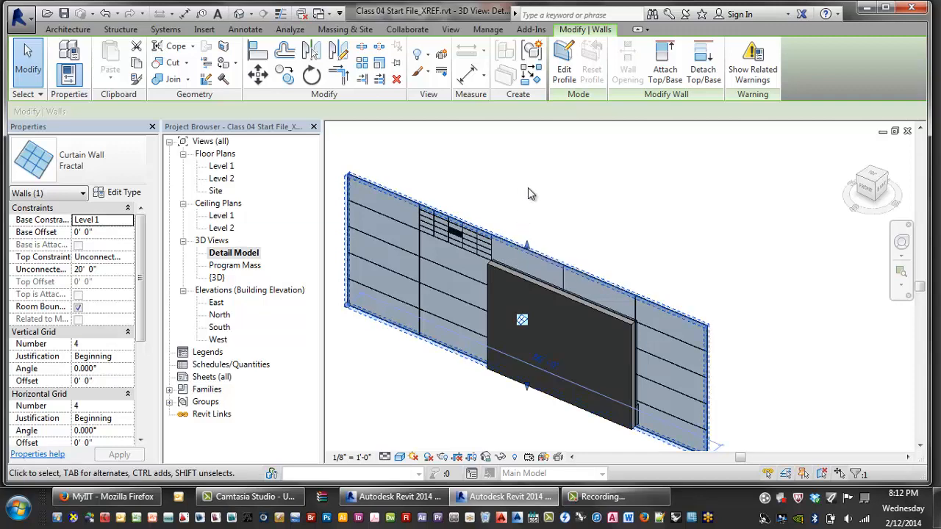
pyautogui.keyDown('shift'); pyautogui.moveTo(537, 200); pyautogui.dragTo(607, 206, button='middle'); pyautogui.keyUp('shift')
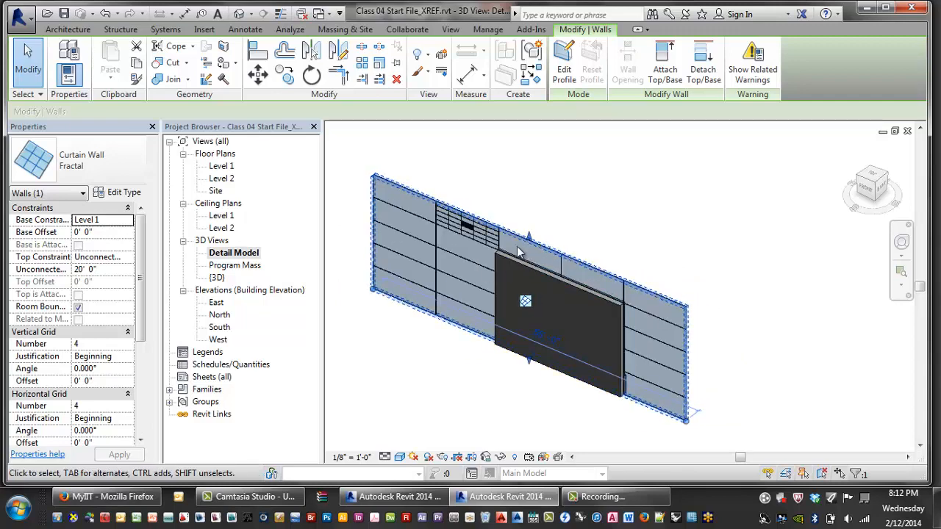
pyautogui.moveTo(414, 255); pyautogui.dragTo(460, 253, button='middle')
pyautogui.scroll(3, 503, 261)
pyautogui.scroll(-4, 624, 269)
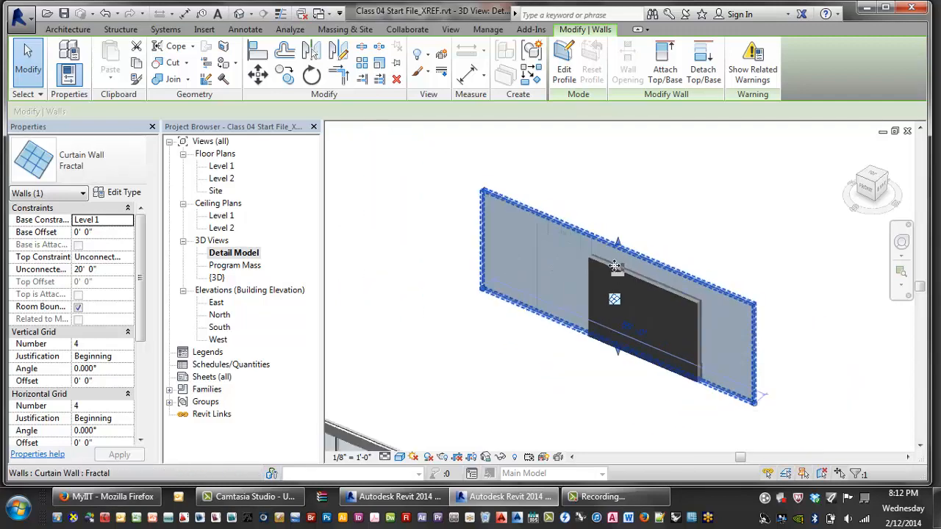
pyautogui.click(777, 224)
pyautogui.moveTo(757, 249); pyautogui.dragTo(610, 292, button='middle')
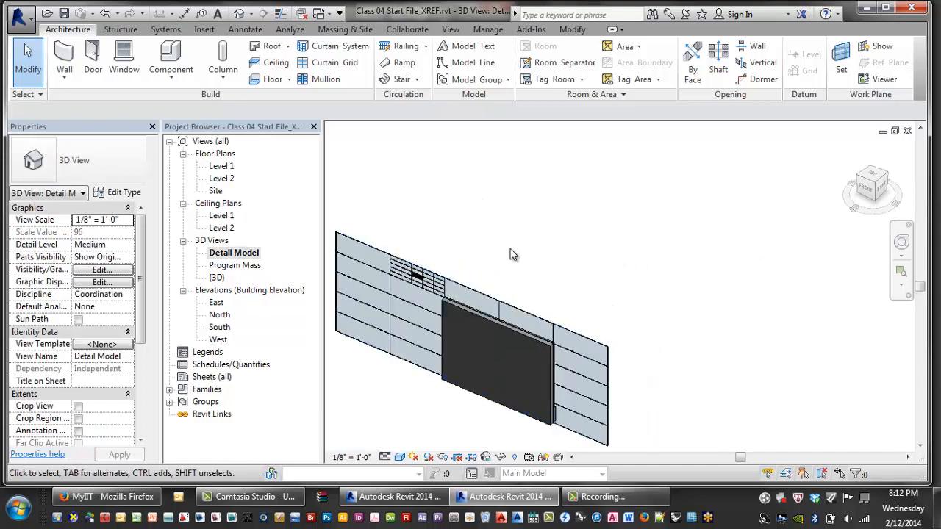
# Step: Draw a straight architectural wall of type Curtain Wall 1 about 56'-6" long behind the Fractal wall
pyautogui.click(66, 79)
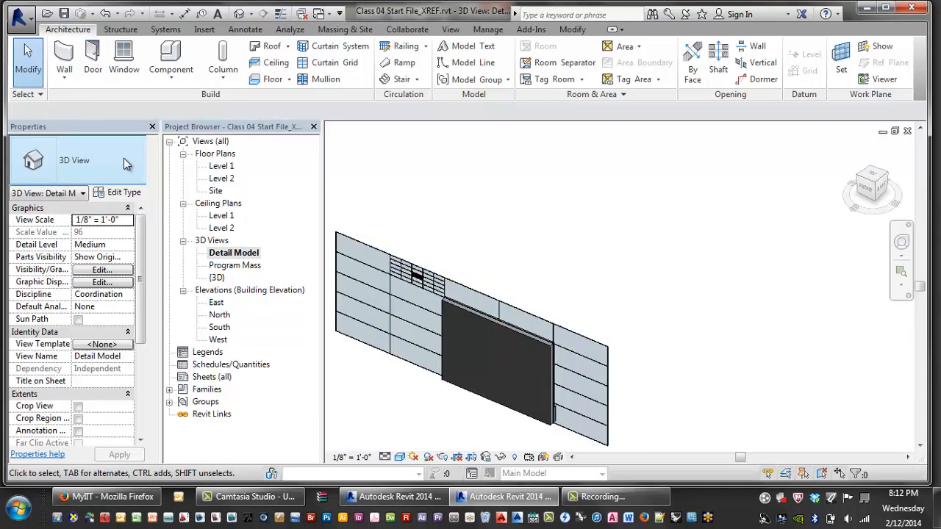
pyautogui.click(125, 160)
pyautogui.click(65, 80)
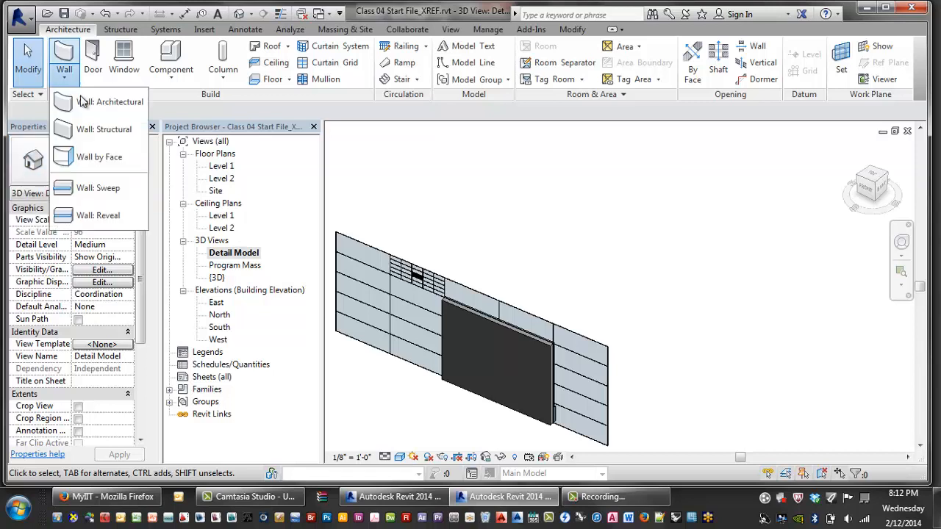
pyautogui.click(73, 101)
pyautogui.click(522, 229)
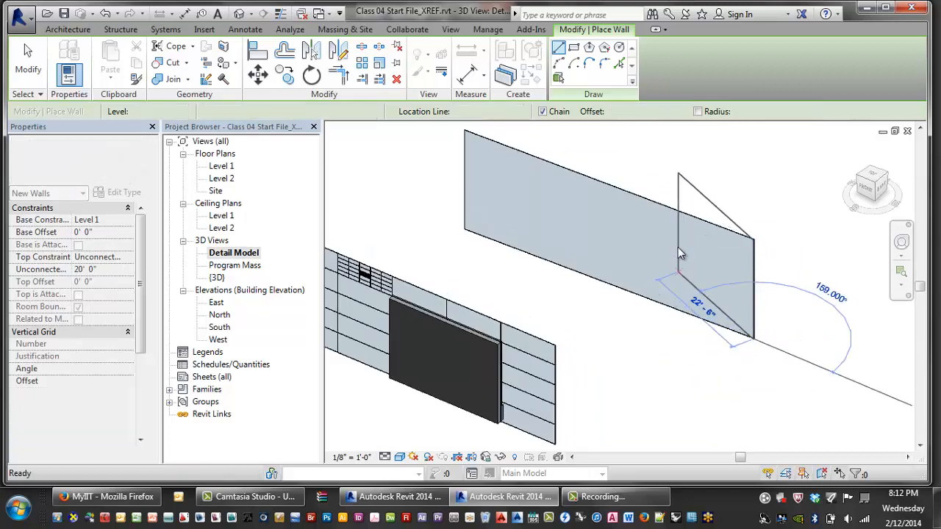
pyautogui.press('Escape')
pyautogui.press('Escape')
# Step: Duplicate the rear curtain wall's type Curtain Wall 1 under the name Random and apply it to that wall
pyautogui.click(664, 213)
pyautogui.moveTo(477, 233); pyautogui.dragTo(515, 236, button='middle')
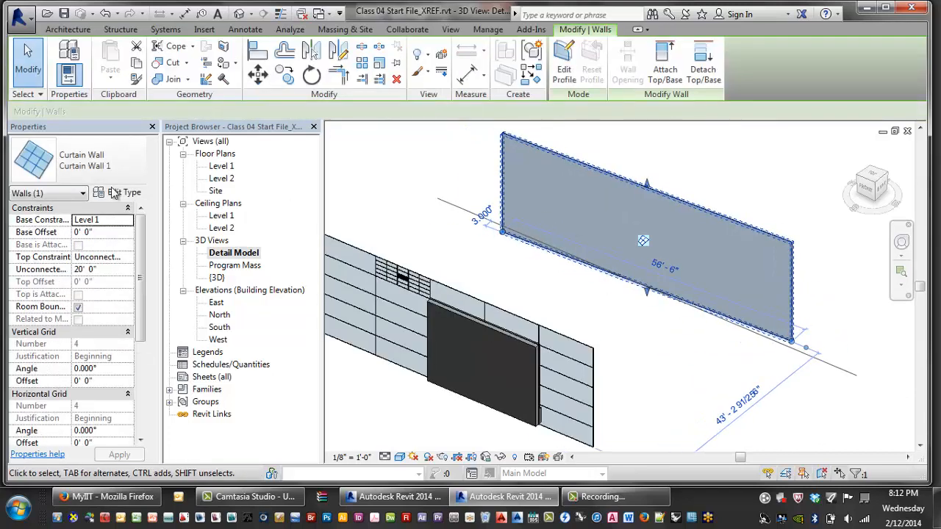
pyautogui.click(81, 160)
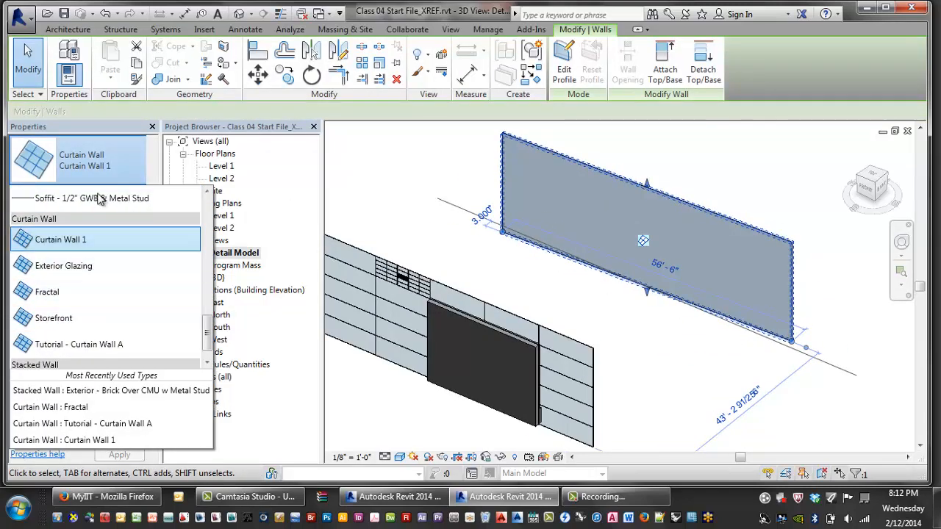
pyautogui.click(109, 151)
pyautogui.click(135, 193)
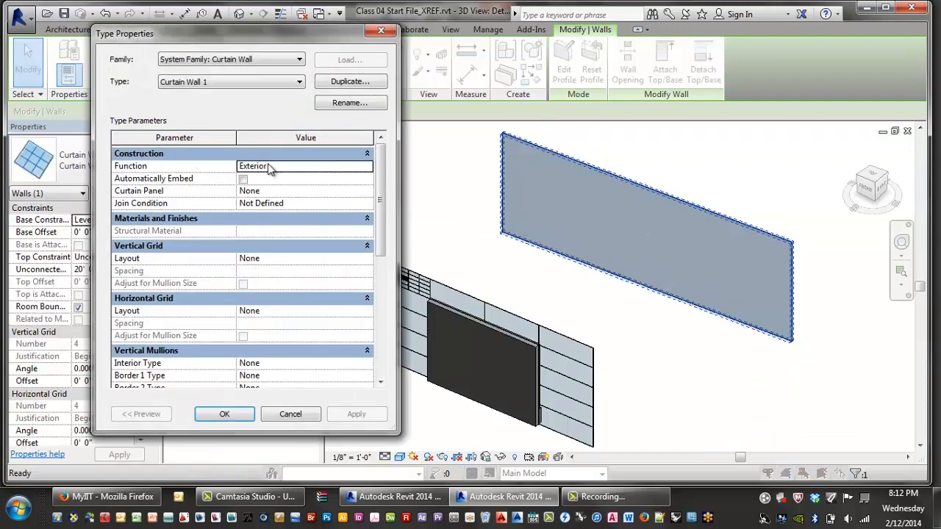
pyautogui.click(303, 82)
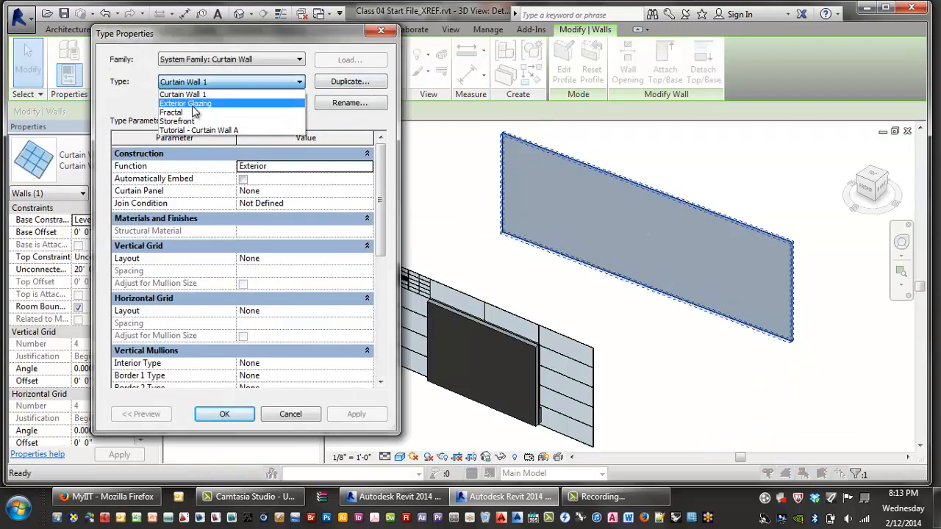
pyautogui.click(344, 85)
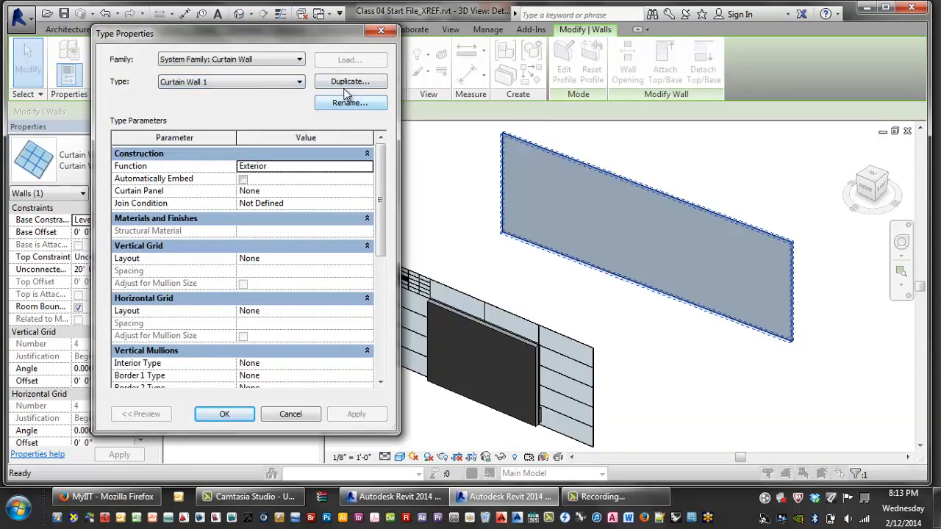
pyautogui.click(345, 86)
pyautogui.press('BackSpace')
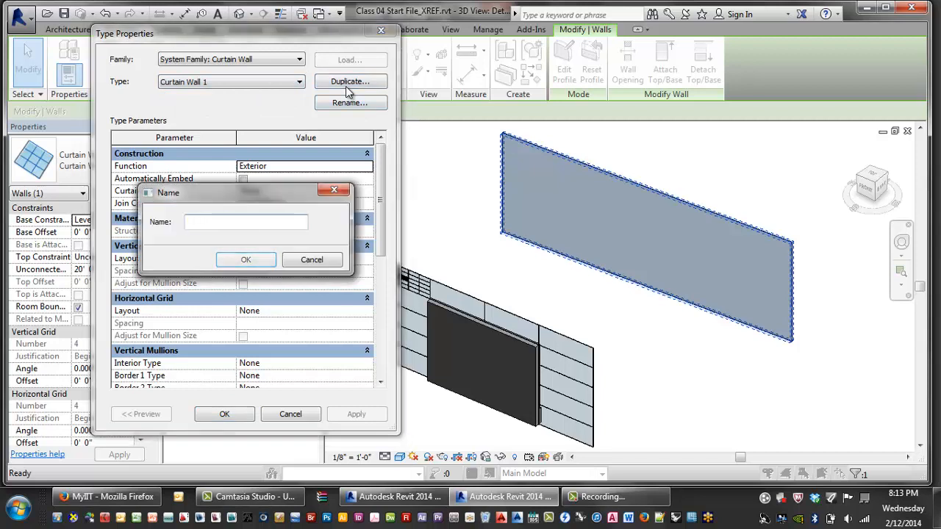
pyautogui.write('Radno')
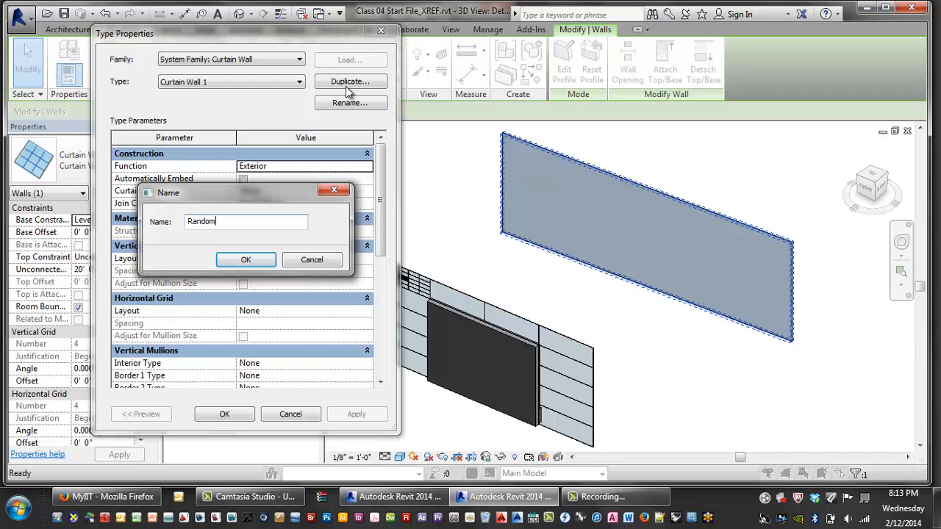
pyautogui.click(246, 259)
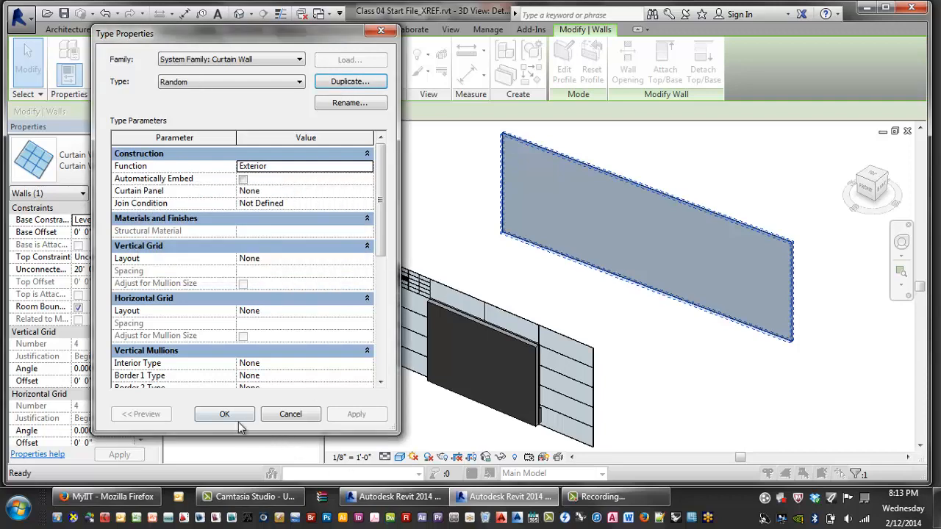
pyautogui.click(656, 340)
# Step: Set both the vertical and horizontal grid layouts of the rear wall's Random type to Fixed Number, and deselect the wall
pyautogui.click(662, 202)
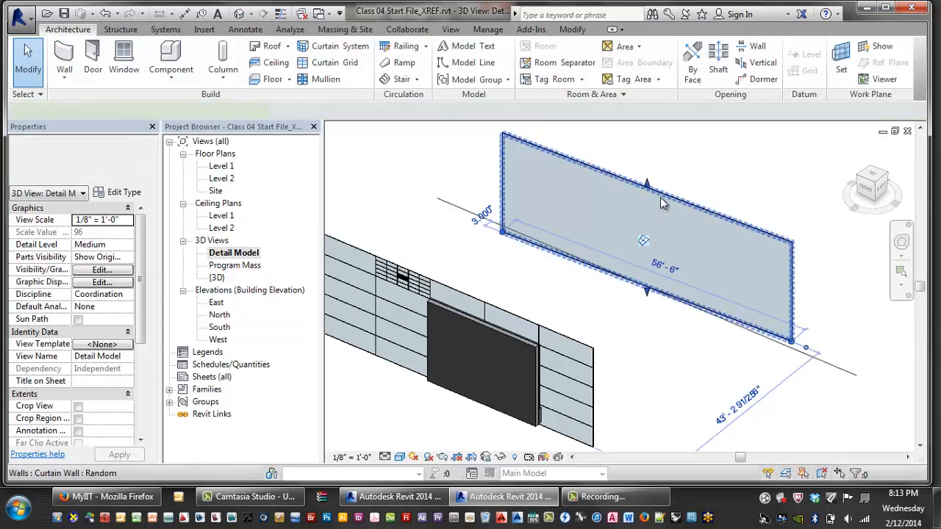
pyautogui.click(124, 192)
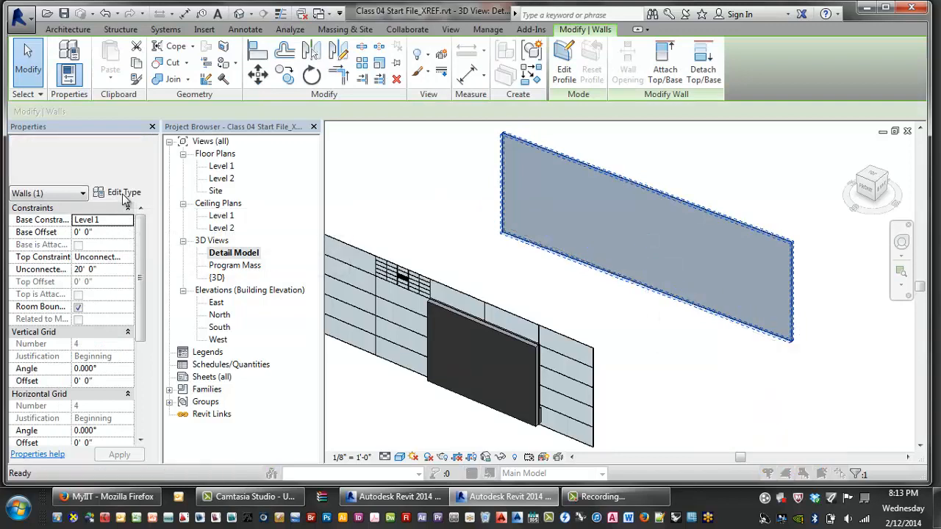
pyautogui.click(316, 258)
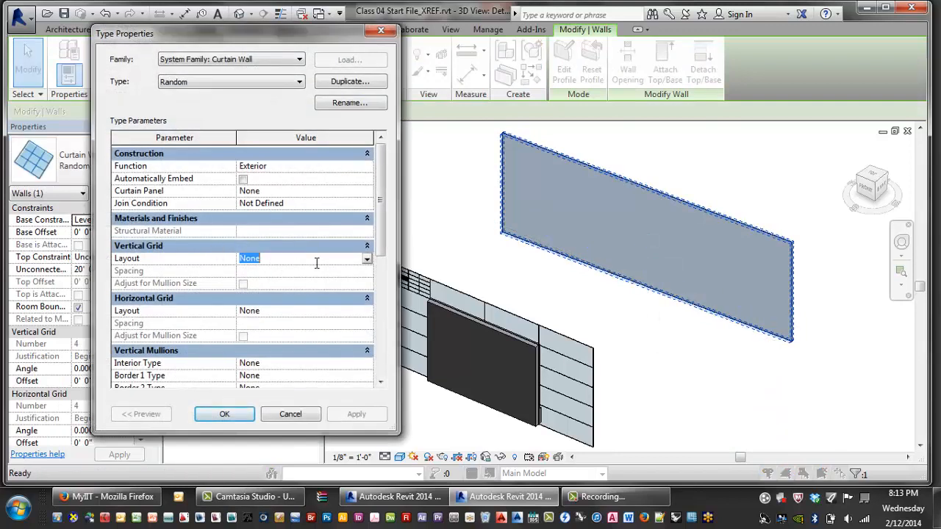
pyautogui.click(367, 258)
pyautogui.click(262, 291)
pyautogui.click(305, 310)
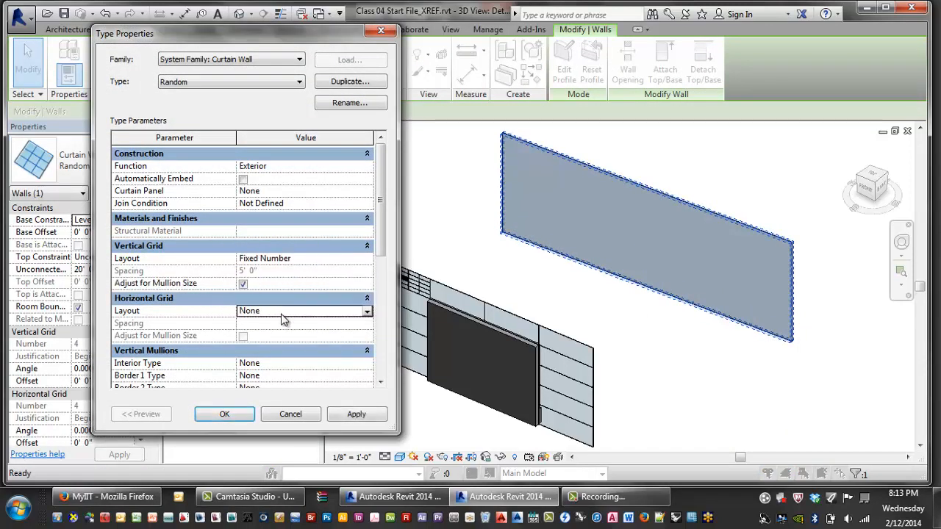
pyautogui.click(366, 313)
pyautogui.click(253, 342)
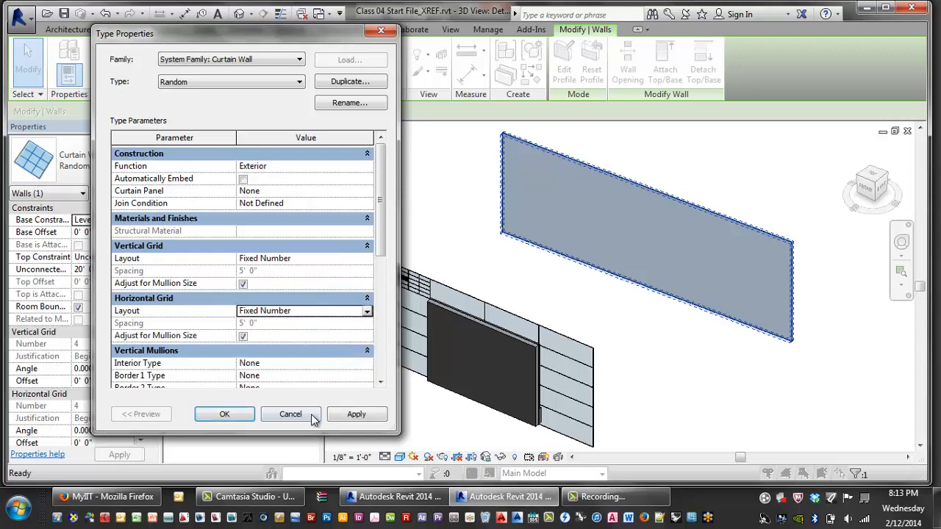
pyautogui.click(353, 414)
pyautogui.click(225, 414)
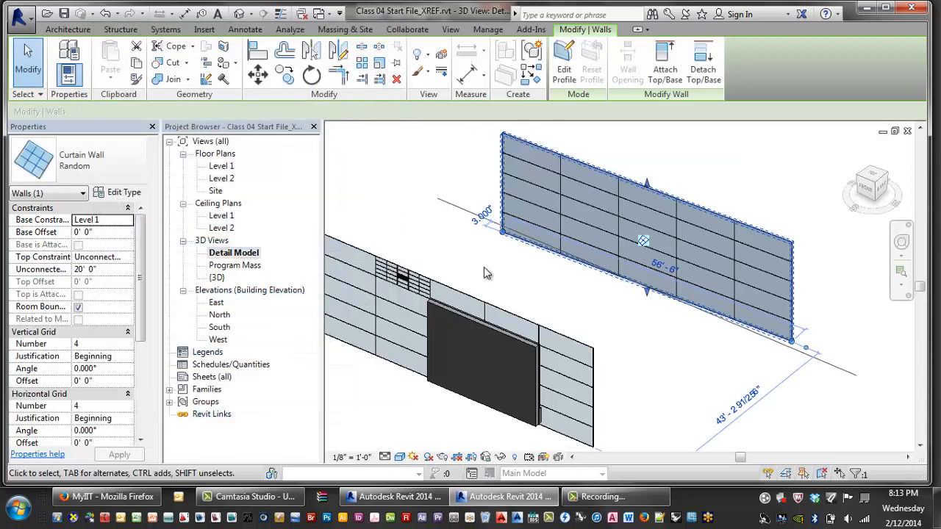
pyautogui.click(493, 292)
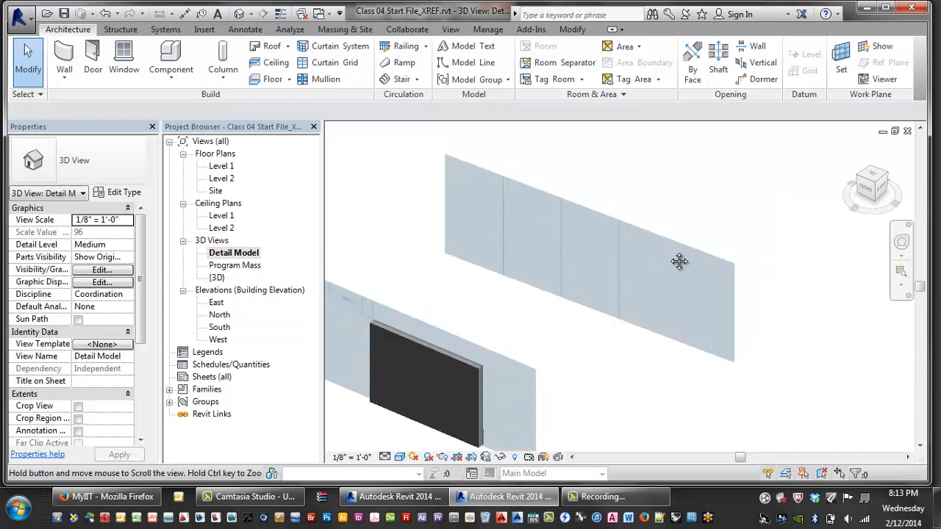
# Step: Create a new family from the Curtain Wall Panel.rft template in the English_I family templates folder
pyautogui.scroll(-3, 676, 215)
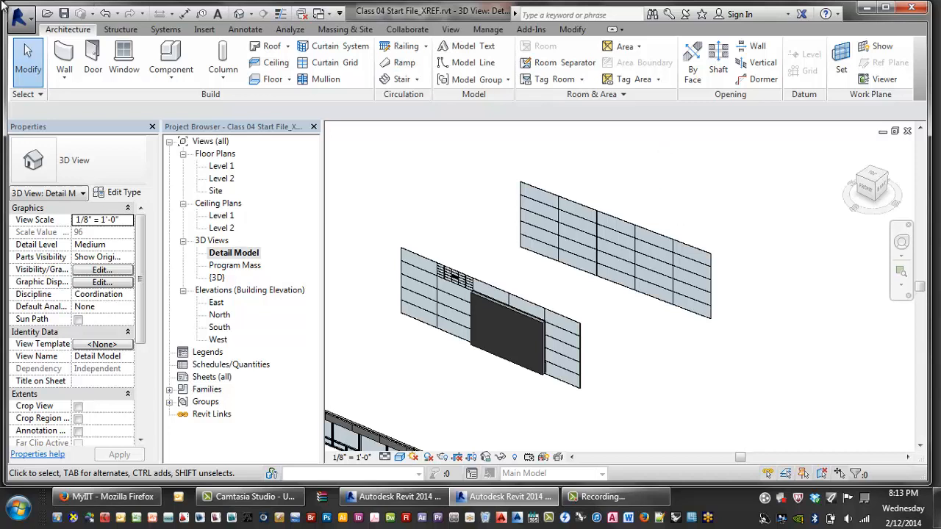
pyautogui.click(20, 15)
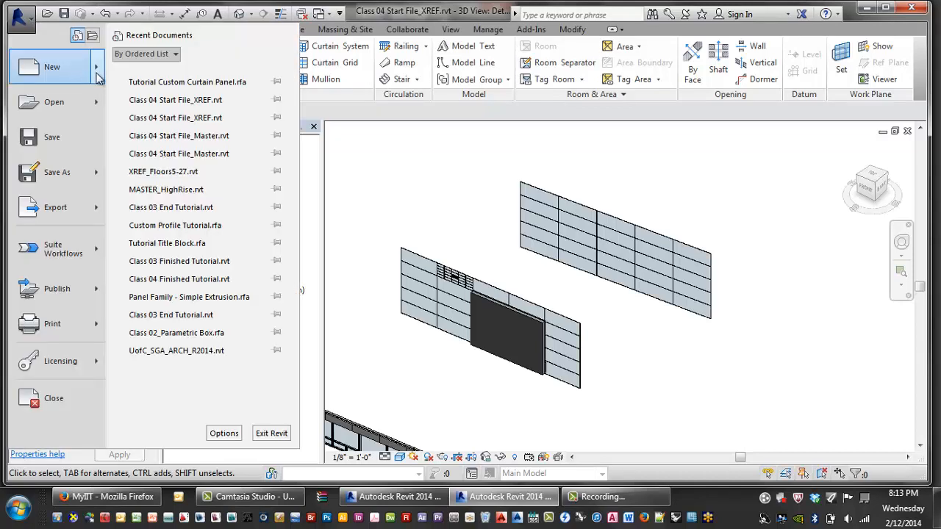
pyautogui.moveTo(98, 78)
pyautogui.click(228, 125)
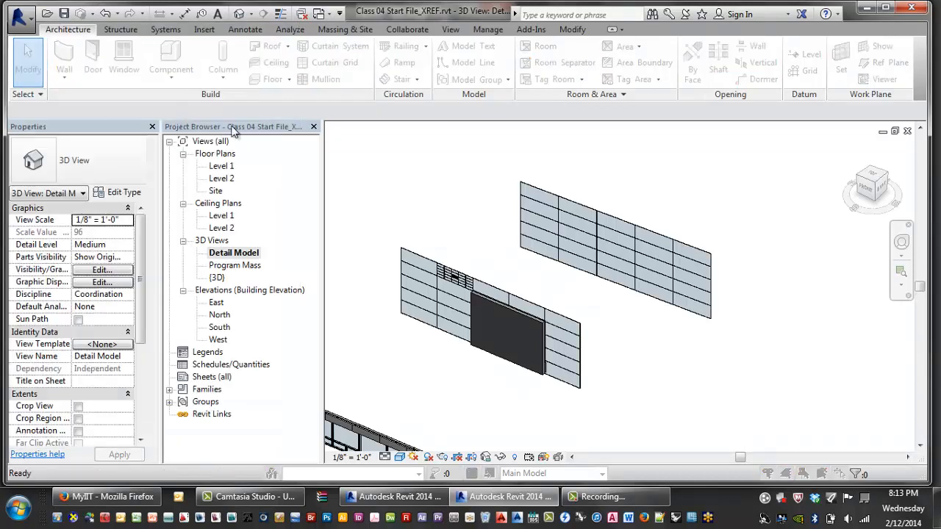
pyautogui.click(391, 315)
pyautogui.scroll(-3, 380, 301)
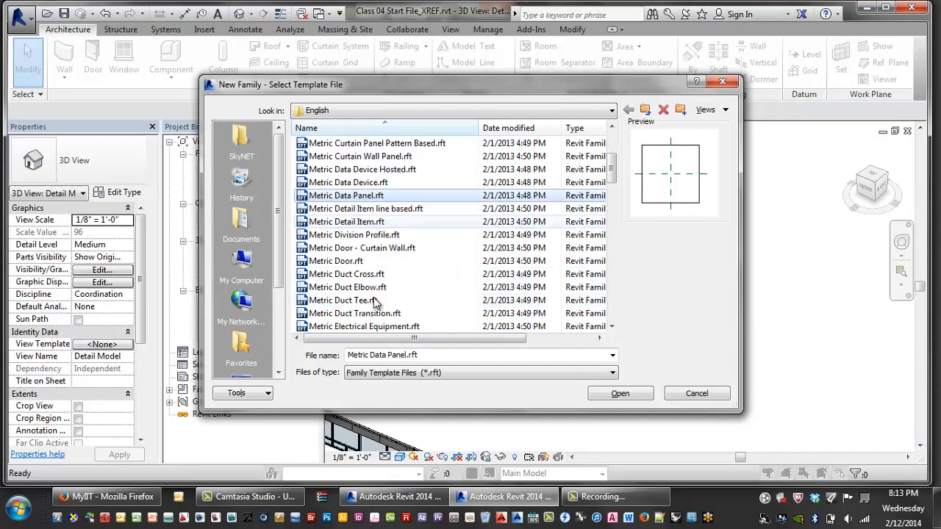
pyautogui.scroll(-1, 375, 303)
pyautogui.scroll(3, 390, 169)
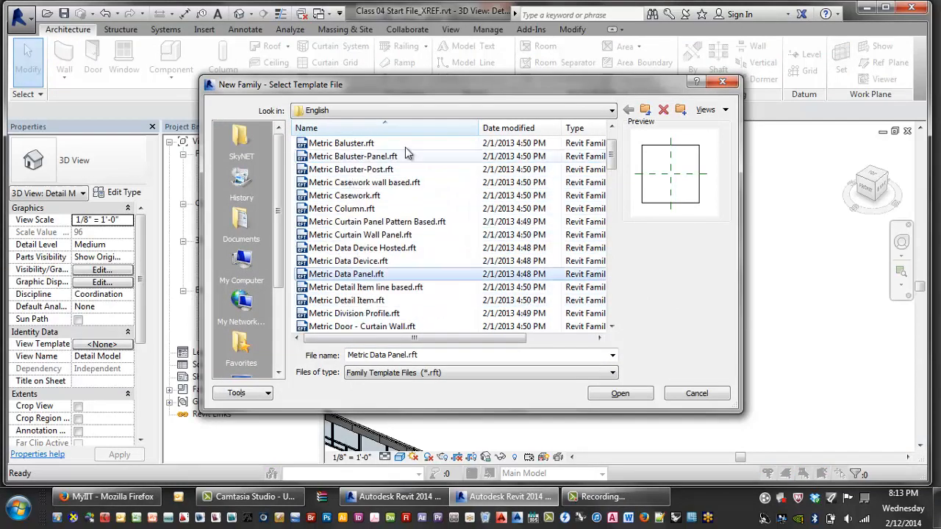
pyautogui.click(389, 110)
pyautogui.click(351, 137)
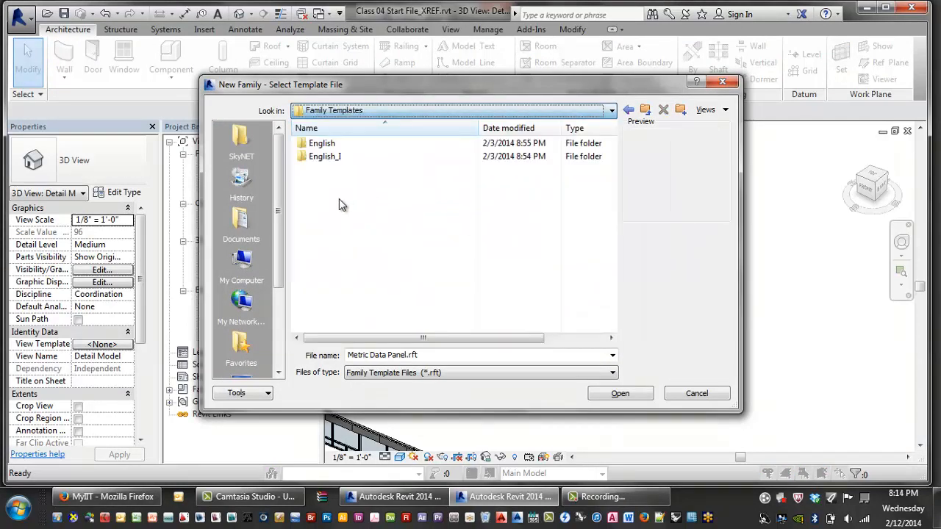
pyautogui.doubleClick(325, 156)
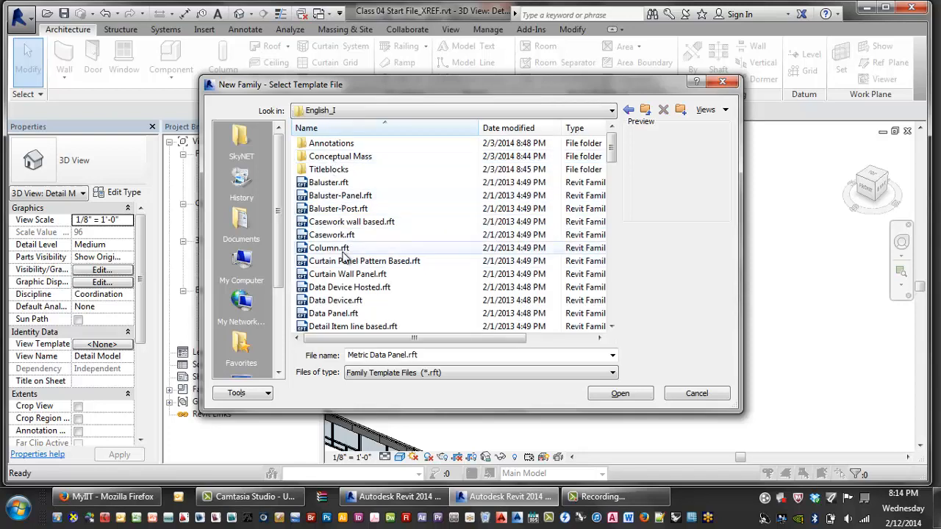
pyautogui.click(352, 274)
pyautogui.click(618, 394)
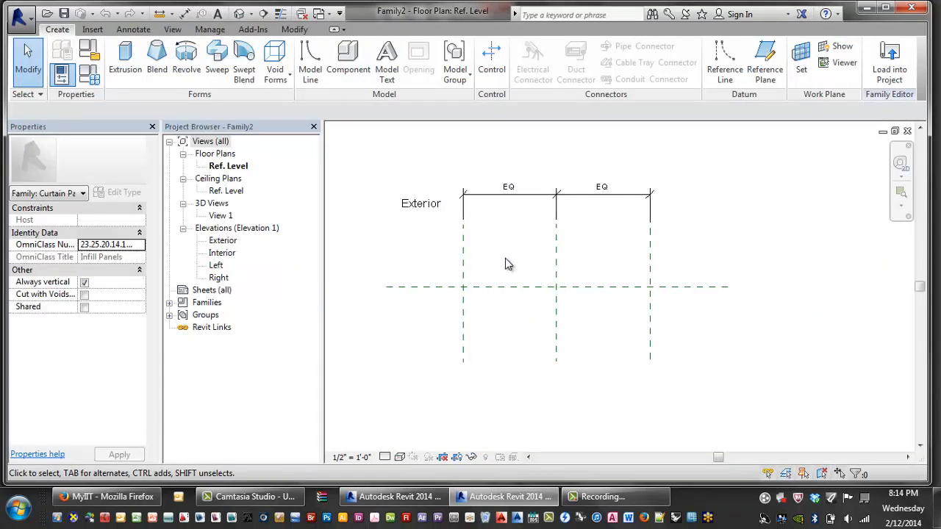
# Step: Check the new panel family in View 1 and Ref. Level, and start an extrusion in the Exterior elevation
pyautogui.moveTo(509, 265); pyautogui.dragTo(522, 279, button='middle')
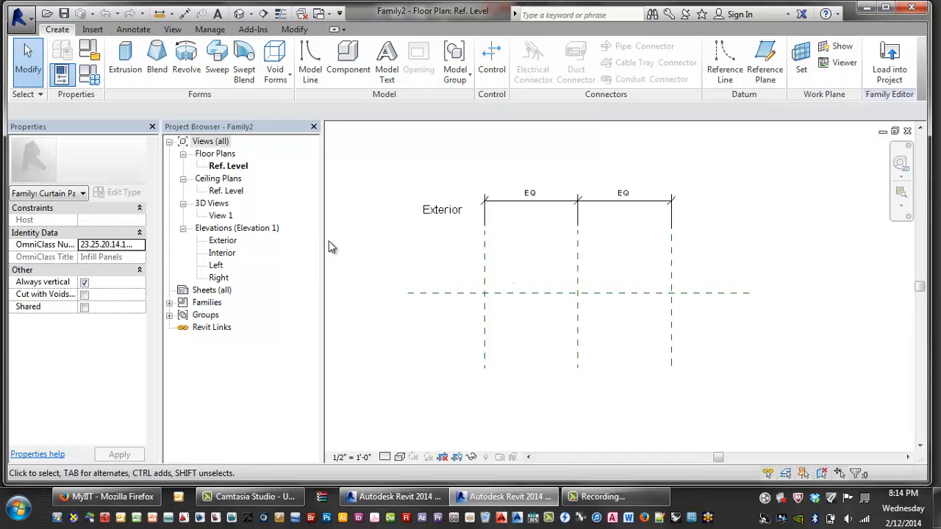
pyautogui.doubleClick(215, 216)
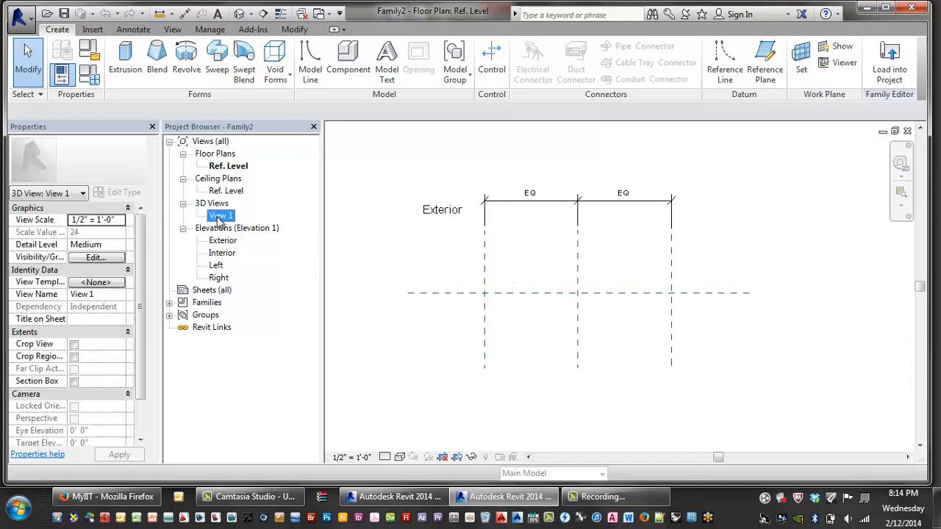
pyautogui.doubleClick(226, 166)
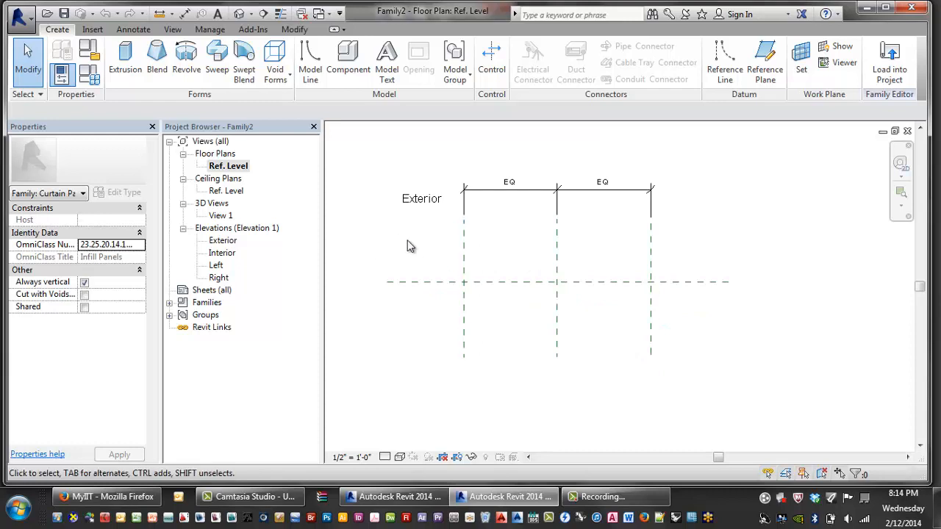
pyautogui.doubleClick(221, 241)
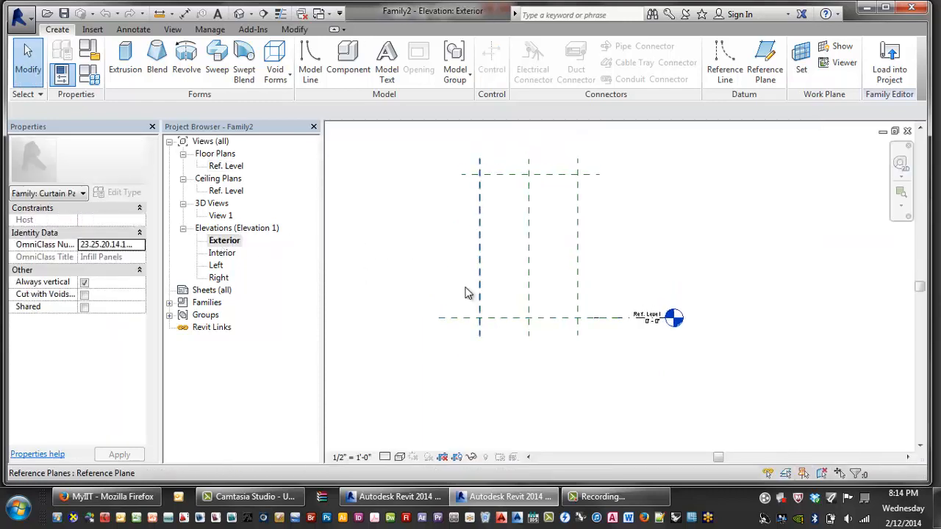
pyautogui.click(125, 61)
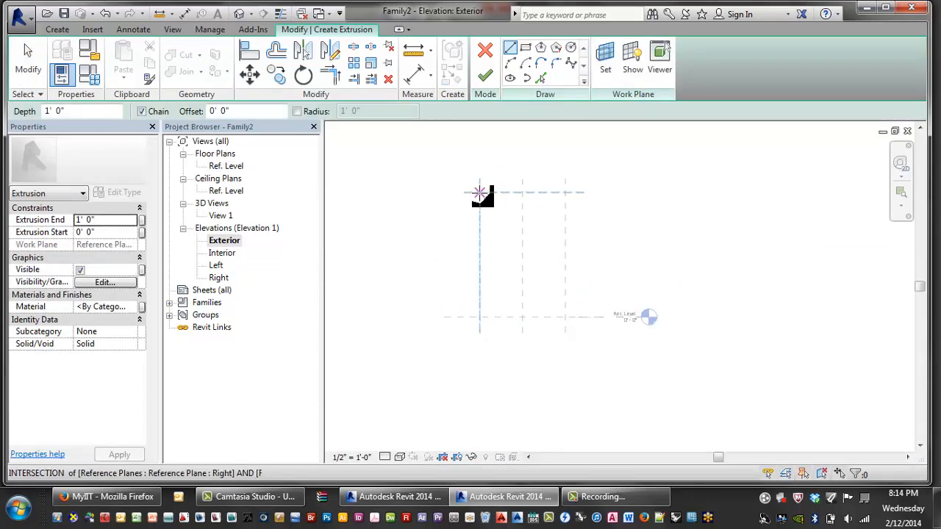
pyautogui.click(479, 194)
pyautogui.press('Escape')
pyautogui.press('Escape')
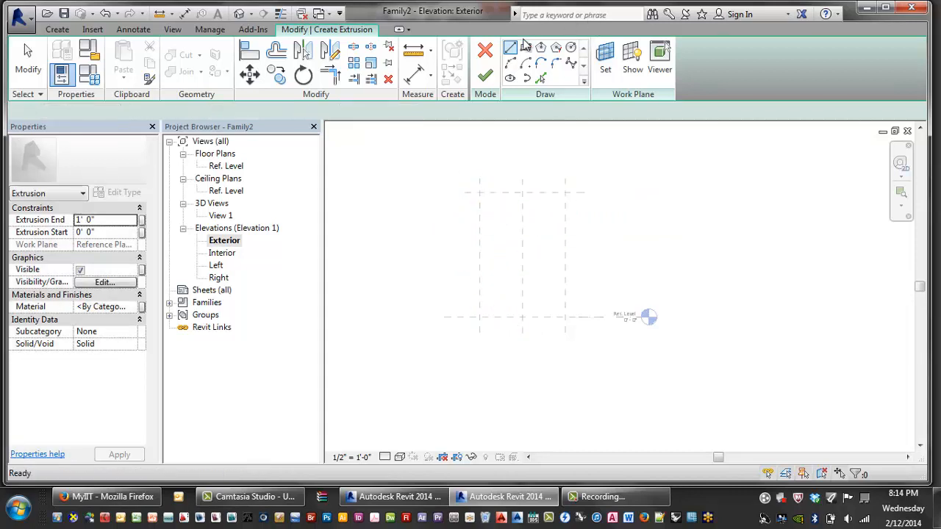
# Step: Sketch a rectangle between the outermost reference planes, lock its four edges to them, and finish the 1'-0" deep extrusion
pyautogui.click(525, 46)
pyautogui.click(480, 194)
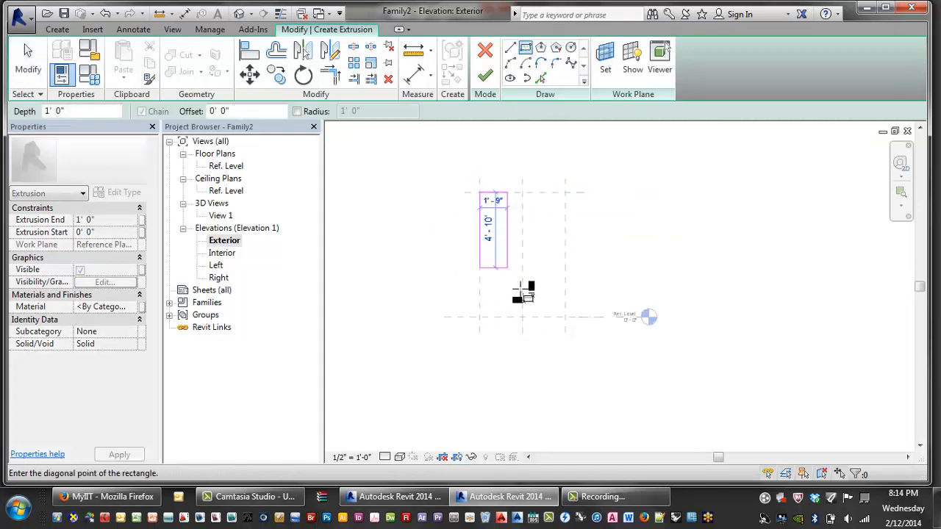
pyautogui.click(566, 317)
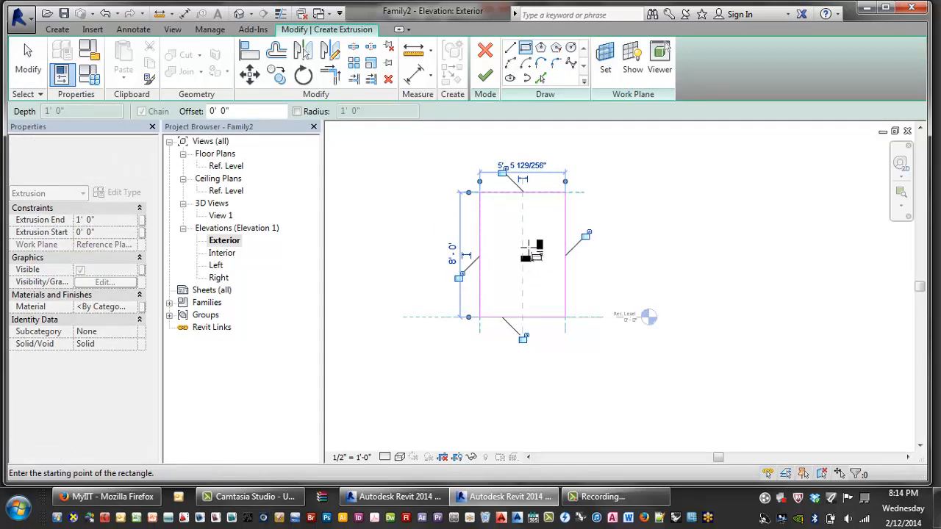
pyautogui.click(502, 170)
pyautogui.click(585, 235)
pyautogui.click(458, 277)
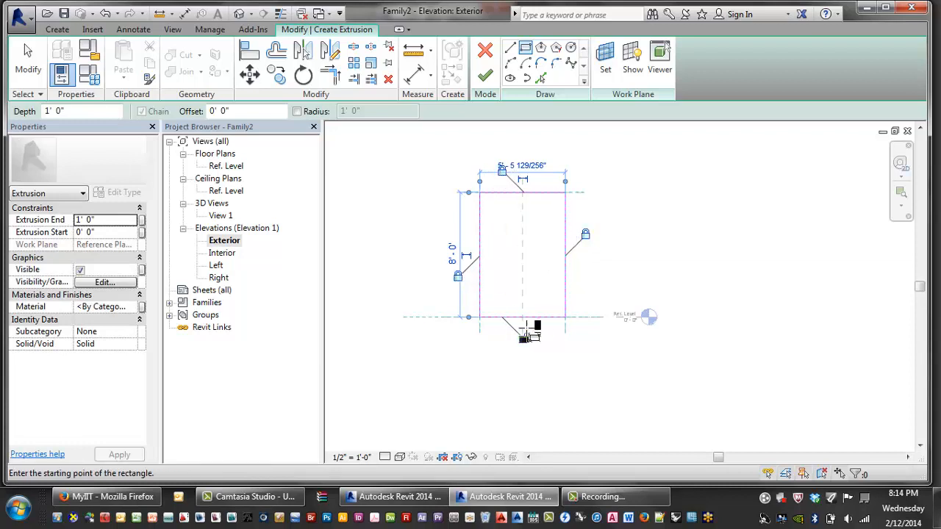
pyautogui.click(528, 334)
pyautogui.click(486, 76)
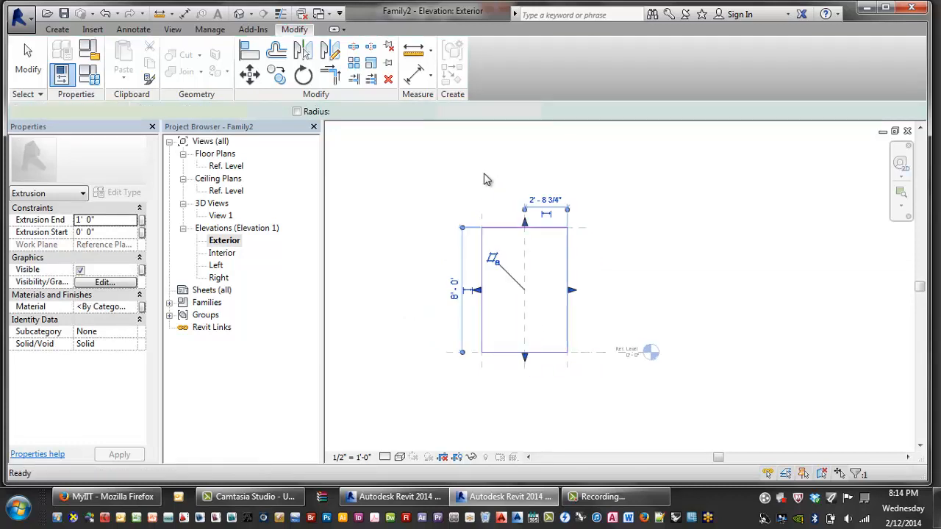
pyautogui.click(485, 180)
# Step: In the Ref. Level plan, draw a horizontal reference plane about 1'-0 23/32" from the panel's reference plane, on the exterior side
pyautogui.doubleClick(232, 168)
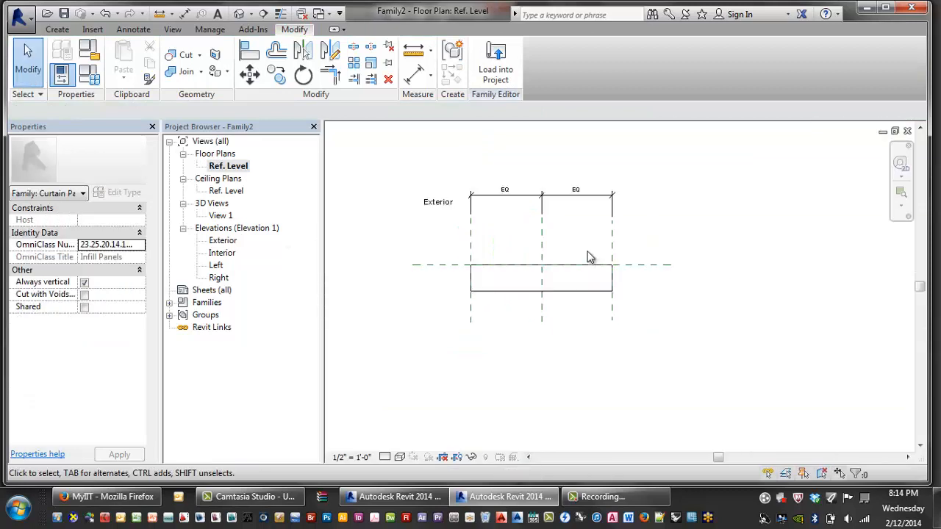
pyautogui.scroll(2, 592, 261)
pyautogui.press('r')
pyautogui.press('p')
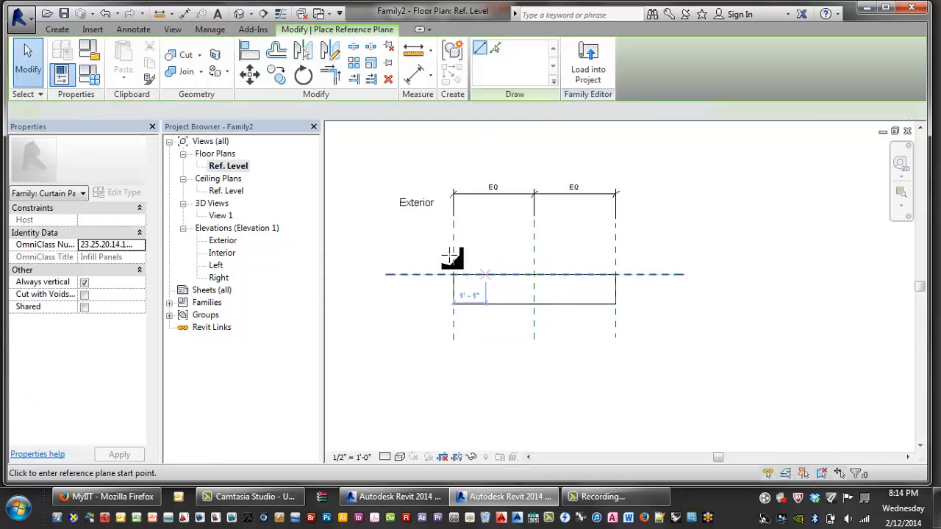
pyautogui.click(400, 243)
pyautogui.click(684, 243)
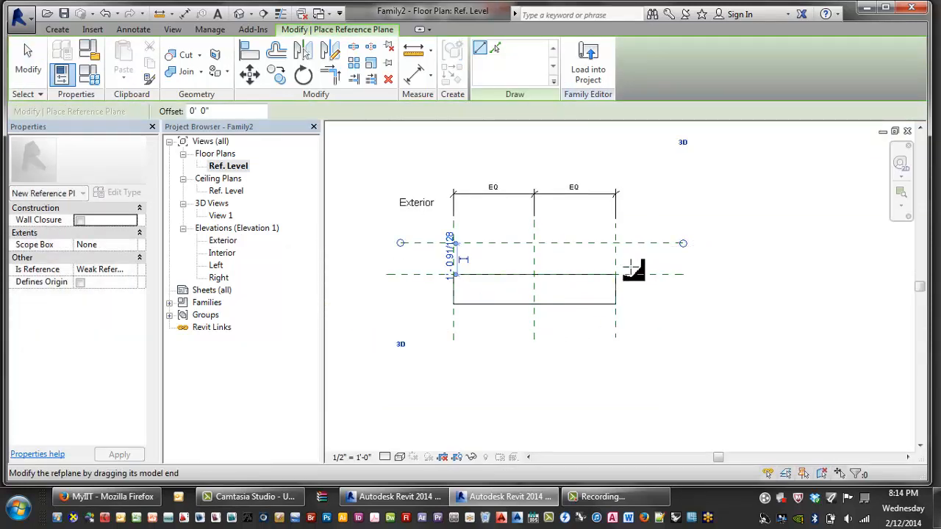
pyautogui.press('Escape')
pyautogui.press('Escape')
# Step: Align the extrusion's outer face to the new reference plane on the exterior side and lock the alignment
pyautogui.press('a')
pyautogui.press('l')
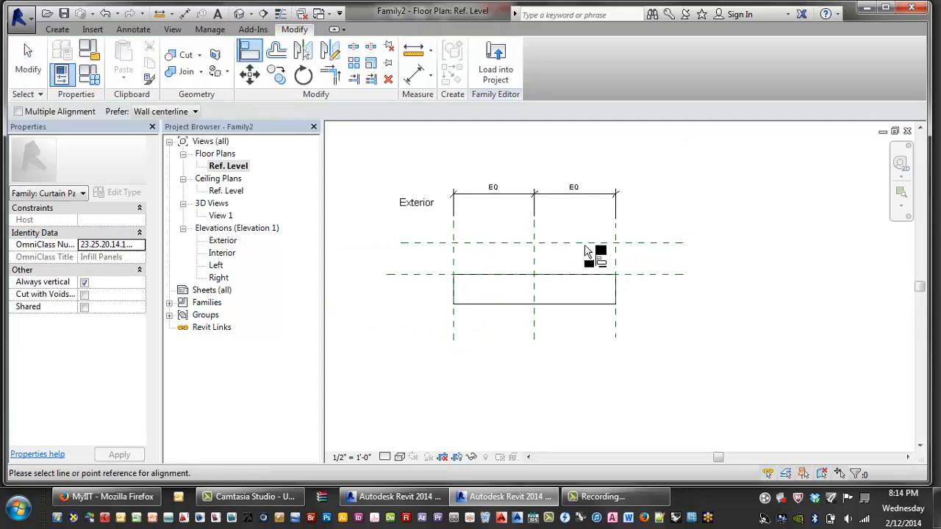
pyautogui.click(585, 244)
pyautogui.click(574, 304)
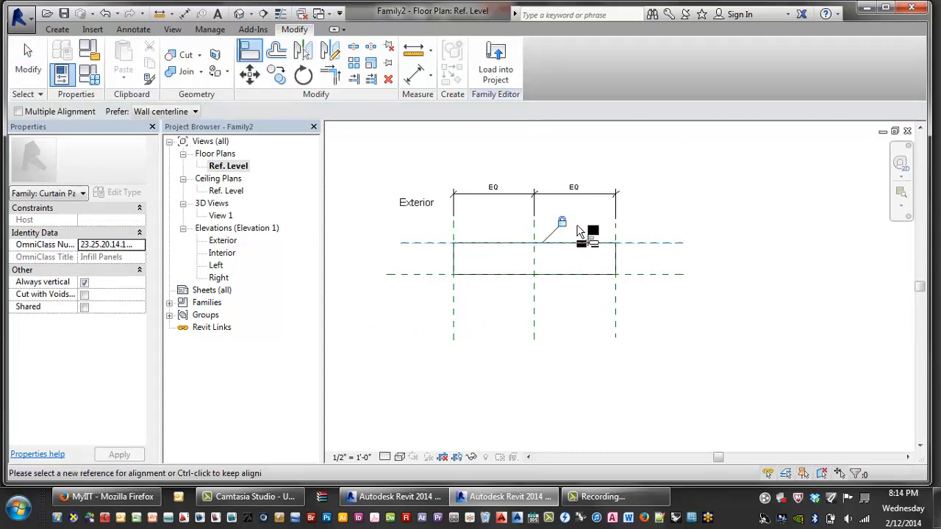
pyautogui.press('Escape')
pyautogui.press('Escape')
# Step: Place an aligned dimension between the two horizontal reference planes bounding the panel's thickness
pyautogui.press('d')
pyautogui.press('i')
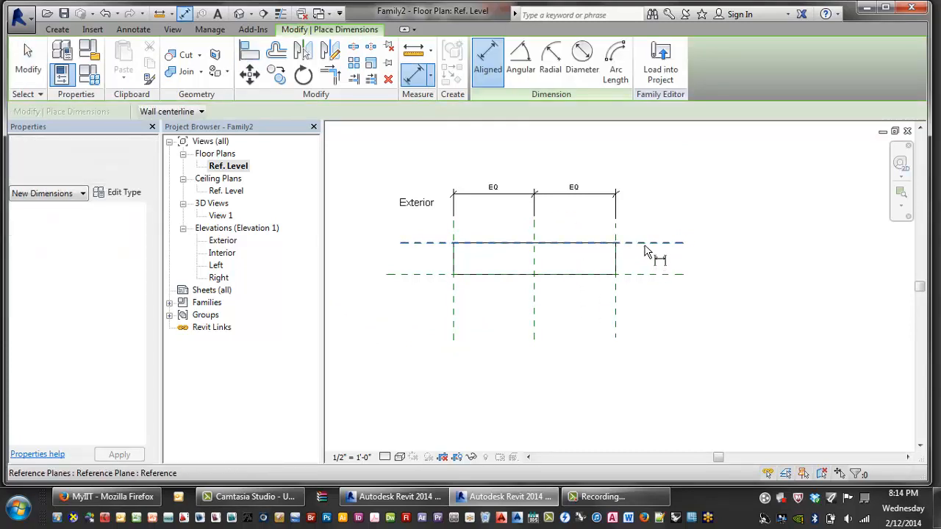
pyautogui.click(645, 244)
pyautogui.click(651, 274)
pyautogui.click(719, 273)
pyautogui.press('Escape')
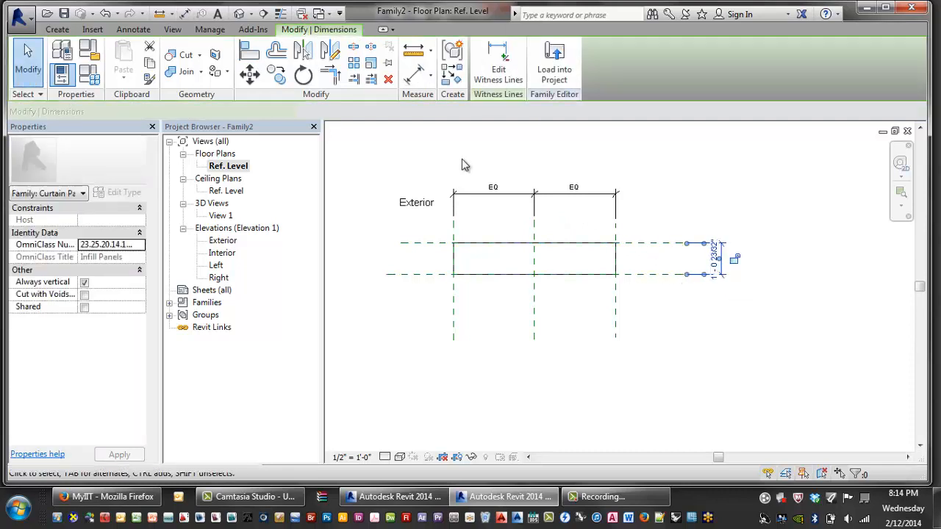
# Step: Label the panel thickness dimension with a new family type parameter named Depth
pyautogui.click(364, 112)
pyautogui.click(349, 138)
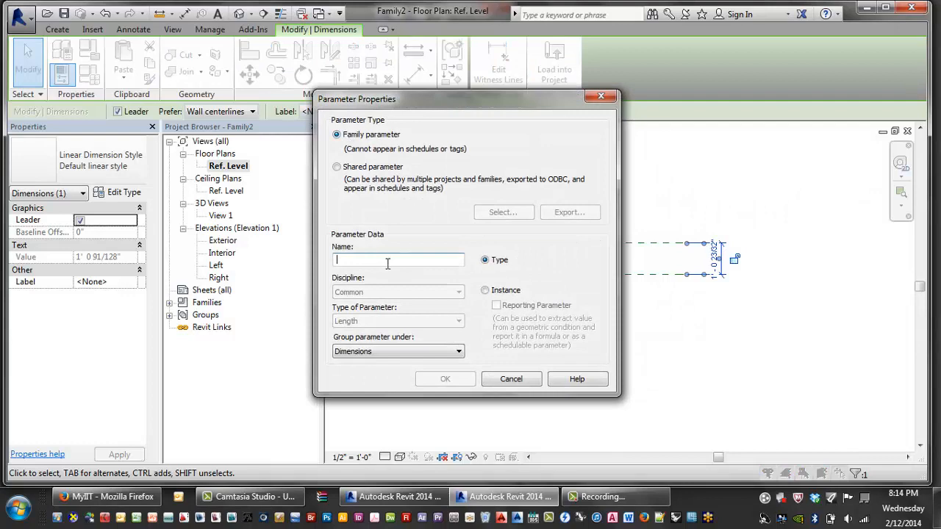
pyautogui.write('Depth')
pyautogui.press('Return')
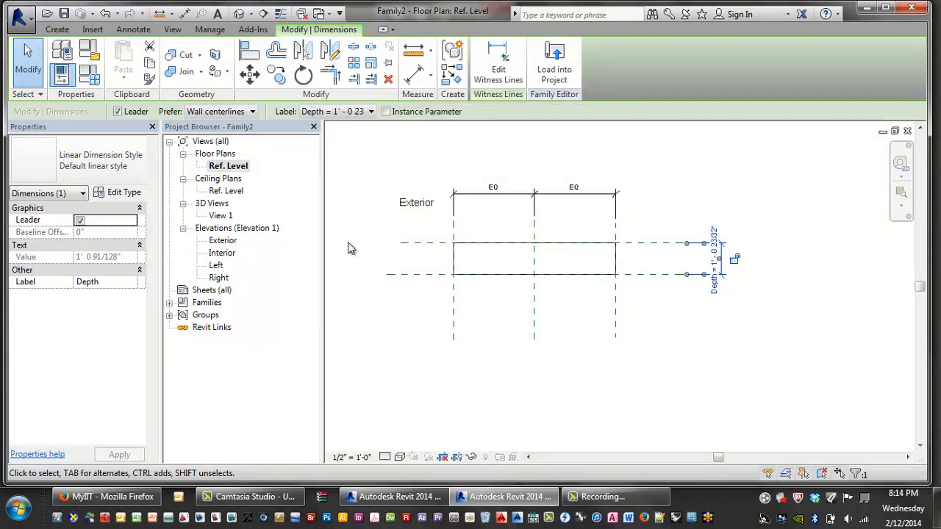
# Step: Examine the Depth parameter and its value in the Family Types list
pyautogui.click(89, 74)
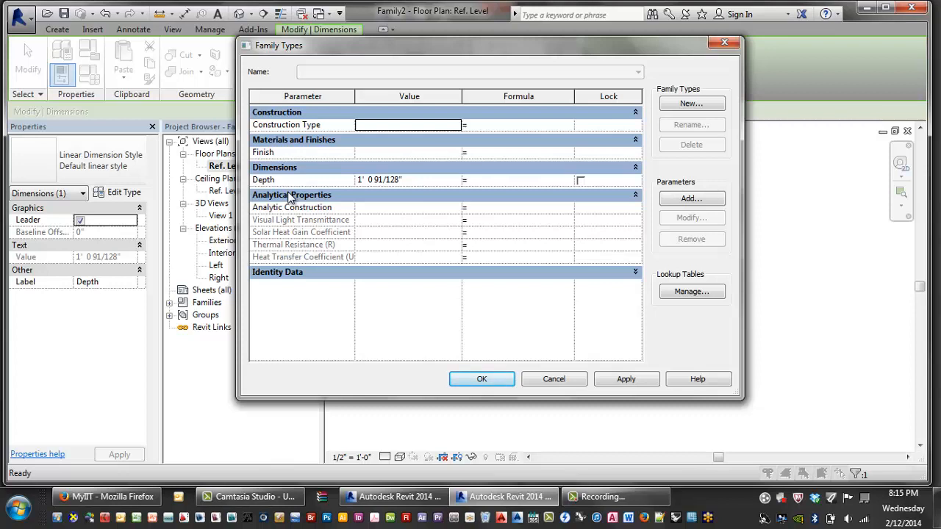
pyautogui.click(577, 381)
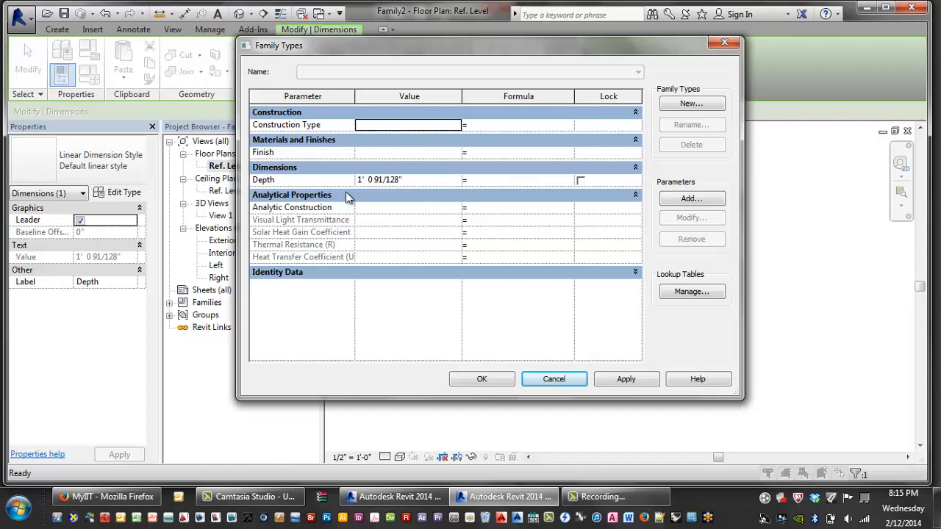
pyautogui.click(490, 380)
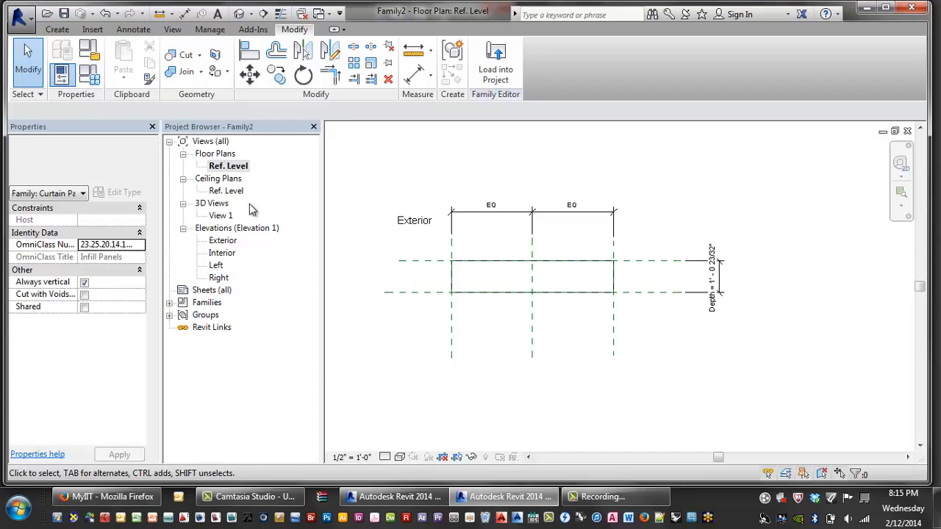
# Step: In the Exterior elevation, place an aligned dimension above the panel between its outermost vertical reference planes
pyautogui.doubleClick(225, 241)
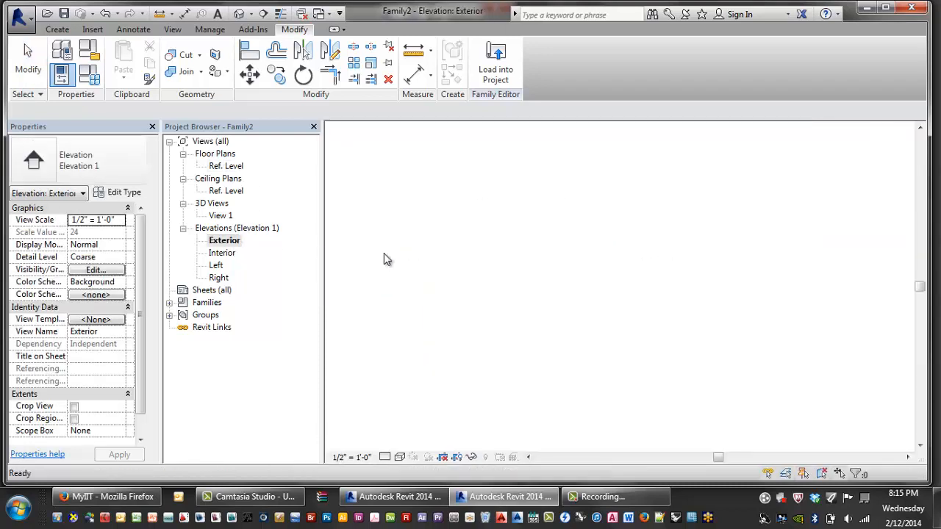
pyautogui.press('d')
pyautogui.press('i')
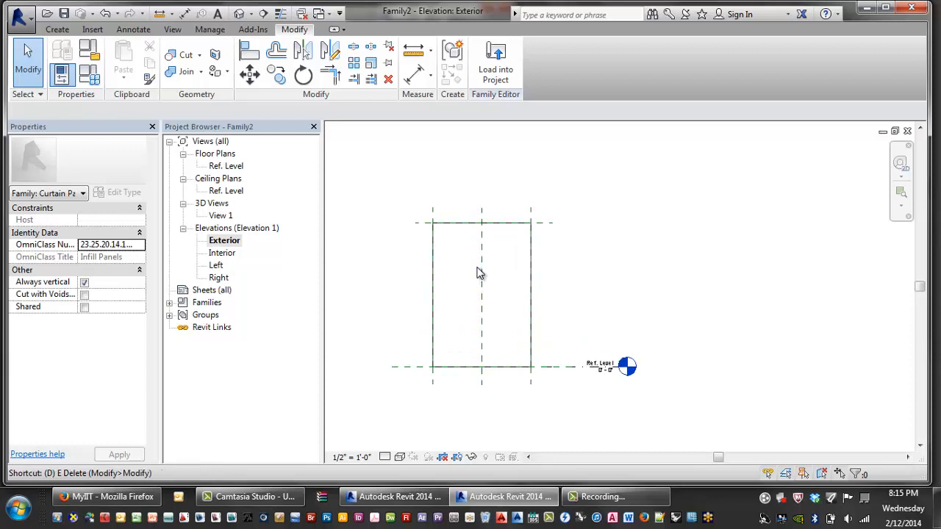
pyautogui.click(434, 212)
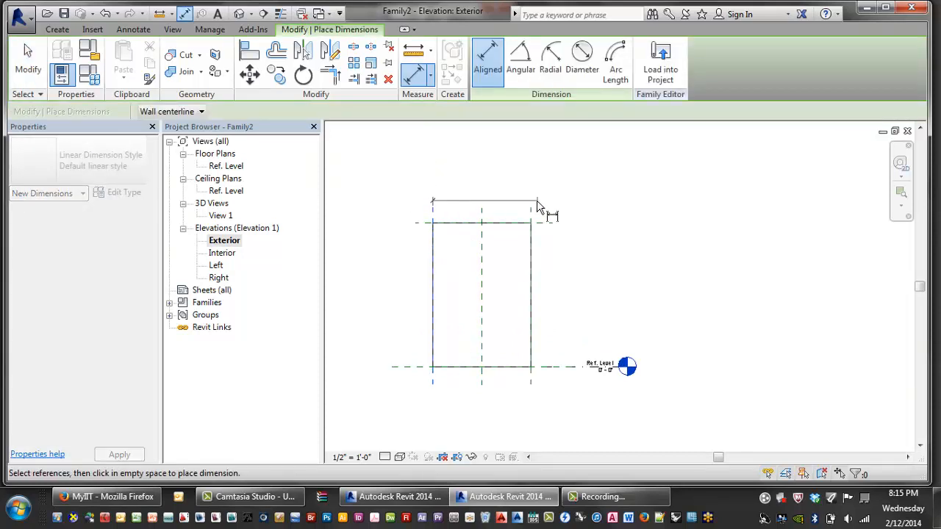
pyautogui.click(533, 190)
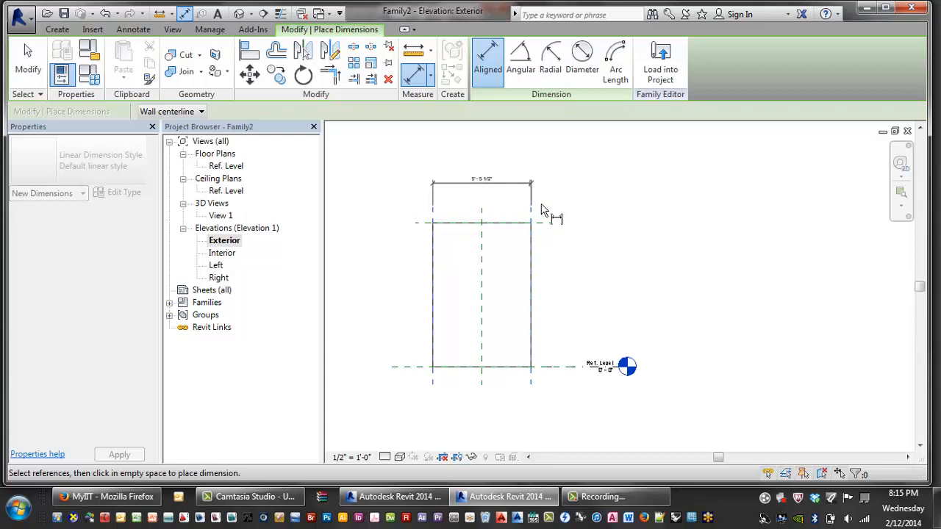
pyautogui.click(558, 196)
pyautogui.scroll(2, 528, 202)
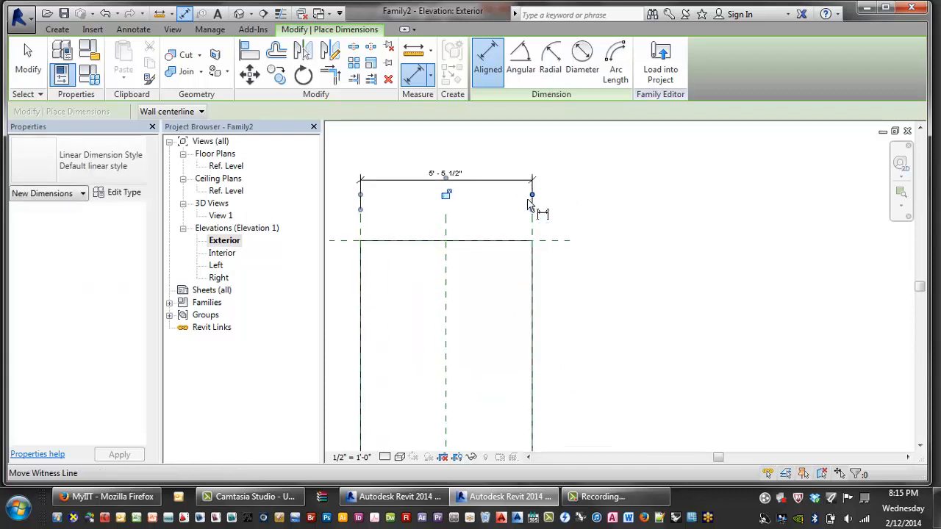
pyautogui.press('Escape')
# Step: Label the panel's overall horizontal dimension with a new instance reporting parameter named Width
pyautogui.click(486, 181)
pyautogui.moveTo(486, 182); pyautogui.dragTo(568, 179, button='middle')
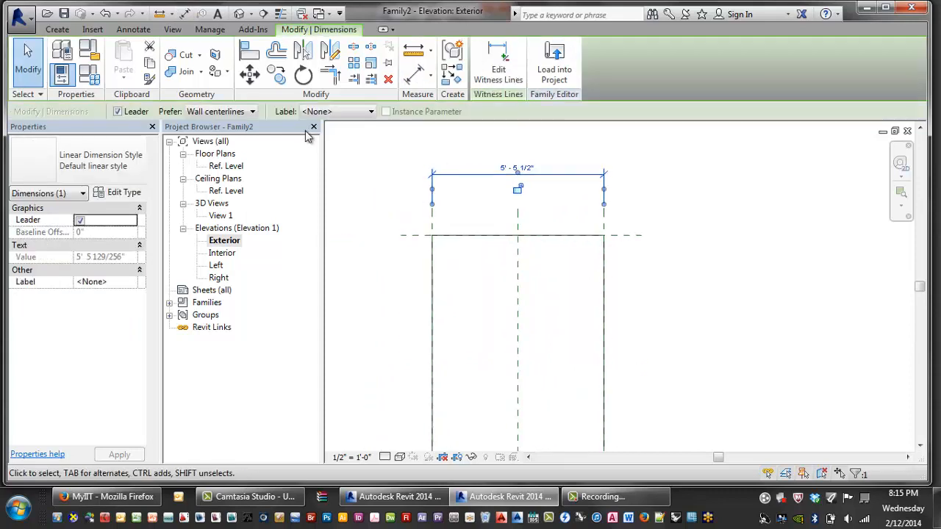
pyautogui.click(323, 113)
pyautogui.click(331, 137)
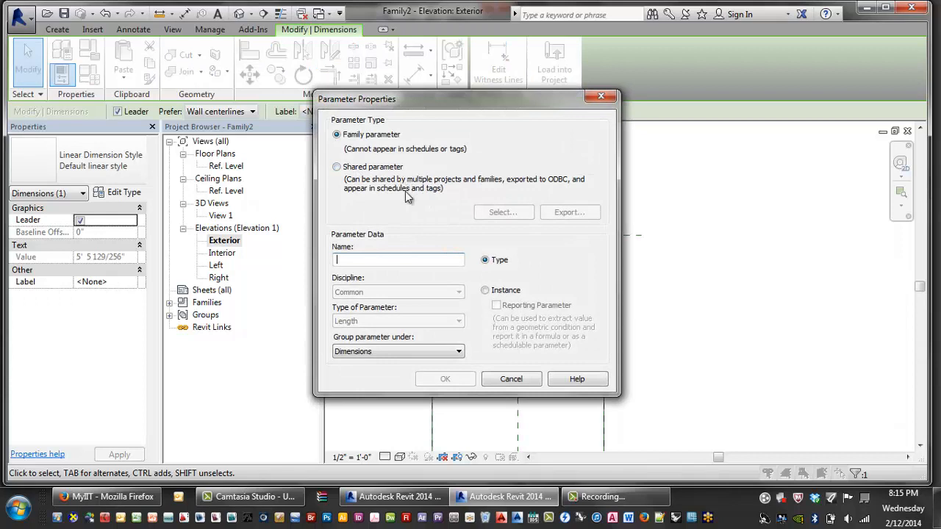
pyautogui.click(483, 290)
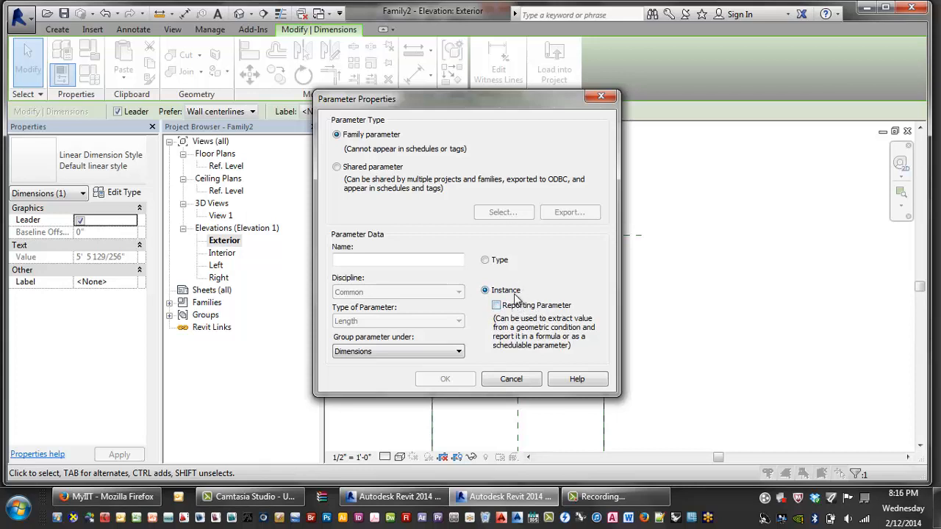
pyautogui.click(496, 305)
pyautogui.click(396, 261)
pyautogui.write('Width')
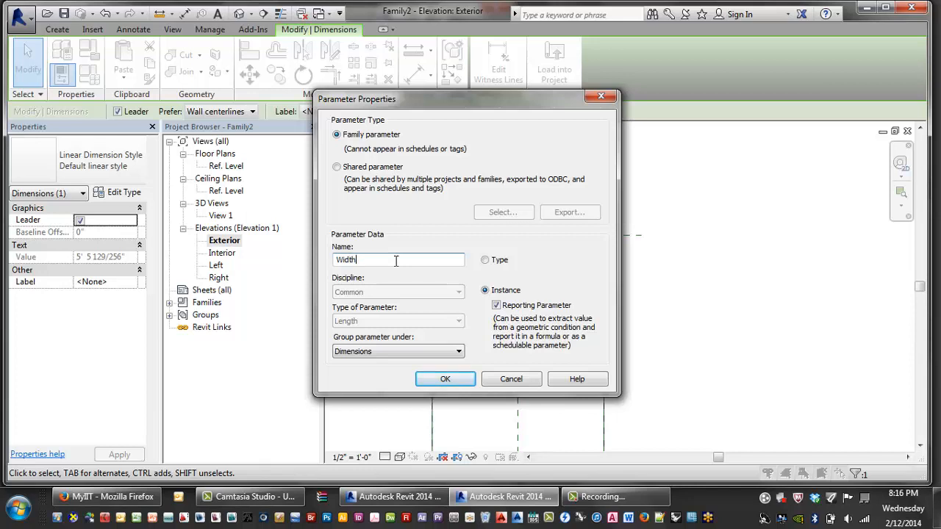
pyautogui.click(443, 379)
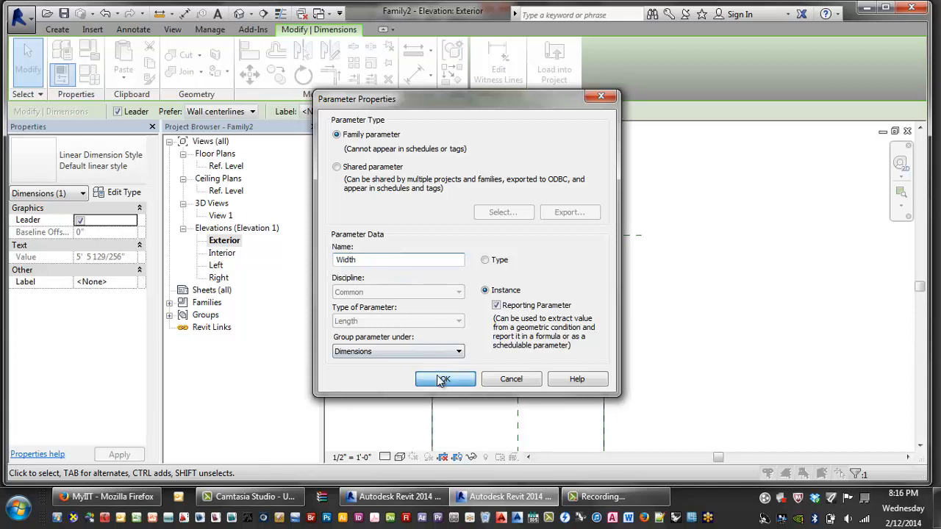
pyautogui.click(609, 327)
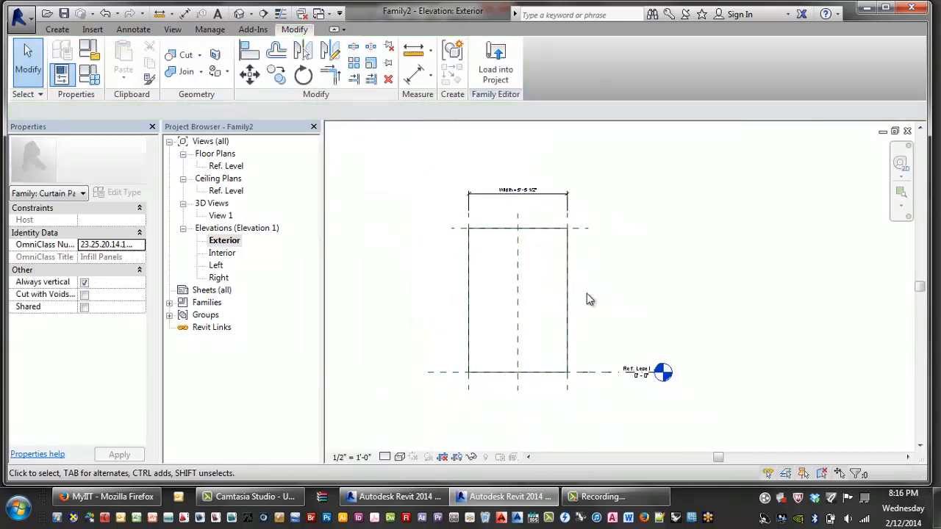
# Step: Return to the Ref. Level plan and set the Depth parameter to 2'-0" in the family types
pyautogui.doubleClick(228, 166)
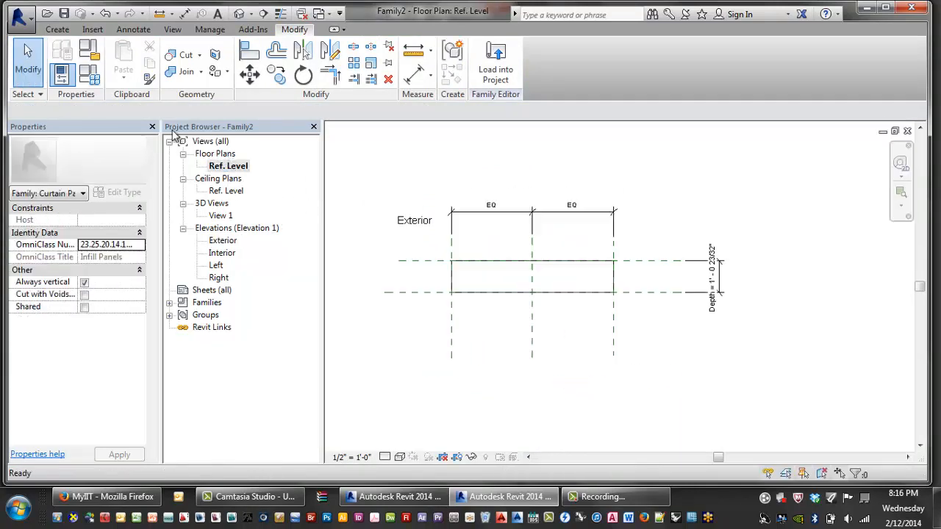
pyautogui.click(90, 73)
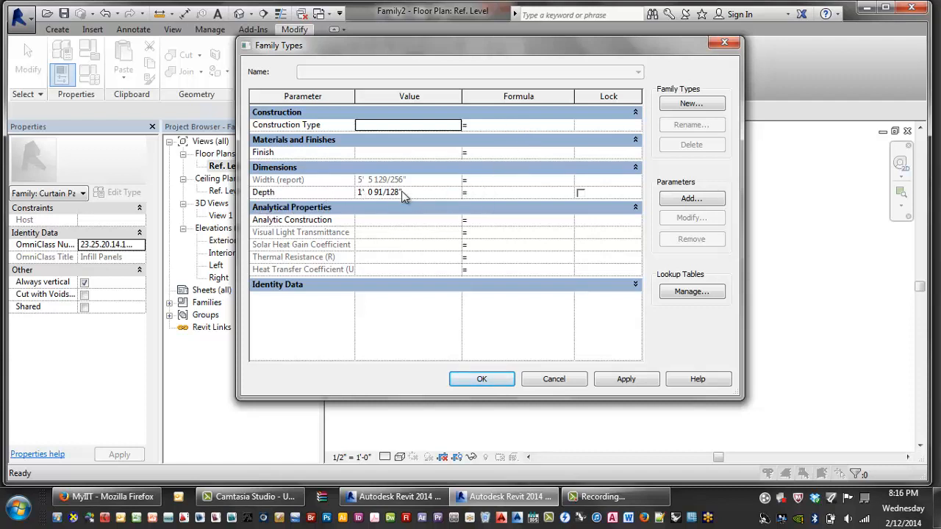
pyautogui.click(403, 193)
pyautogui.moveTo(403, 193); pyautogui.dragTo(340, 192)
pyautogui.write("2'")
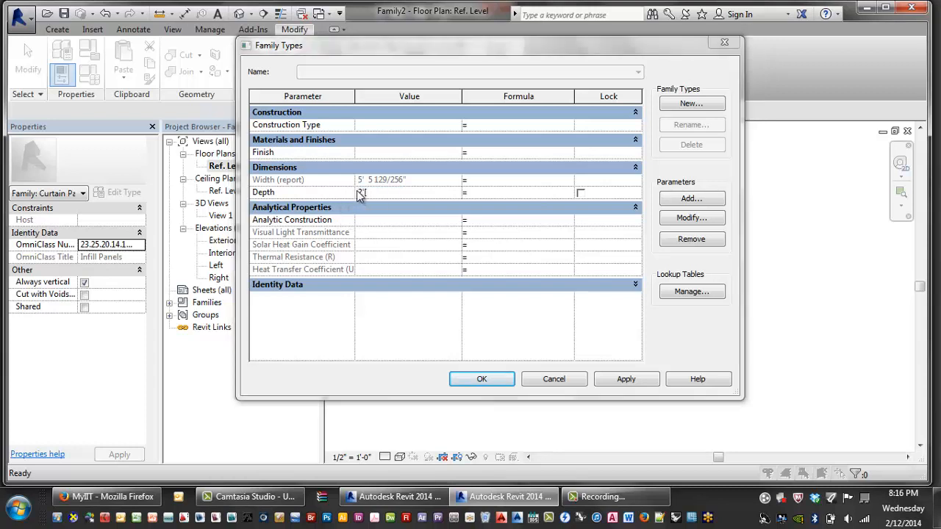
pyautogui.press('Return')
pyautogui.click(567, 259)
pyautogui.click(385, 194)
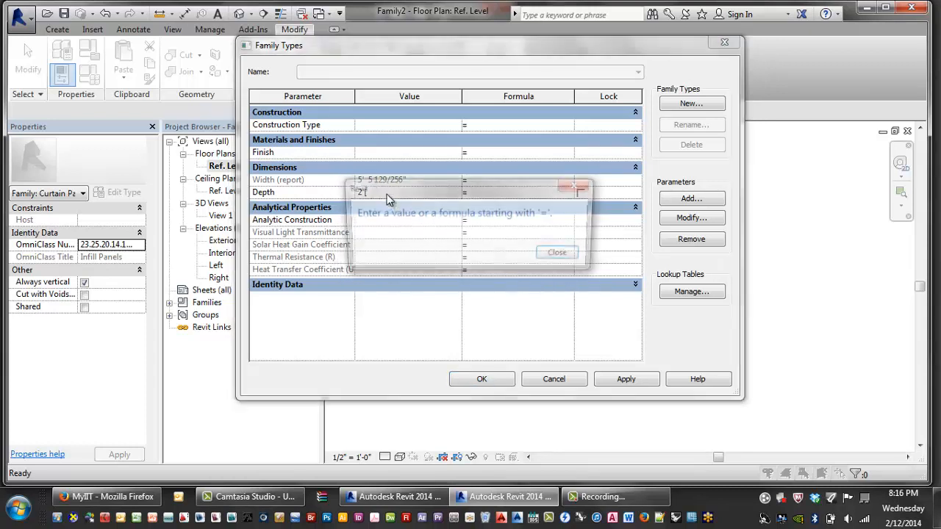
pyautogui.click(553, 256)
pyautogui.moveTo(387, 195); pyautogui.dragTo(328, 195)
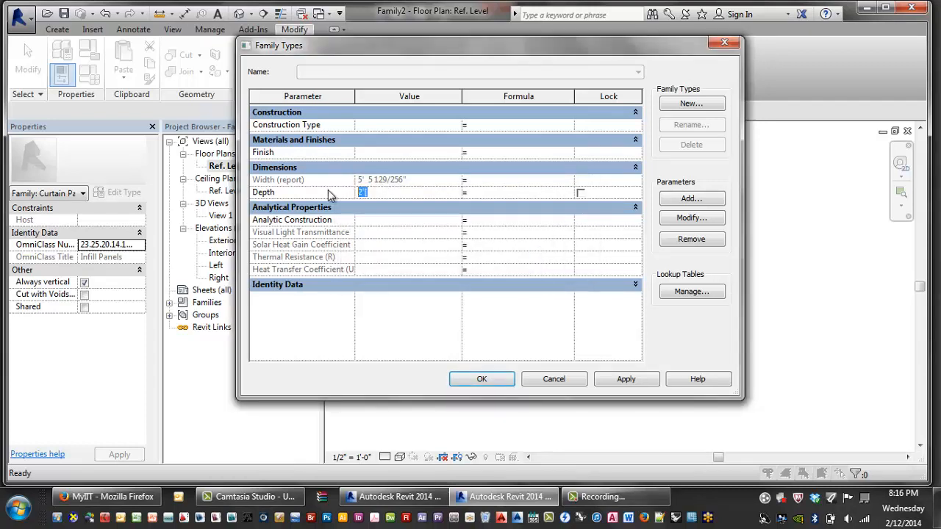
pyautogui.write("2'")
pyautogui.click(479, 194)
pyautogui.write('Width')
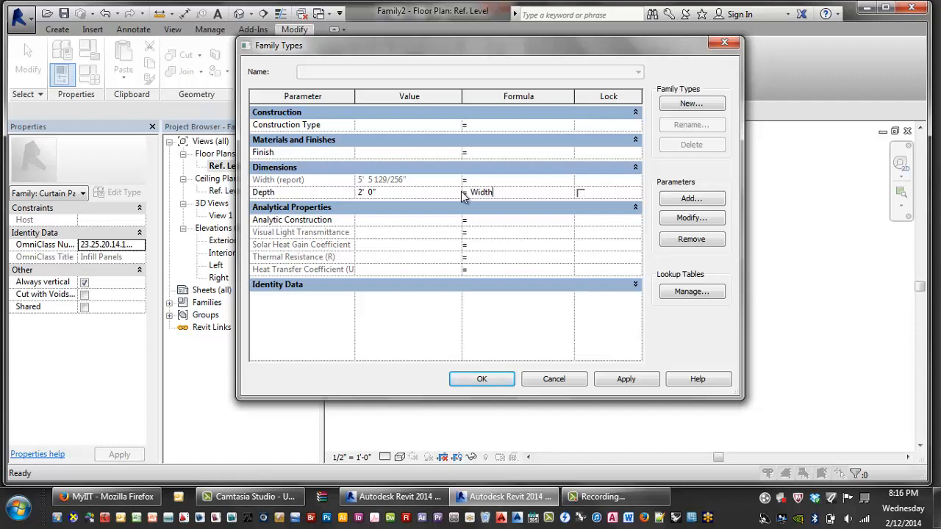
pyautogui.press('BackSpace')
pyautogui.press('BackSpace')
pyautogui.press('BackSpace')
pyautogui.press('BackSpace')
pyautogui.press('BackSpace')
# Step: Add a Length type parameter named Threshold, grouped under Dimensions
pyautogui.click(690, 203)
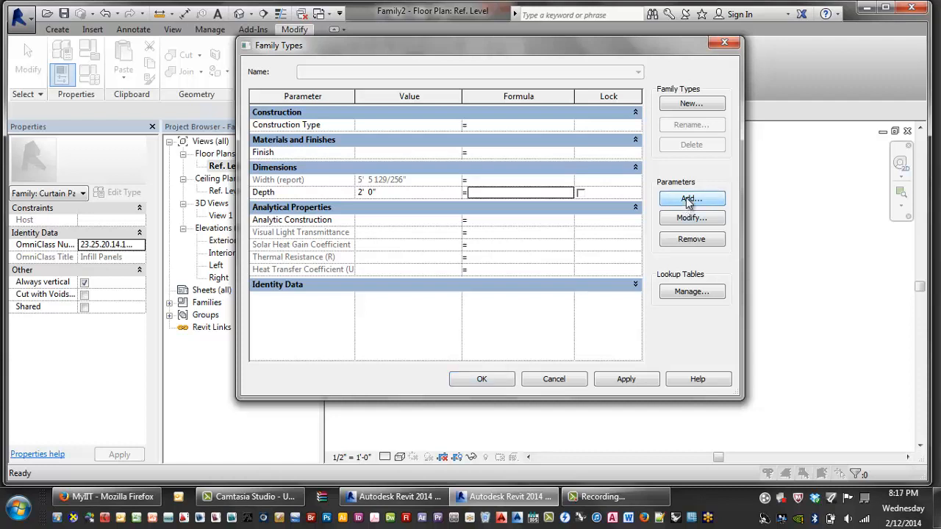
pyautogui.write('Thres')
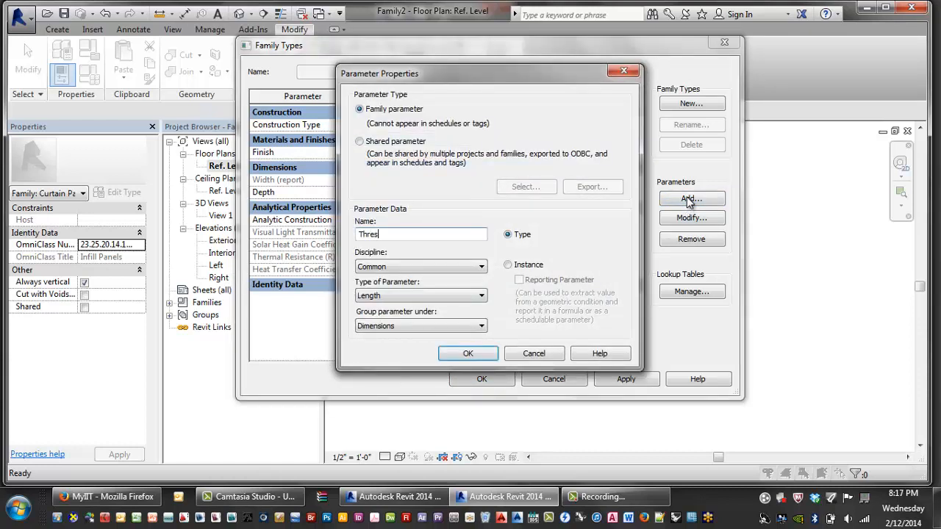
pyautogui.write('hold')
pyautogui.click(471, 353)
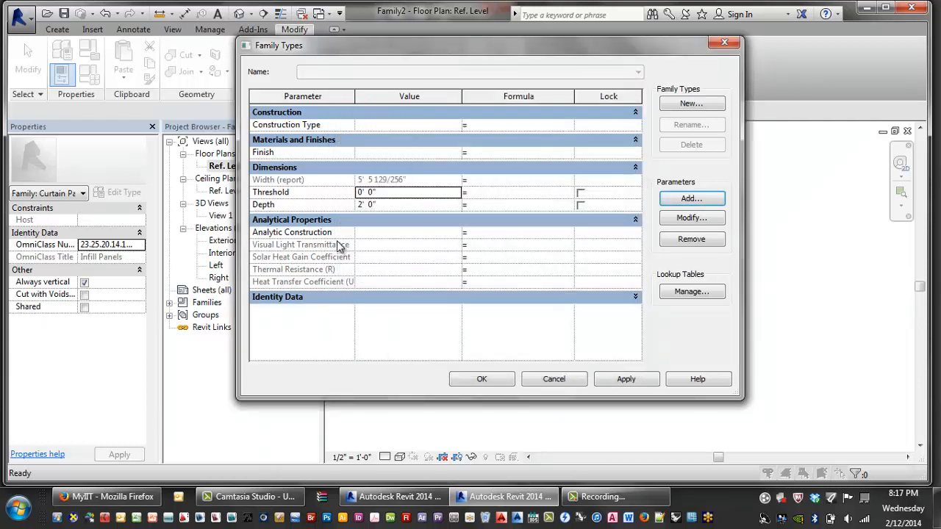
# Step: Delete the Threshold parameter from the family
pyautogui.click(391, 193)
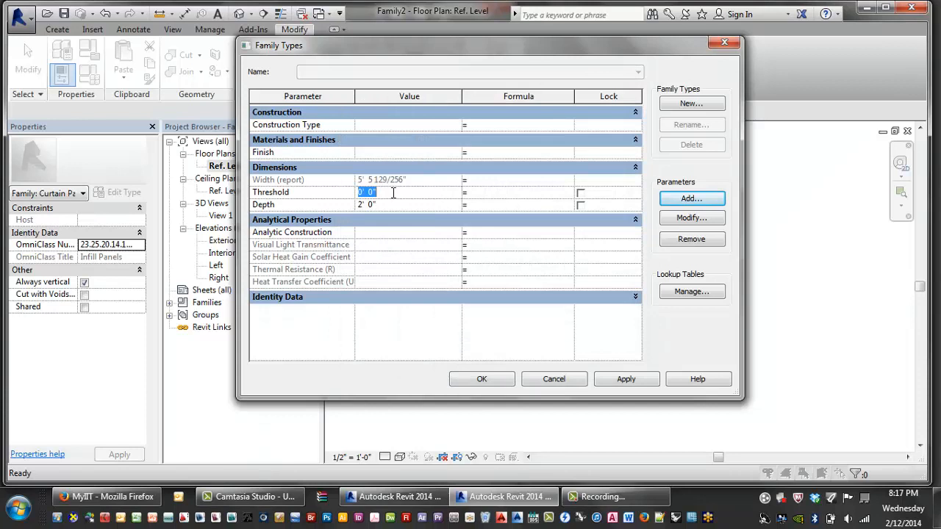
pyautogui.click(311, 184)
pyautogui.click(311, 192)
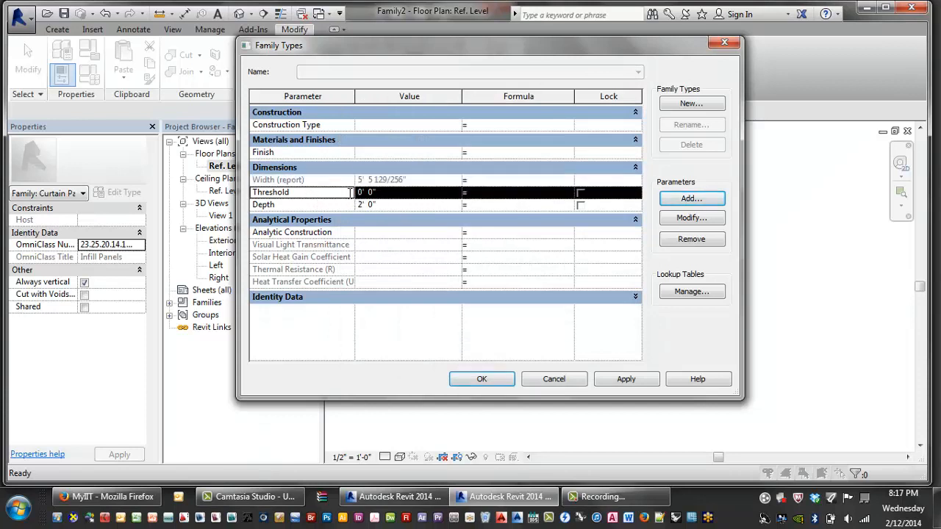
pyautogui.click(691, 242)
pyautogui.click(510, 255)
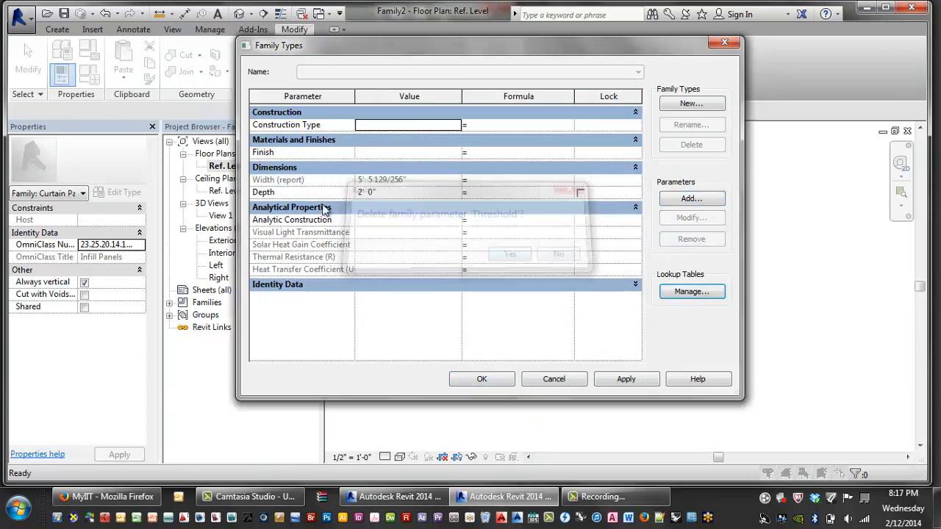
# Step: Add a family type parameter named Threshold of type Number, grouped under Other
pyautogui.click(691, 198)
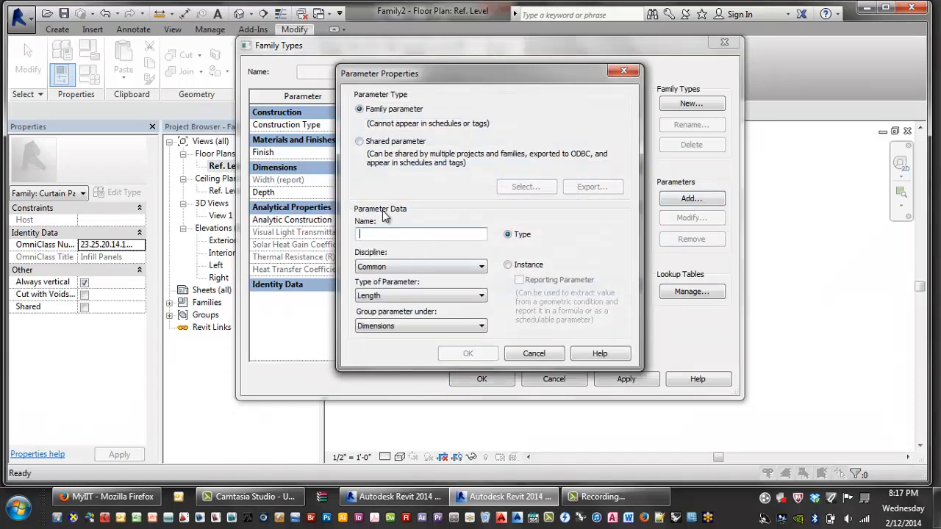
pyautogui.click(401, 295)
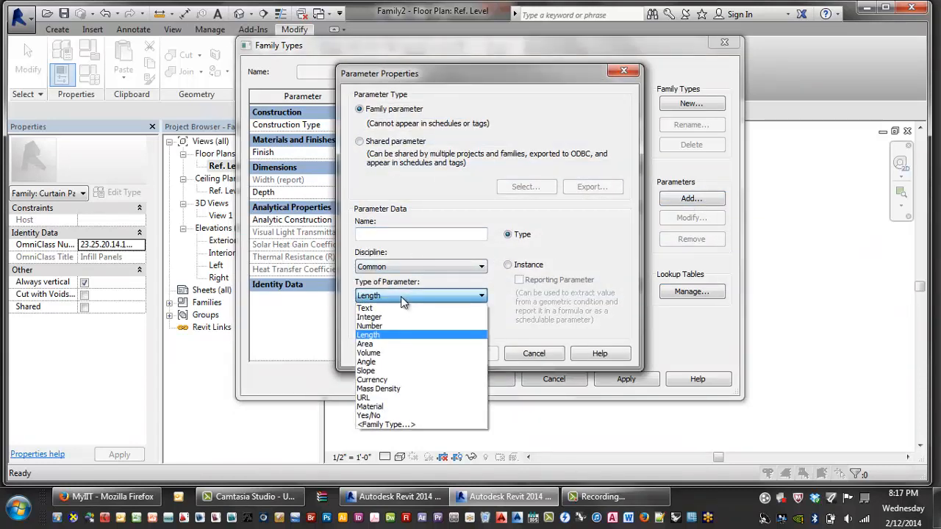
pyautogui.click(376, 327)
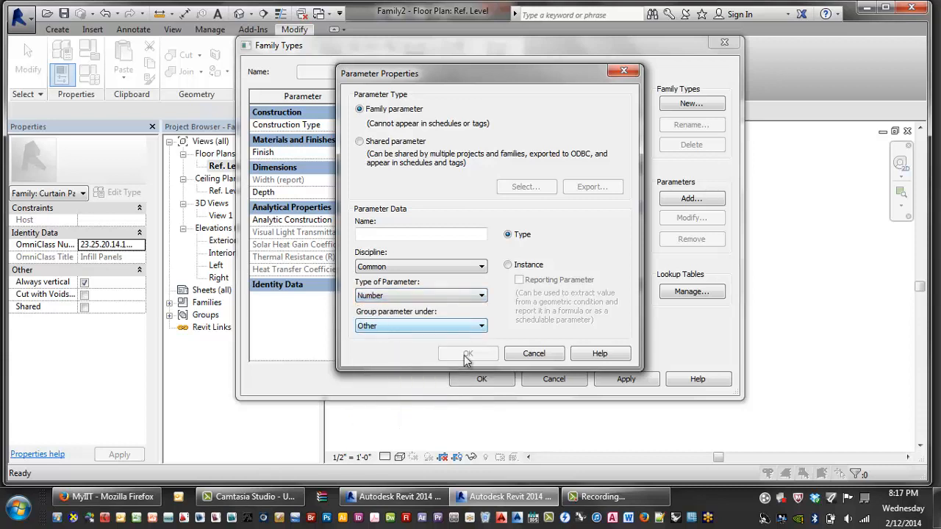
pyautogui.click(402, 234)
pyautogui.write('Threshold')
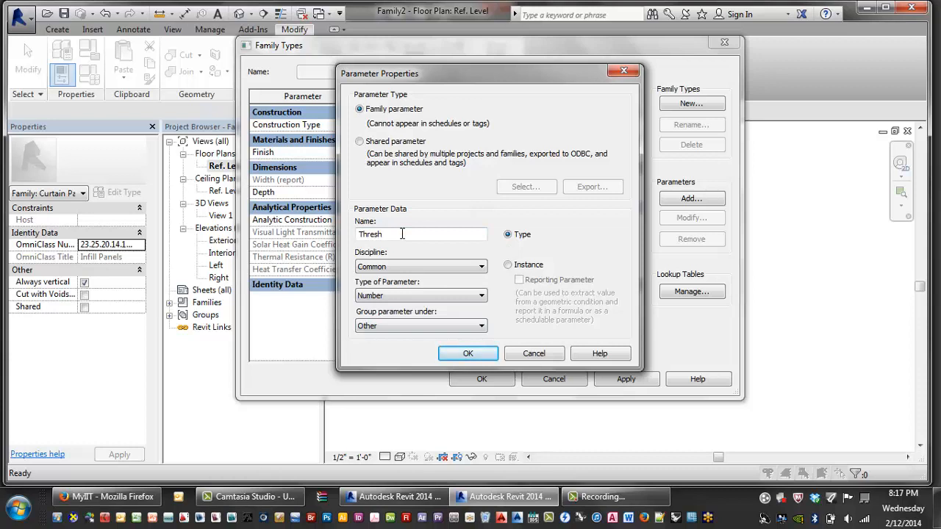
pyautogui.click(468, 353)
# Step: Try to drive the Depth parameter with the formula Width/Threshold
pyautogui.click(390, 299)
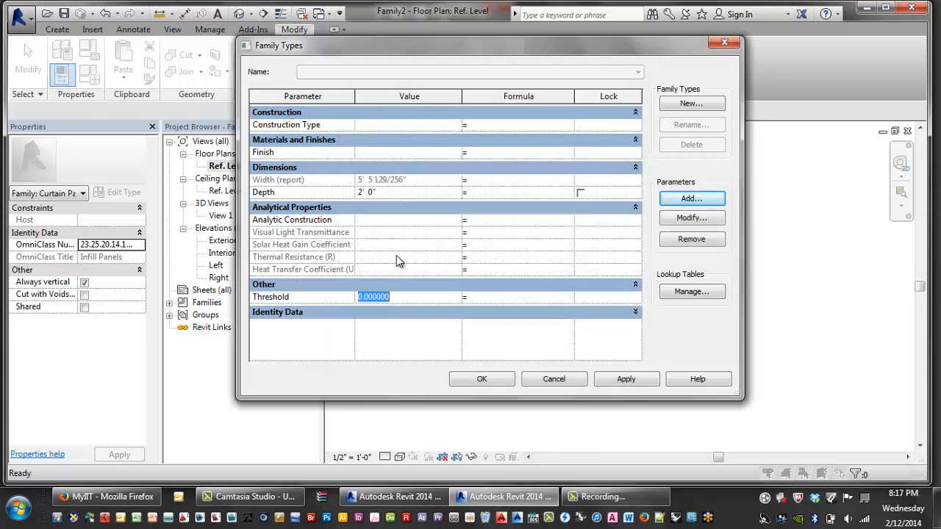
pyautogui.click(489, 193)
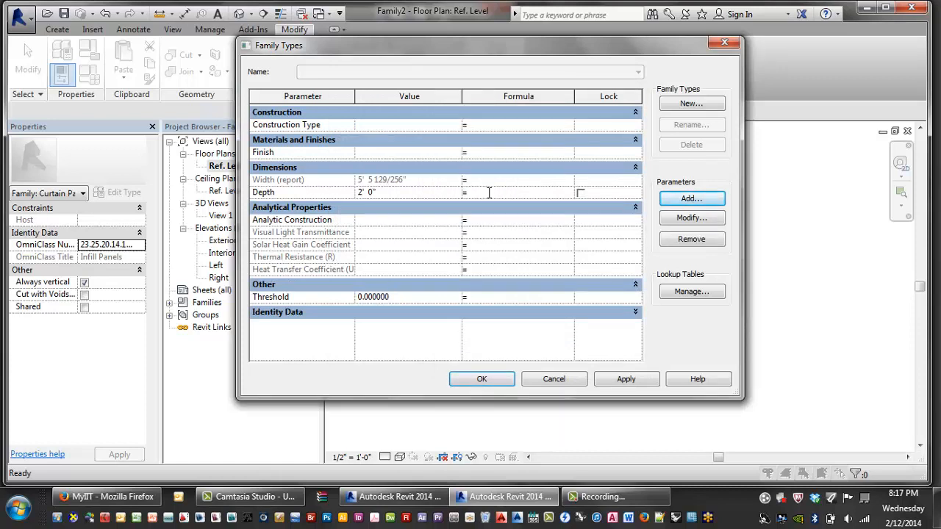
pyautogui.write('Width/threshol')
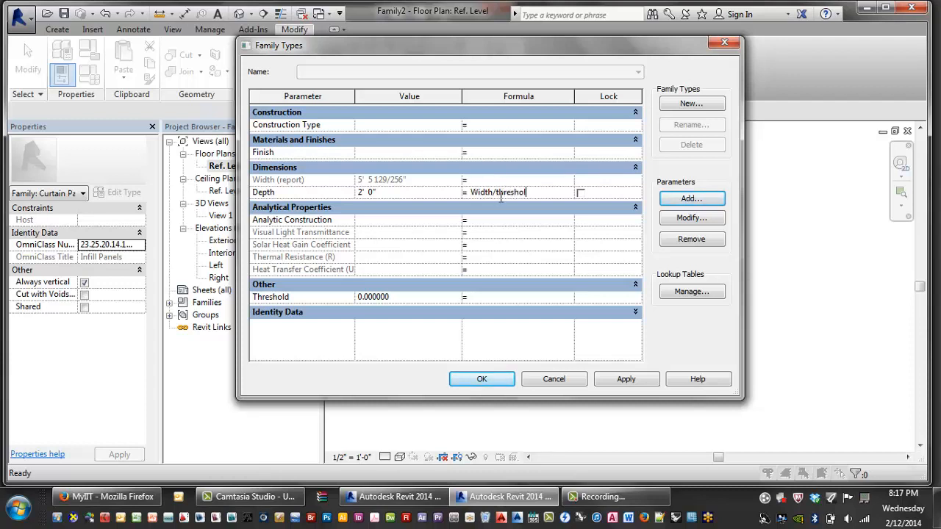
pyautogui.moveTo(496, 195); pyautogui.dragTo(500, 195)
pyautogui.write('T')
pyautogui.click(400, 303)
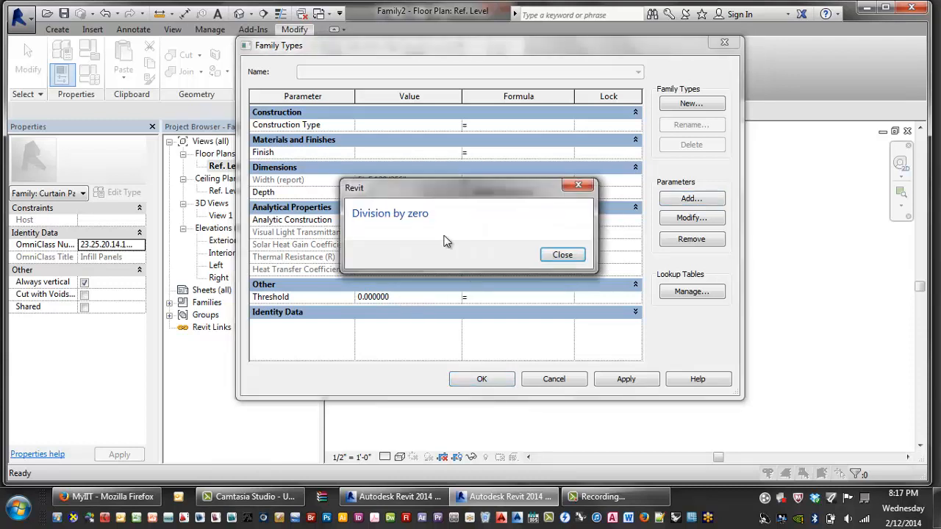
pyautogui.click(561, 255)
# Step: Set Threshold to 3.00 and enter Width/Threshold as the formula for Depth
pyautogui.click(402, 297)
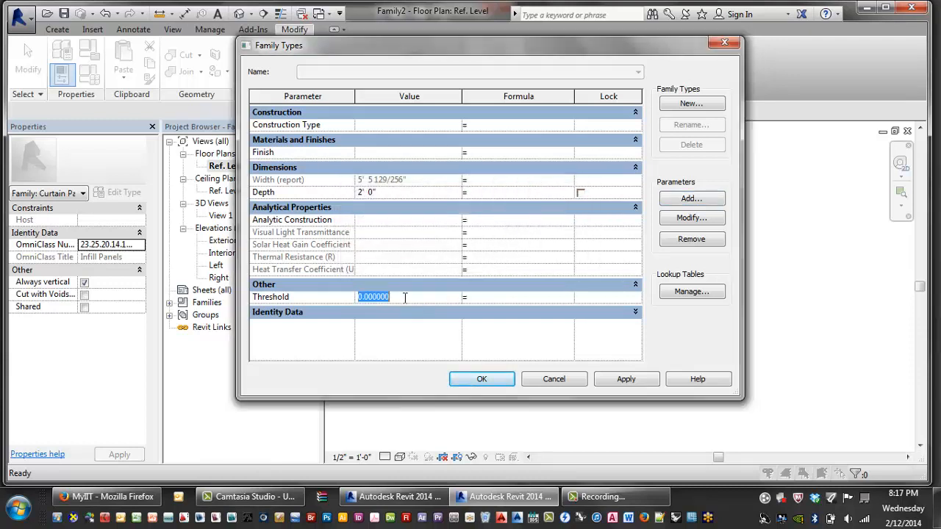
pyautogui.write('3.00')
pyautogui.click(481, 192)
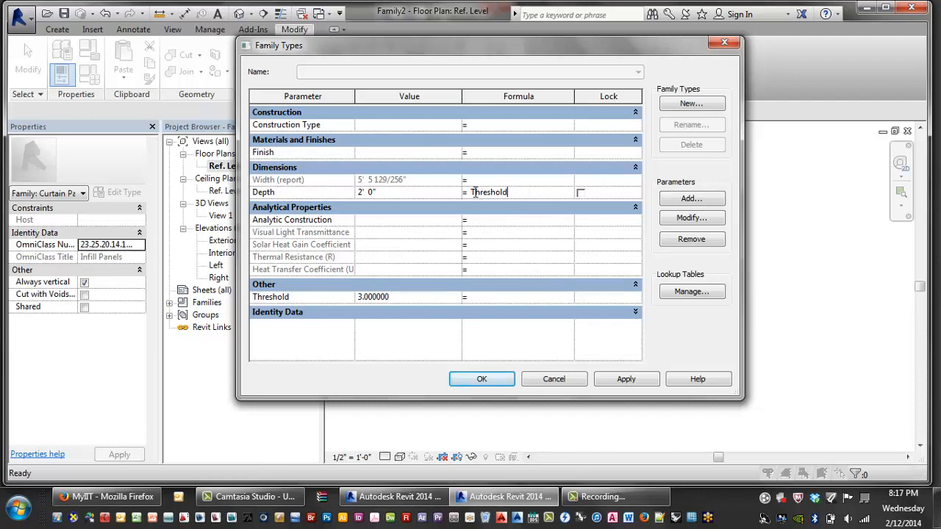
pyautogui.click(472, 192)
pyautogui.write('Width/')
pyautogui.click(614, 380)
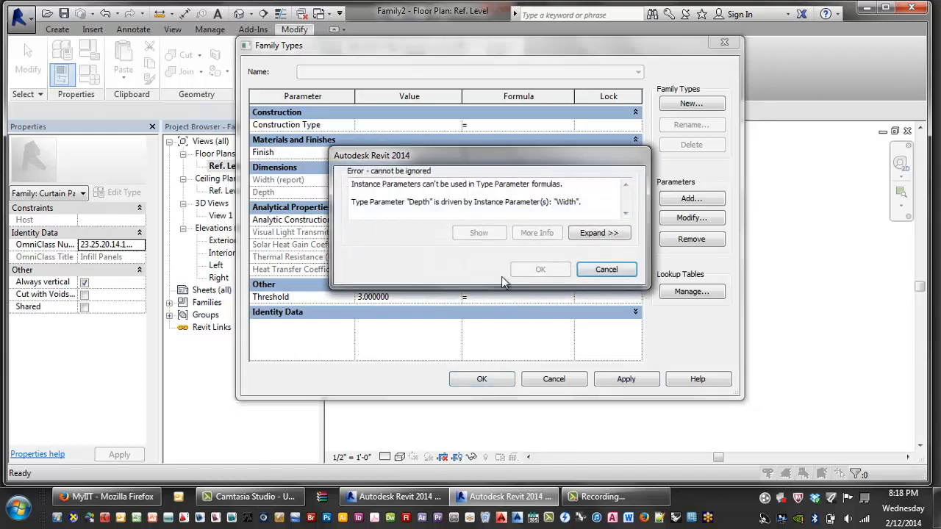
pyautogui.moveTo(450, 158); pyautogui.dragTo(291, 86)
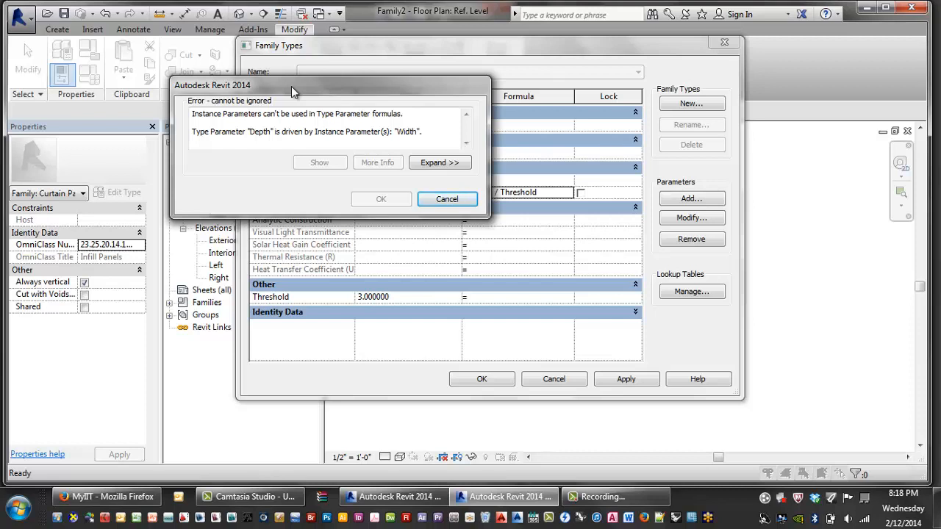
pyautogui.moveTo(291, 86); pyautogui.dragTo(243, 242)
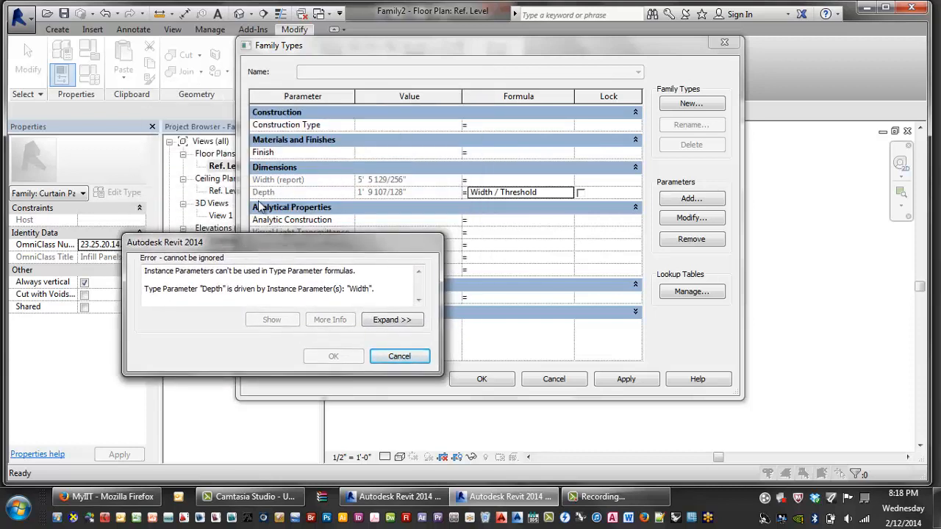
pyautogui.click(399, 356)
# Step: Change the Depth parameter from a type parameter to an instance parameter
pyautogui.click(300, 233)
pyautogui.click(309, 191)
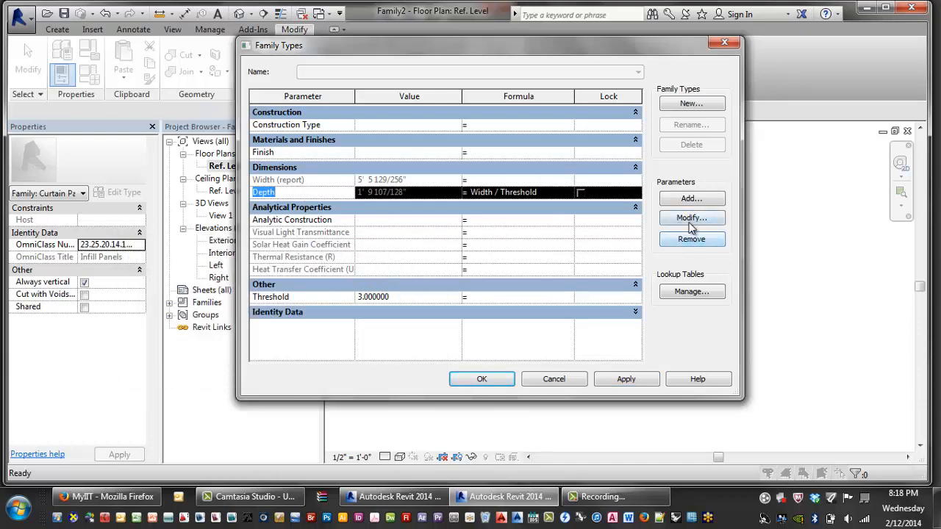
pyautogui.click(692, 219)
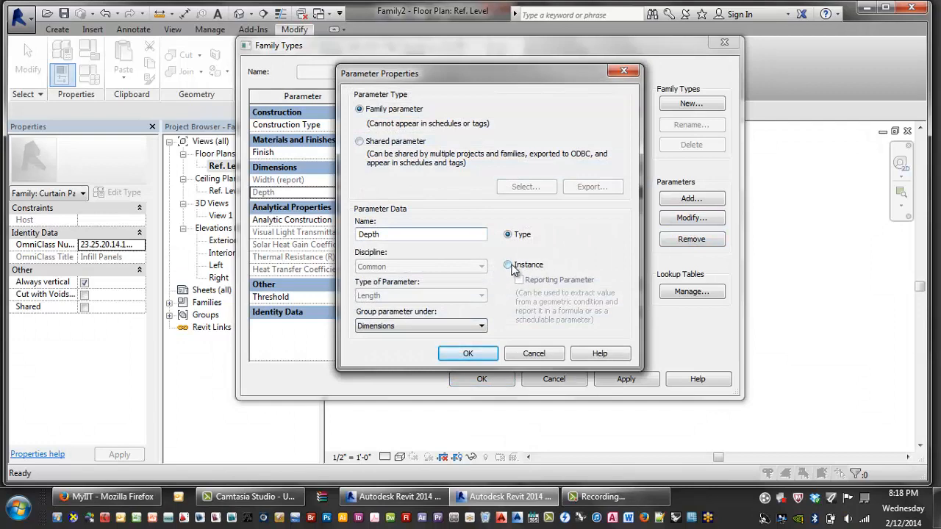
pyautogui.click(508, 266)
pyautogui.click(466, 352)
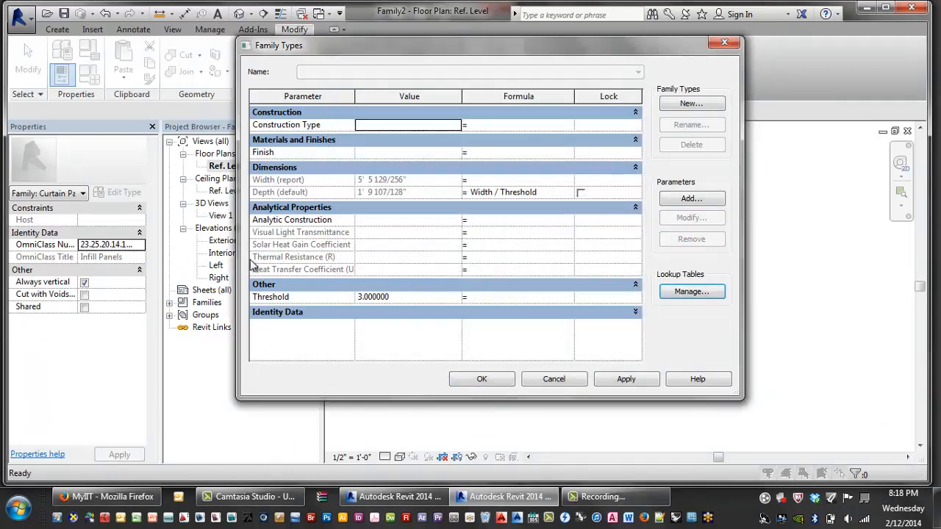
# Step: Check the Threshold parameter's properties, keep it as a type parameter, and apply the family type settings
pyautogui.click(278, 297)
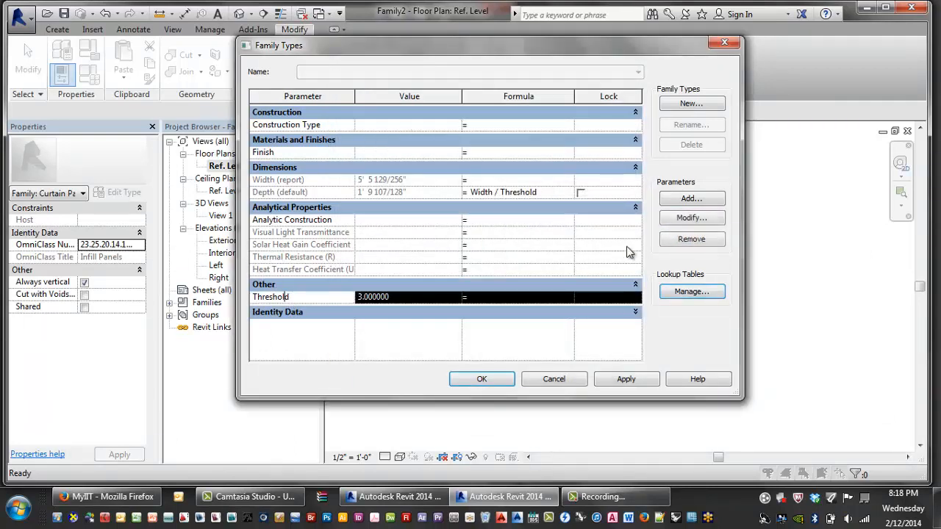
pyautogui.click(691, 218)
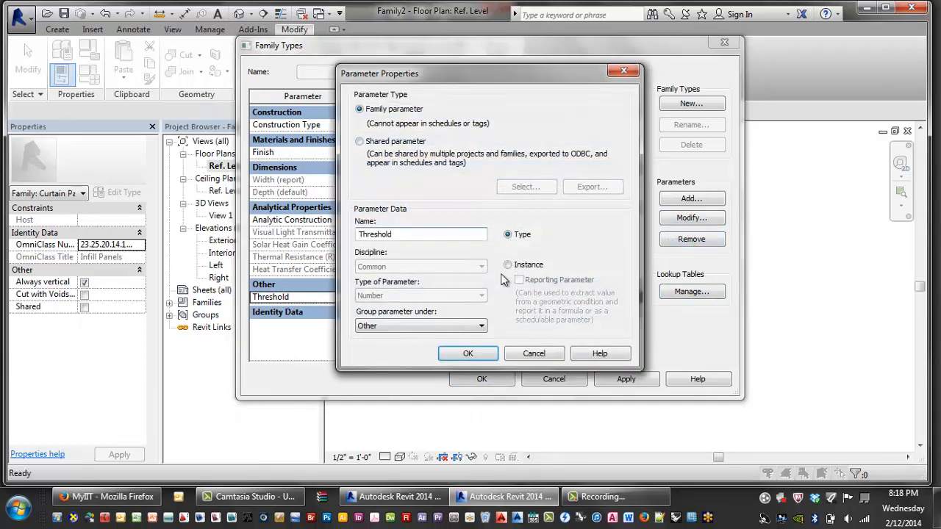
pyautogui.click(508, 264)
pyautogui.click(507, 234)
pyautogui.click(458, 354)
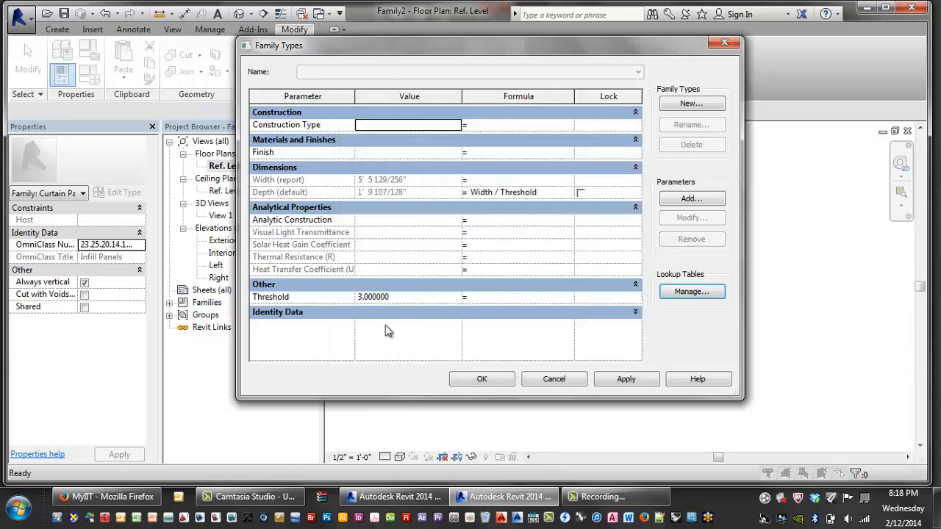
pyautogui.click(626, 380)
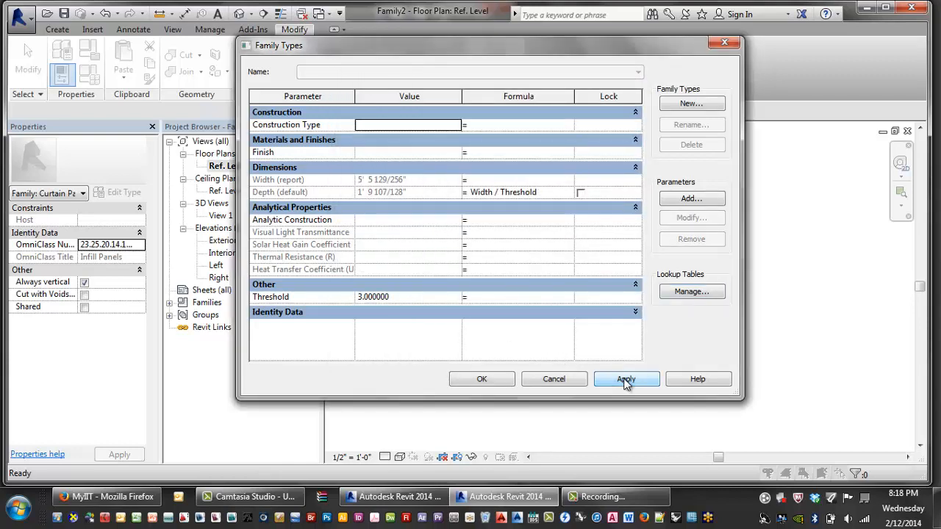
pyautogui.click(476, 380)
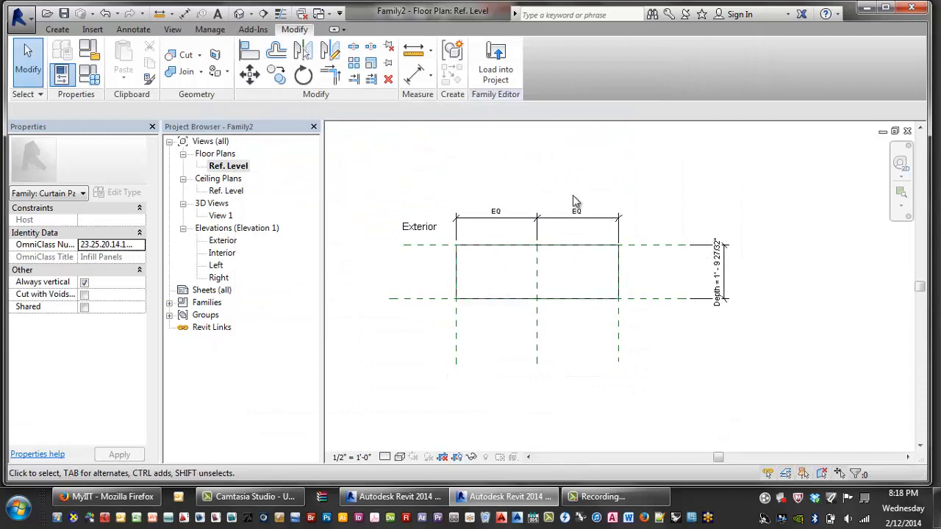
# Step: Set the Threshold parameter to 2.0 in the family types and apply it to the panel
pyautogui.click(89, 74)
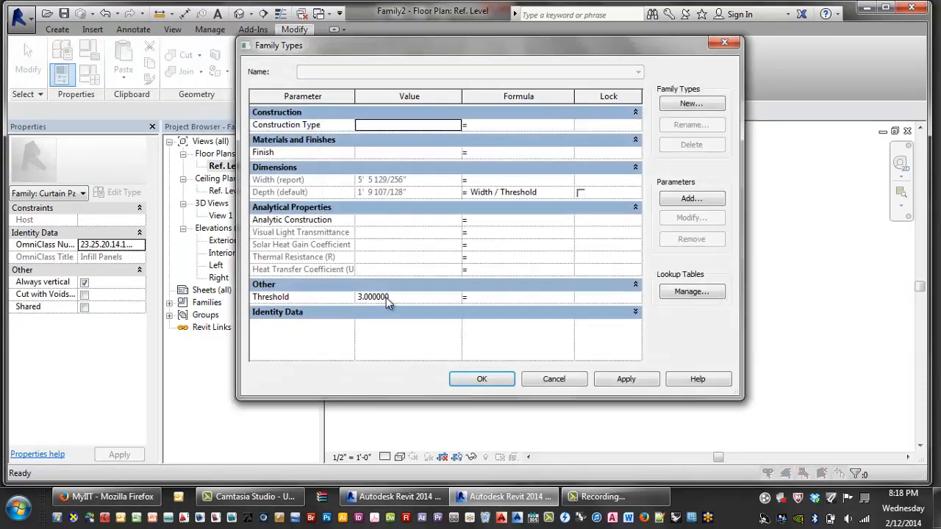
pyautogui.click(416, 296)
pyautogui.moveTo(417, 297); pyautogui.dragTo(198, 270)
pyautogui.write('25')
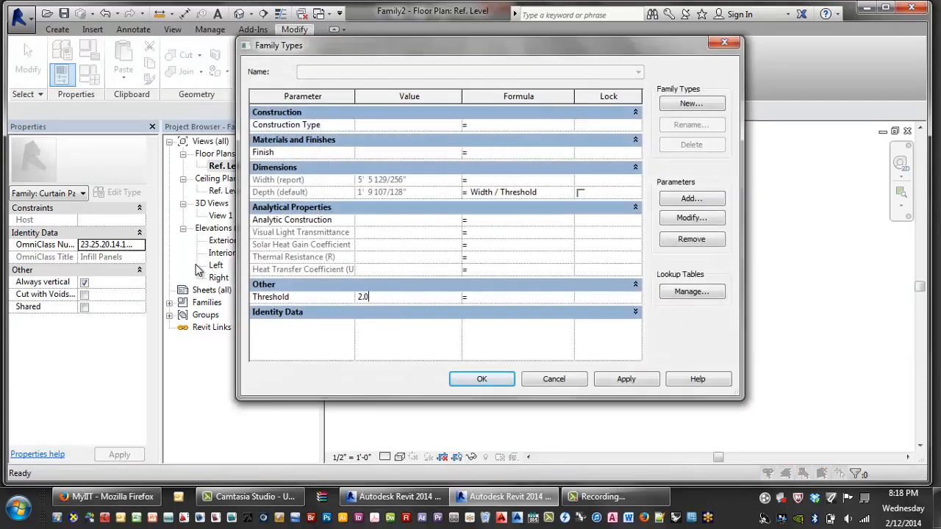
pyautogui.write('.20')
pyautogui.click(626, 378)
pyautogui.click(481, 378)
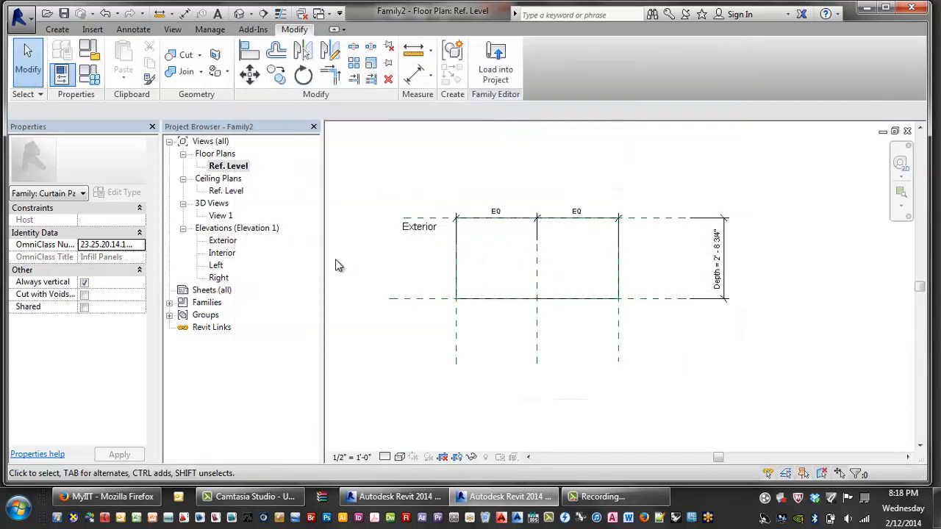
# Step: Save the family in the Class 04 Start Files folder as Tutorial Random Depth Generator
pyautogui.moveTo(335, 265); pyautogui.dragTo(407, 301, button='middle')
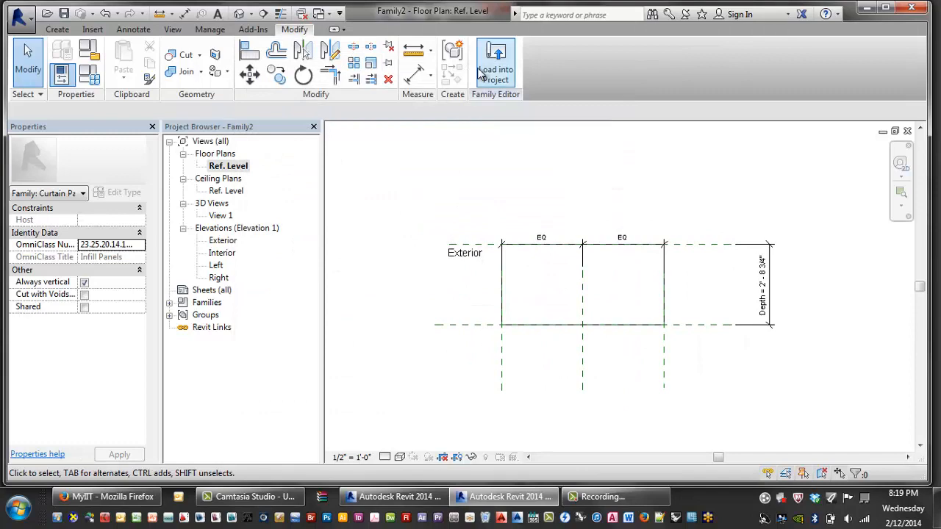
pyautogui.click(18, 15)
pyautogui.moveTo(57, 170)
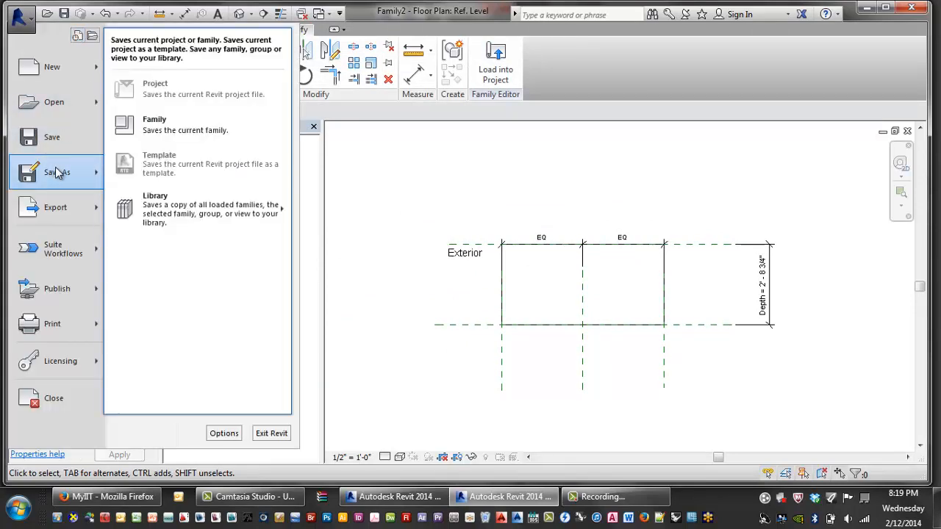
pyautogui.click(185, 128)
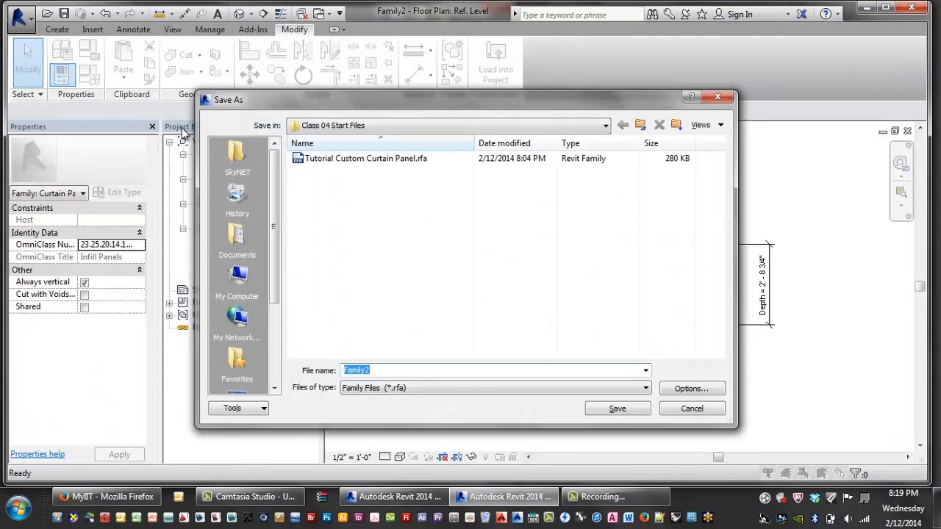
pyautogui.write('Turo')
pyautogui.press('BackSpace')
pyautogui.write('torial Random Depth')
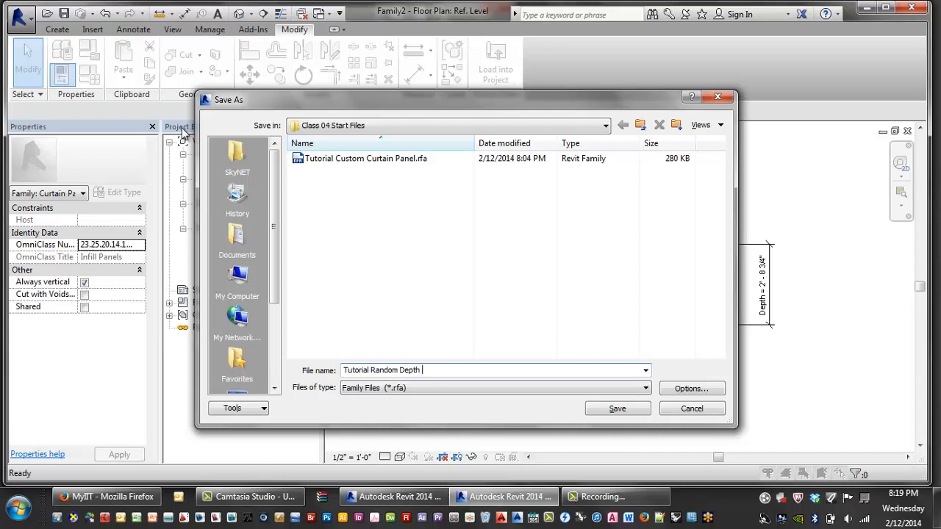
pyautogui.write(' Generator')
pyautogui.press('Return')
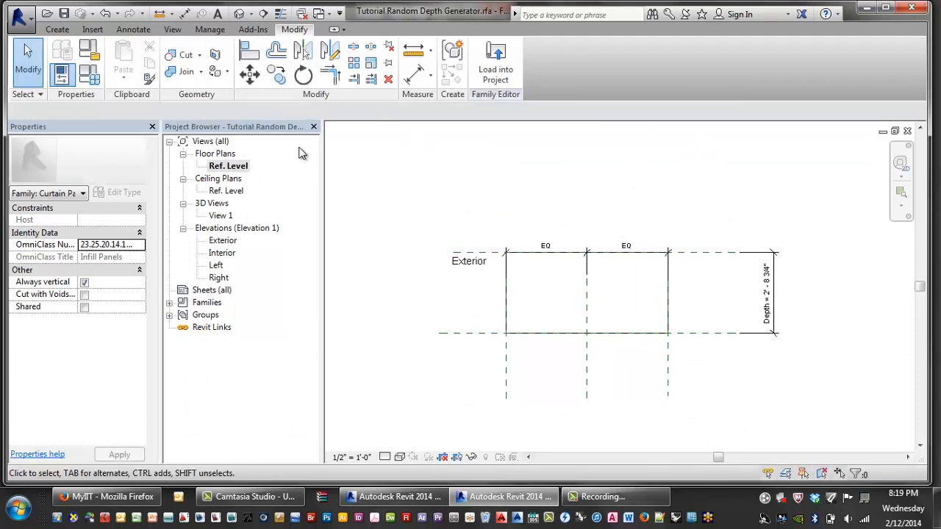
# Step: Load the panel family into the project Class 04 Start File_XREF.rvt
pyautogui.click(495, 63)
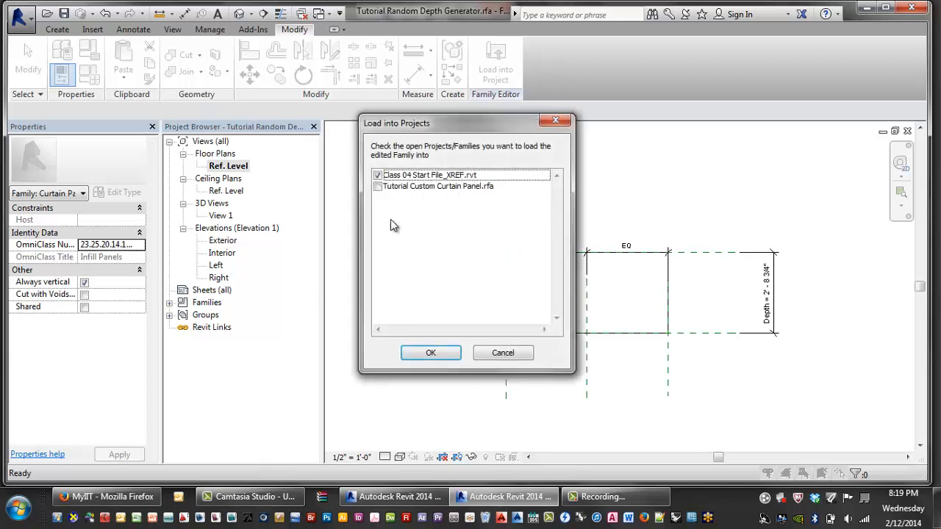
pyautogui.click(430, 353)
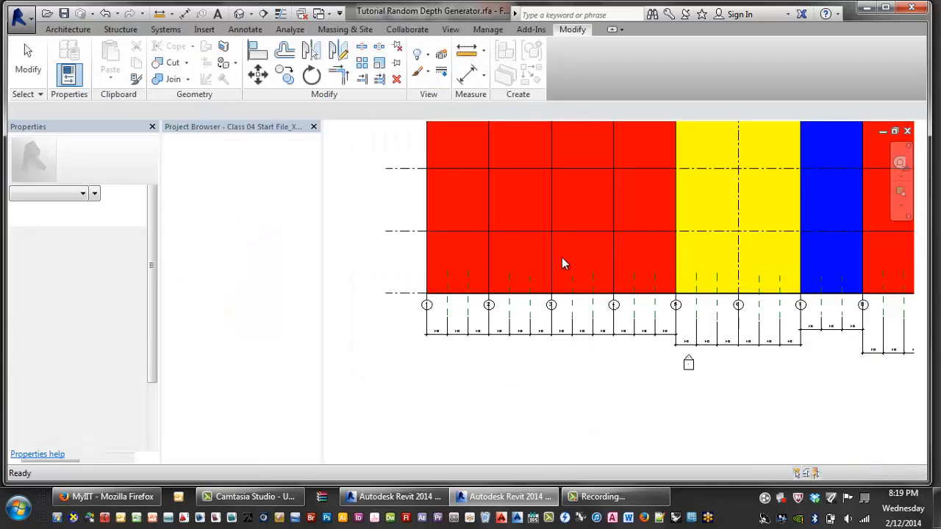
pyautogui.scroll(-5, 557, 278)
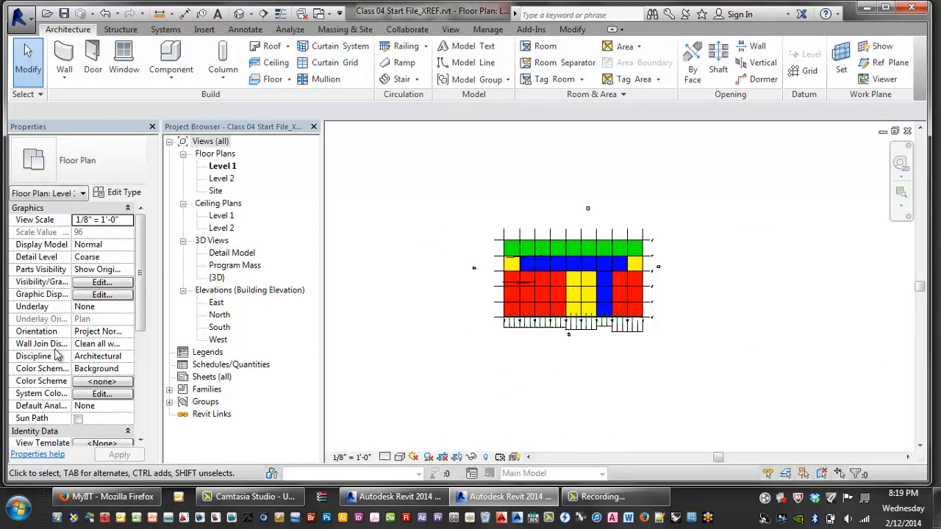
# Step: Look over the project's default 3D view and open the Detail Model 3D view with the curtain walls
pyautogui.doubleClick(217, 277)
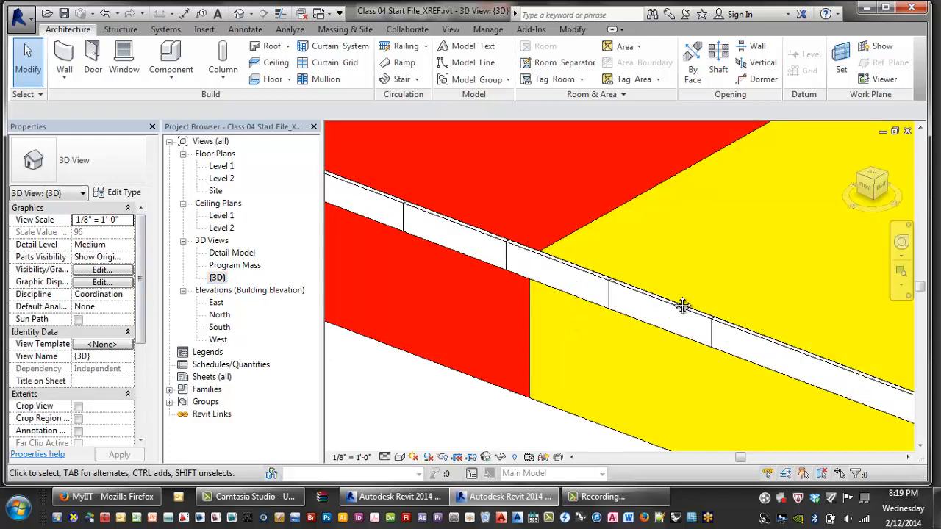
pyautogui.scroll(-6, 521, 232)
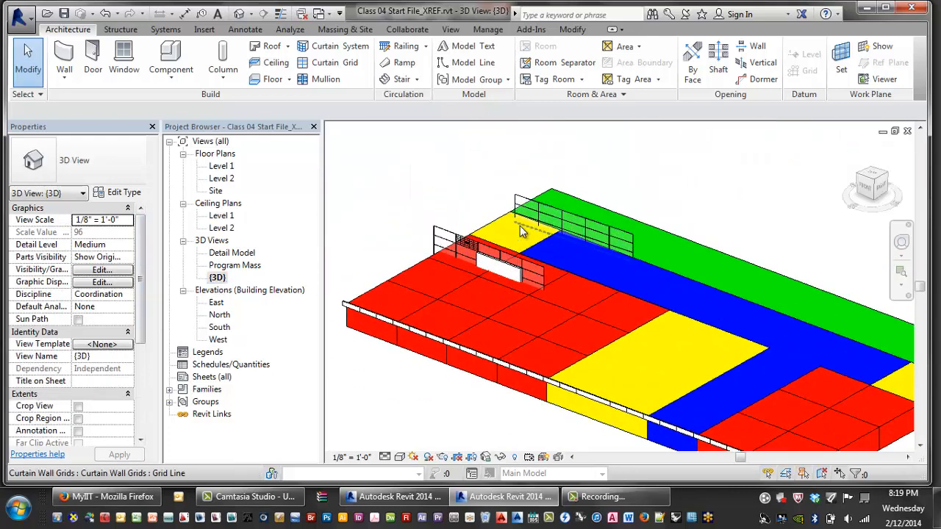
pyautogui.scroll(2, 520, 233)
pyautogui.doubleClick(232, 253)
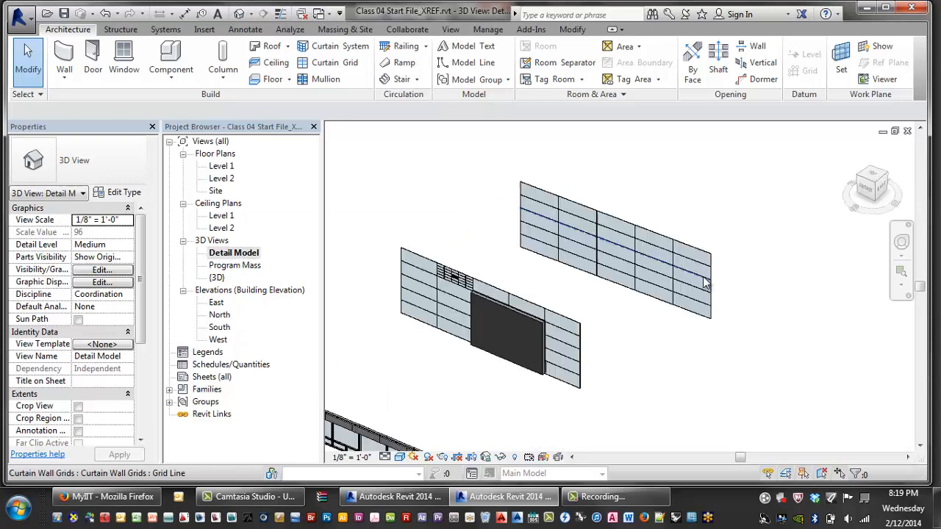
# Step: Set the Random curtain wall type's Curtain Panel to Tutorial Random Depth Generator and apply it to the wall
pyautogui.click(636, 298)
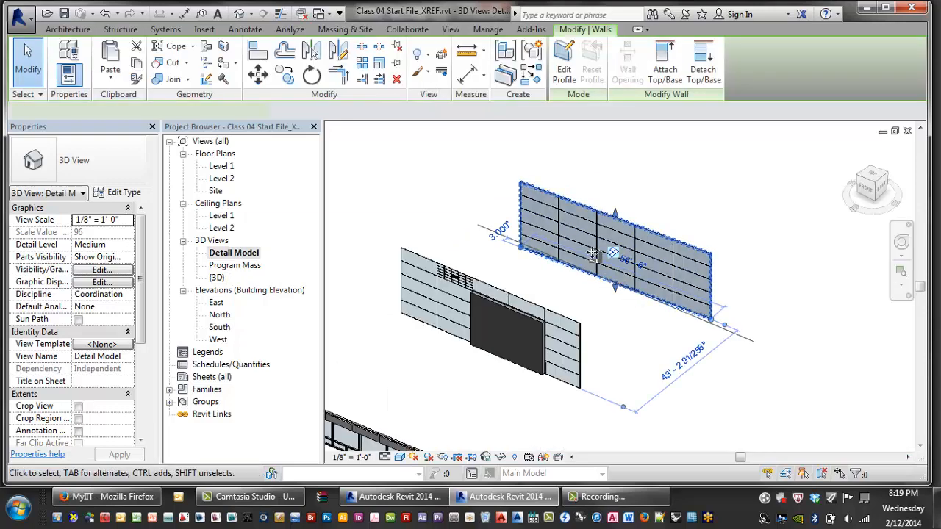
pyautogui.scroll(2, 486, 217)
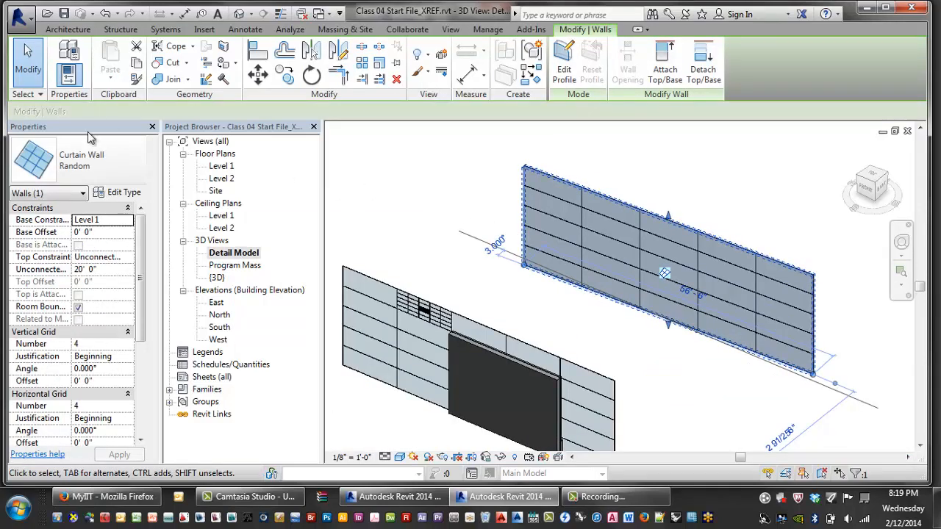
pyautogui.click(114, 192)
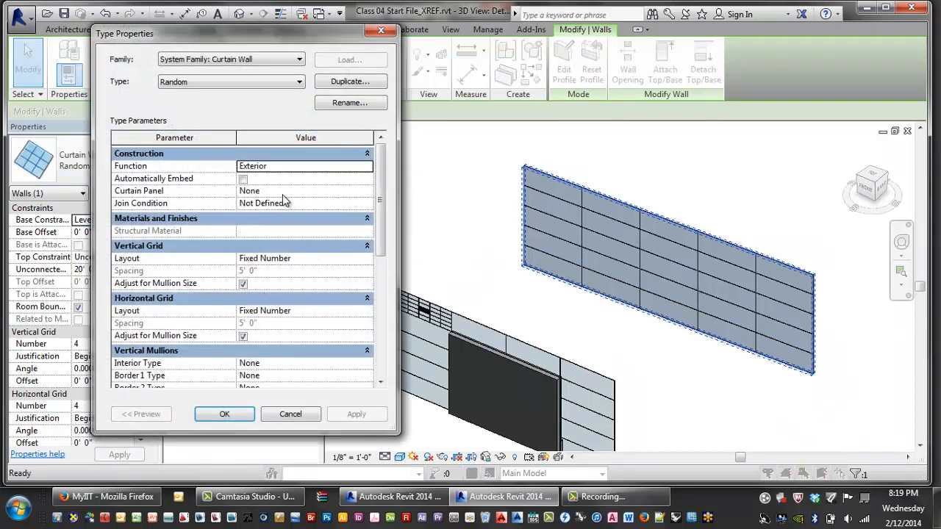
pyautogui.click(294, 190)
pyautogui.click(367, 191)
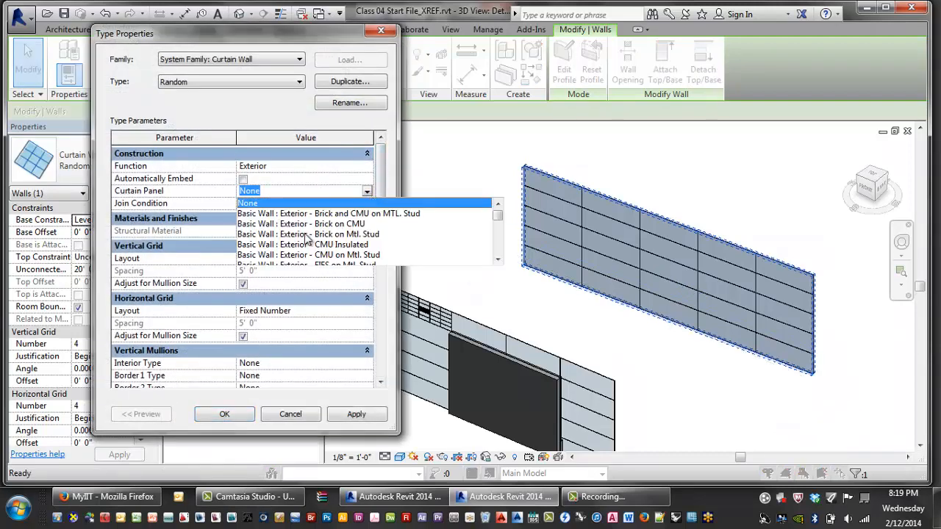
pyautogui.scroll(-5, 255, 242)
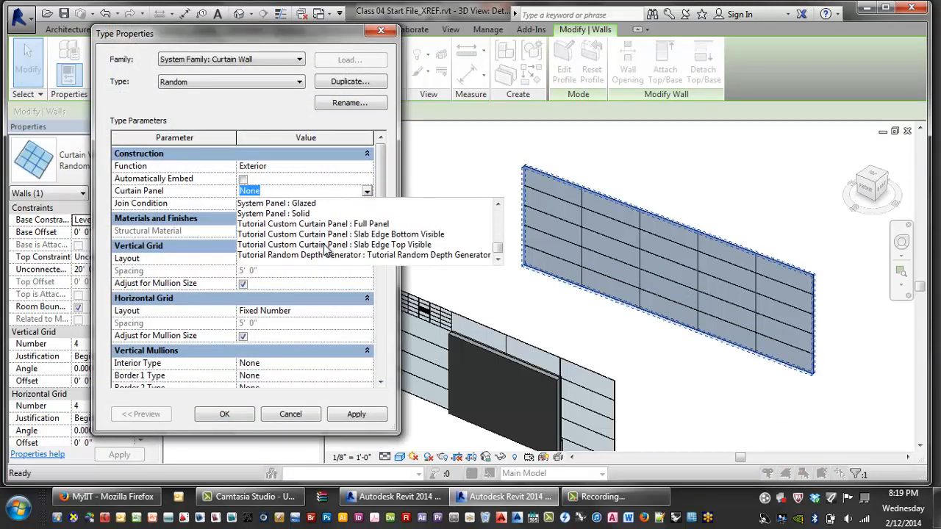
pyautogui.click(350, 255)
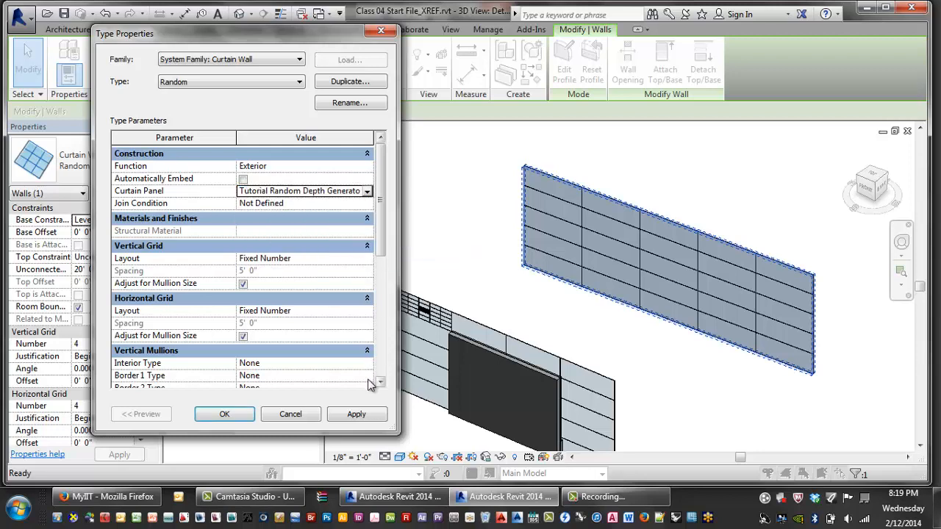
pyautogui.click(356, 414)
pyautogui.click(226, 415)
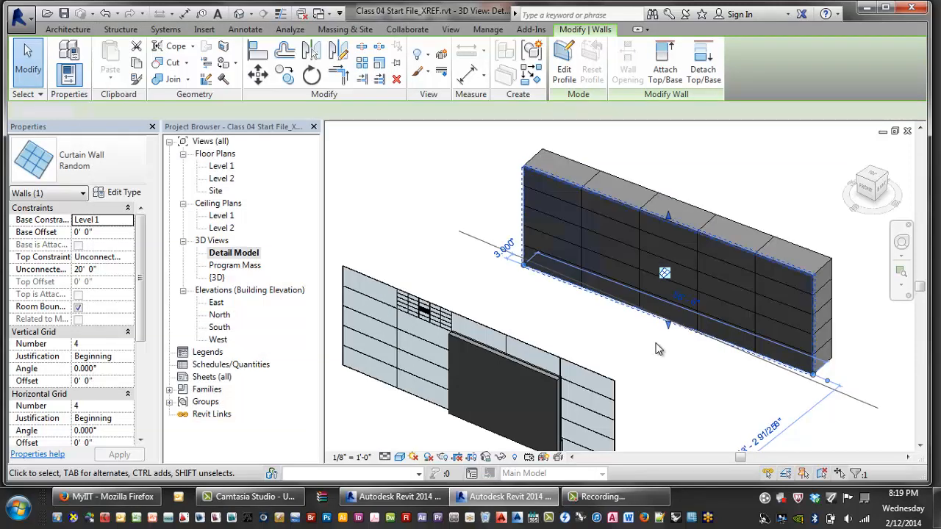
pyautogui.press('Escape')
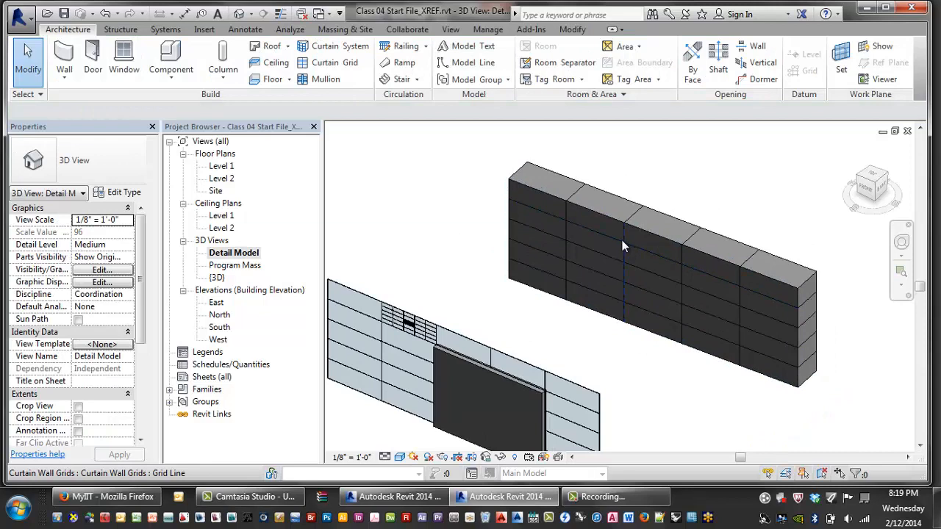
pyautogui.click(621, 234)
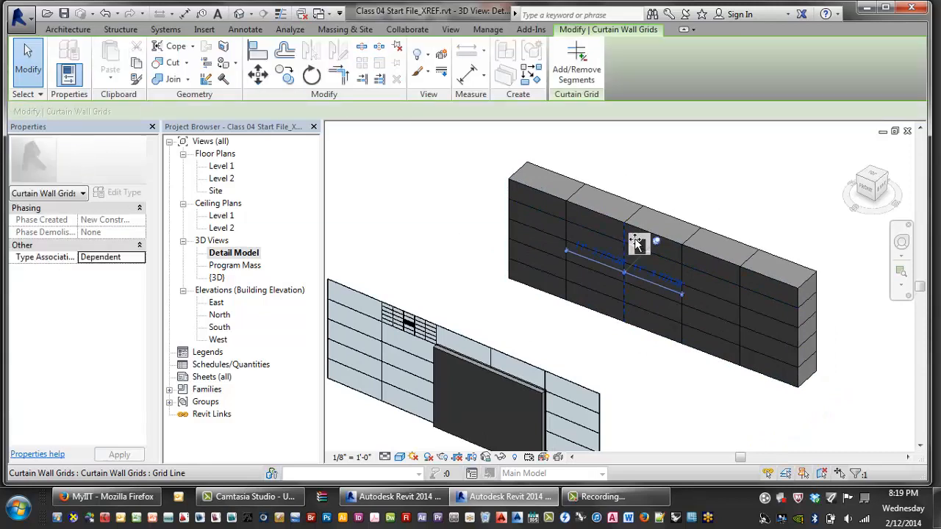
pyautogui.scroll(-1, 757, 204)
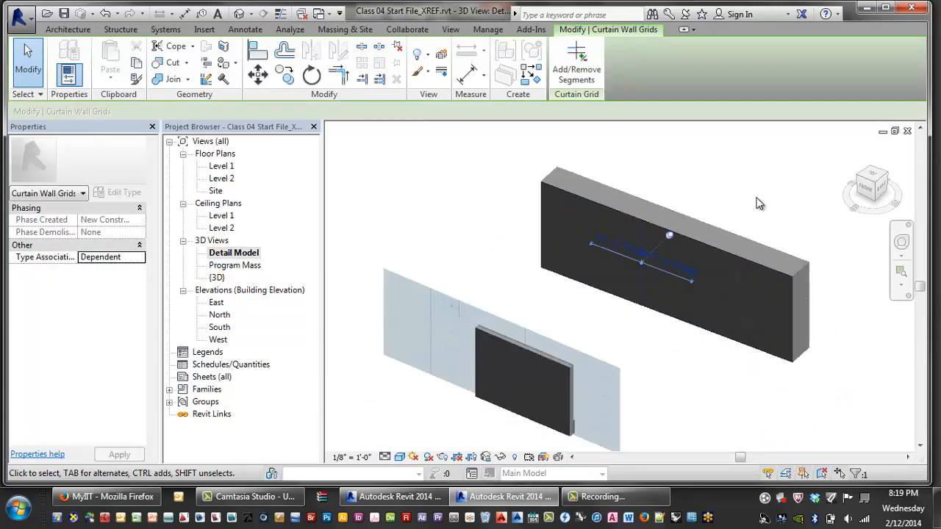
pyautogui.press('Escape')
# Step: Select the whole Random wall, filter the selection down to Curtain Wall Grids only, and unpin those grid lines
pyautogui.moveTo(824, 364); pyautogui.dragTo(547, 133)
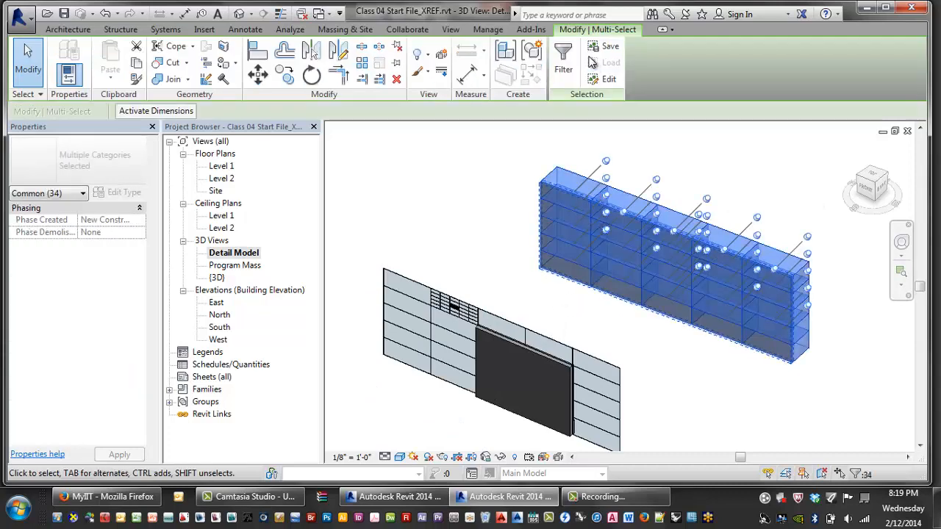
pyautogui.click(563, 66)
pyautogui.click(343, 183)
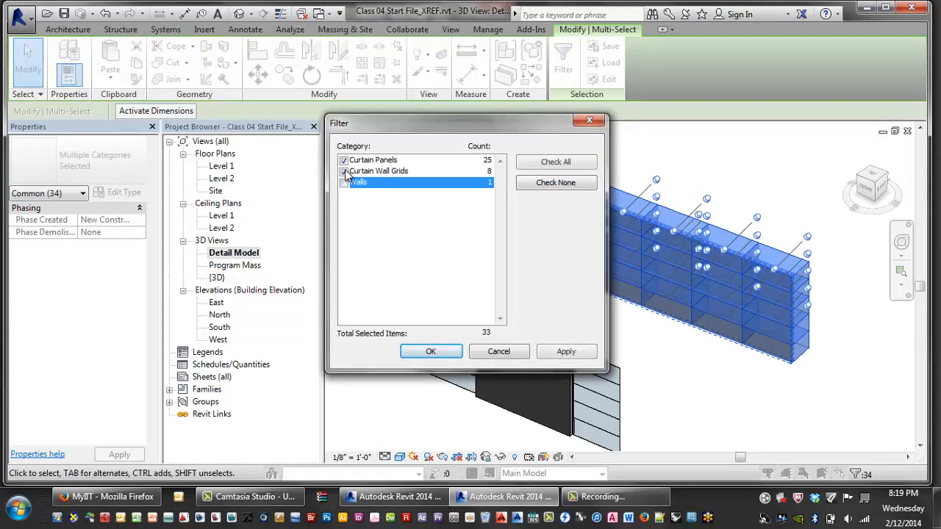
pyautogui.click(344, 160)
pyautogui.click(566, 353)
pyautogui.click(434, 351)
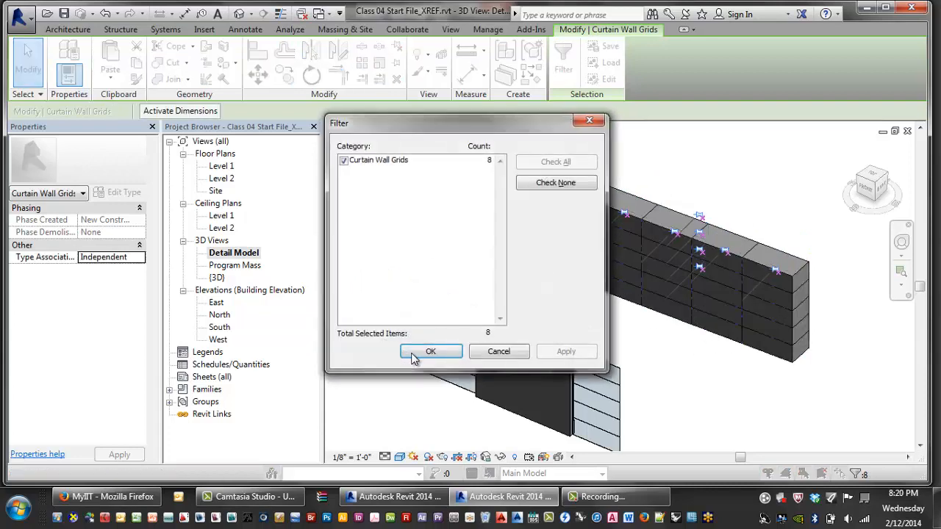
pyautogui.click(430, 352)
pyautogui.click(631, 337)
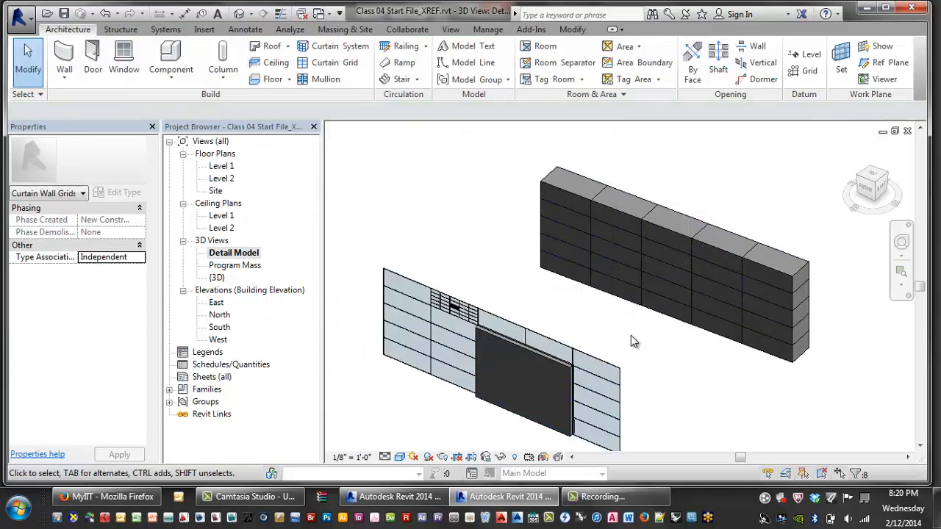
# Step: Shift the second vertical grid line from the left along the wall to widen the second panel column and narrow the third
pyautogui.click(641, 265)
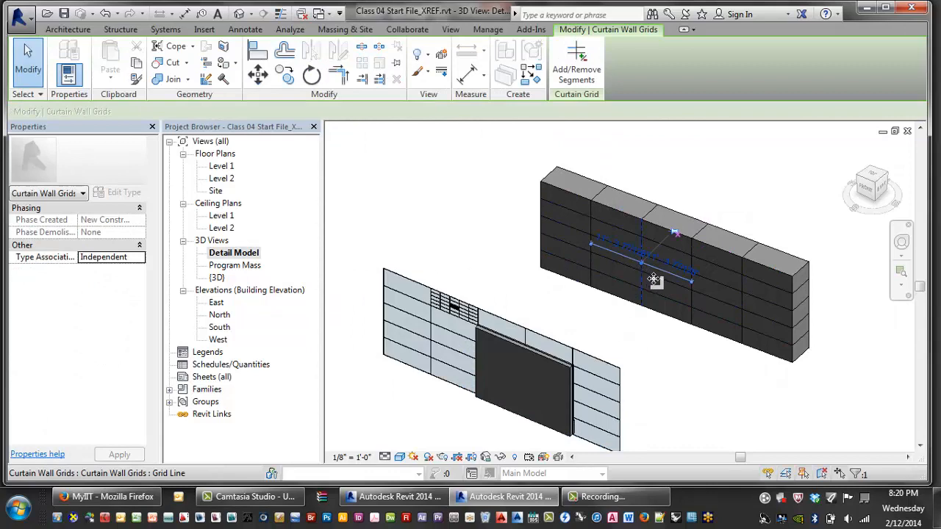
pyautogui.moveTo(653, 280); pyautogui.dragTo(656, 282)
pyautogui.click(643, 316)
pyautogui.moveTo(643, 316); pyautogui.dragTo(623, 324, button='middle')
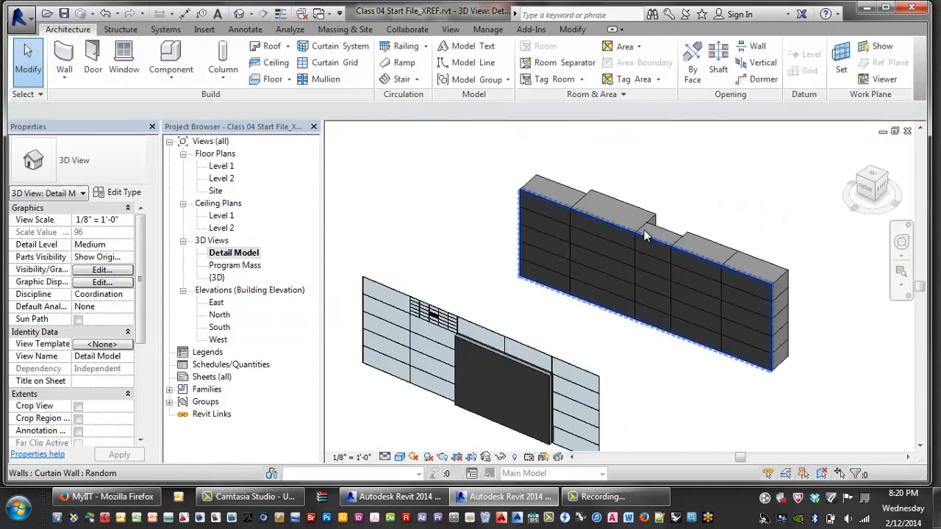
# Step: Move the rightmost vertical grid line closer to the wall's right end so its two neighbouring panel columns differ in width
pyautogui.click(739, 298)
pyautogui.click(702, 287)
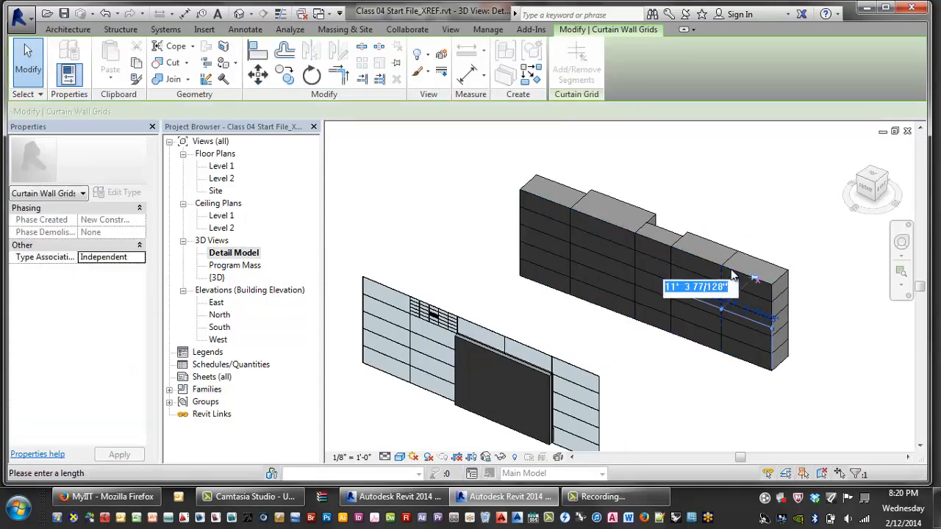
pyautogui.scroll(5, 732, 275)
pyautogui.keyDown('shift'); pyautogui.moveTo(765, 254); pyautogui.dragTo(475, 213, button='middle'); pyautogui.keyUp('shift')
pyautogui.scroll(1, 692, 241)
pyautogui.click(728, 389)
pyautogui.click(518, 308)
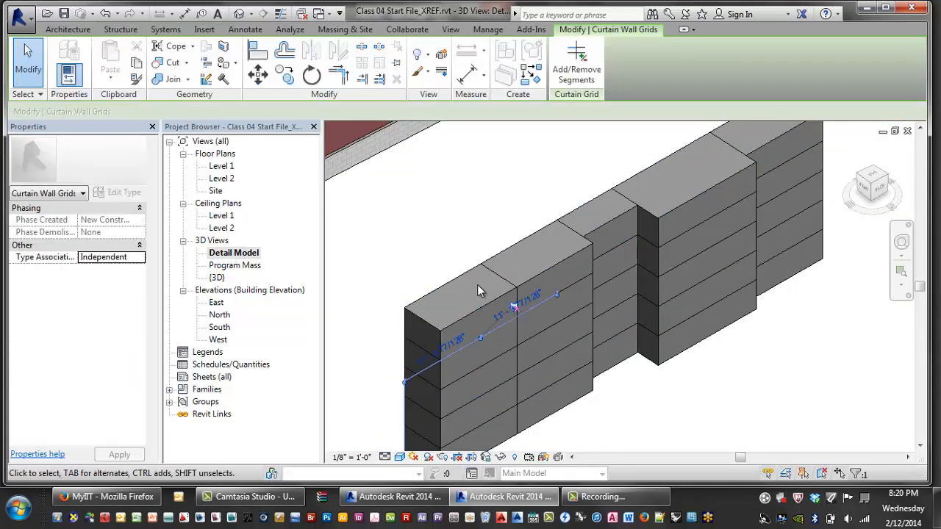
pyautogui.moveTo(478, 290)
pyautogui.keyDown('shift'); pyautogui.mouseDown(button='middle')
pyautogui.moveTo(563, 311)
pyautogui.moveTo(625, 289)
pyautogui.moveTo(485, 283)
pyautogui.mouseUp(button='middle'); pyautogui.keyUp('shift')
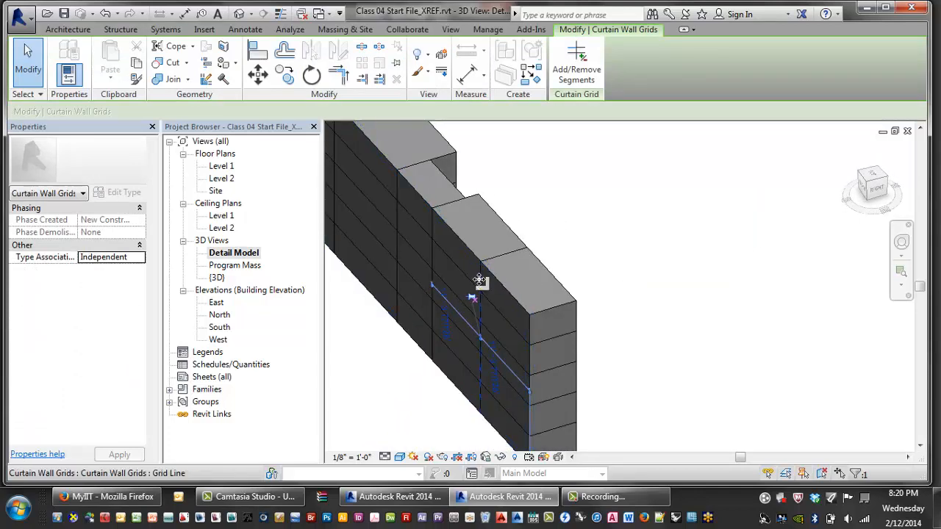
pyautogui.moveTo(480, 281); pyautogui.dragTo(495, 294)
pyautogui.click(664, 268)
pyautogui.keyDown('shift'); pyautogui.moveTo(664, 269); pyautogui.dragTo(669, 351, button='middle'); pyautogui.keyUp('shift')
pyautogui.scroll(2, 669, 351)
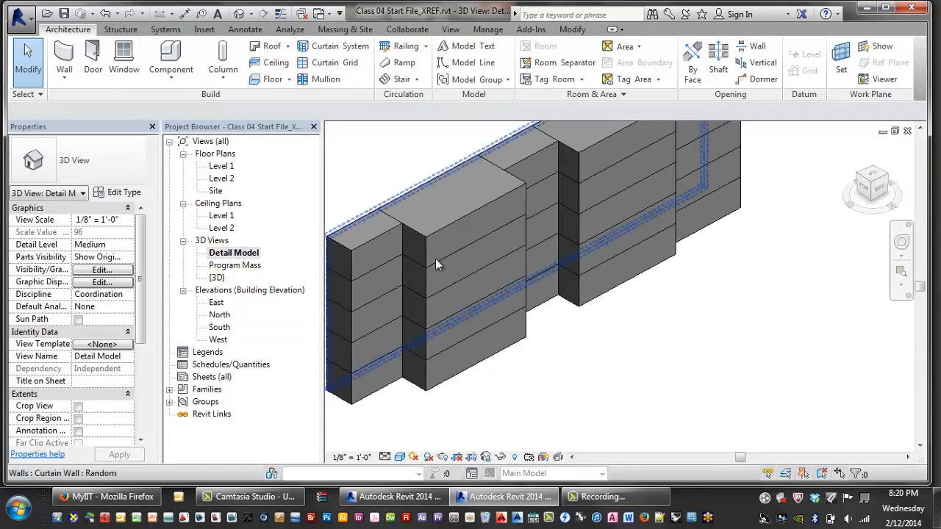
# Step: Examine how the panel depths vary across the Random wall, viewing it from the back and then the front
pyautogui.click(401, 270)
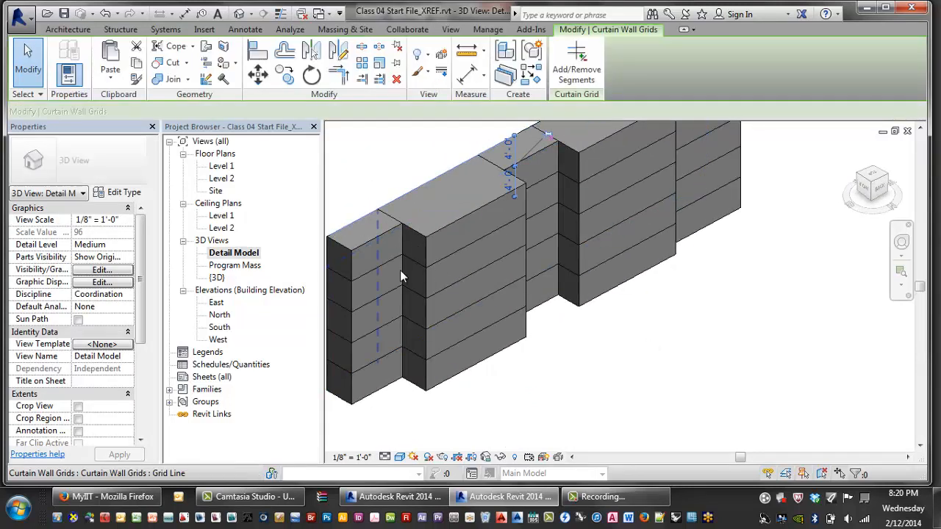
pyautogui.click(403, 270)
pyautogui.scroll(-2, 531, 272)
pyautogui.click(594, 299)
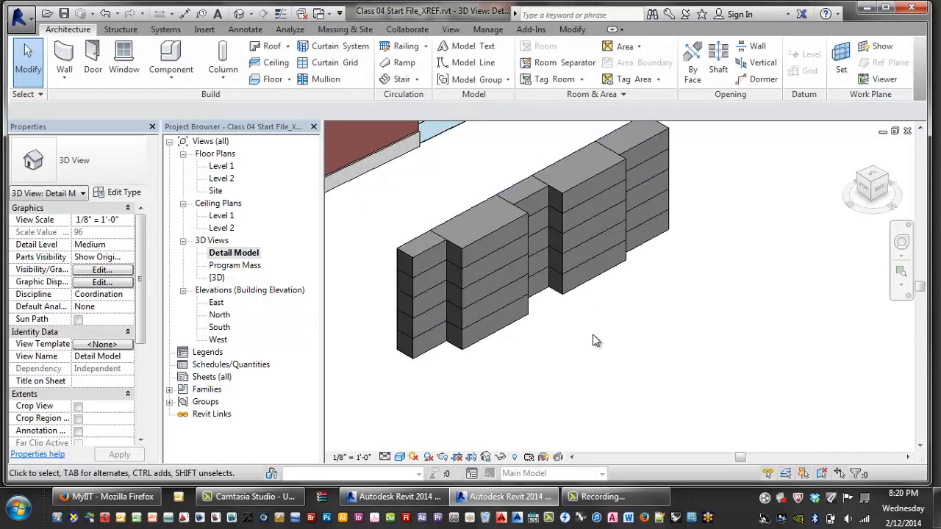
pyautogui.moveTo(591, 333); pyautogui.dragTo(592, 339, button='middle')
pyautogui.keyDown('shift'); pyautogui.moveTo(497, 300); pyautogui.dragTo(760, 316, button='middle'); pyautogui.keyUp('shift')
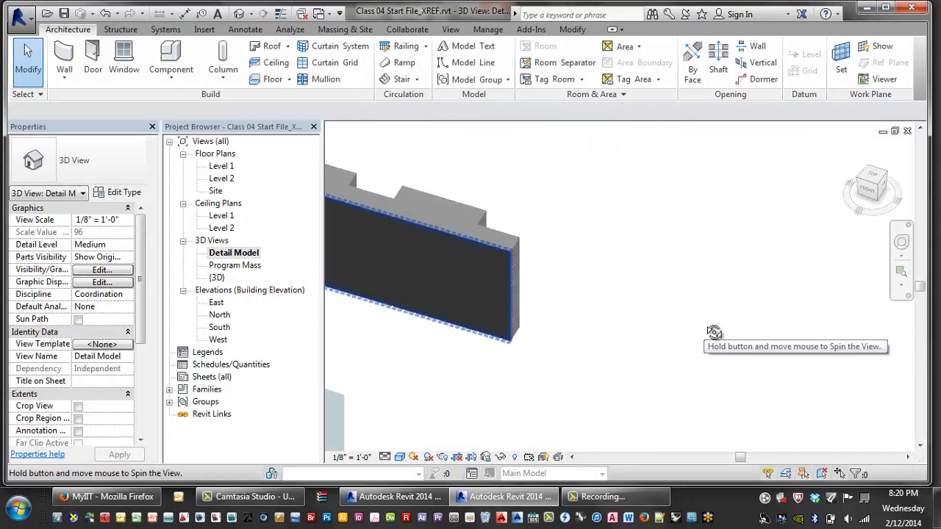
pyautogui.moveTo(662, 309); pyautogui.dragTo(880, 285, button='middle')
pyautogui.keyDown('shift'); pyautogui.moveTo(493, 236); pyautogui.dragTo(532, 216, button='middle'); pyautogui.keyUp('shift')
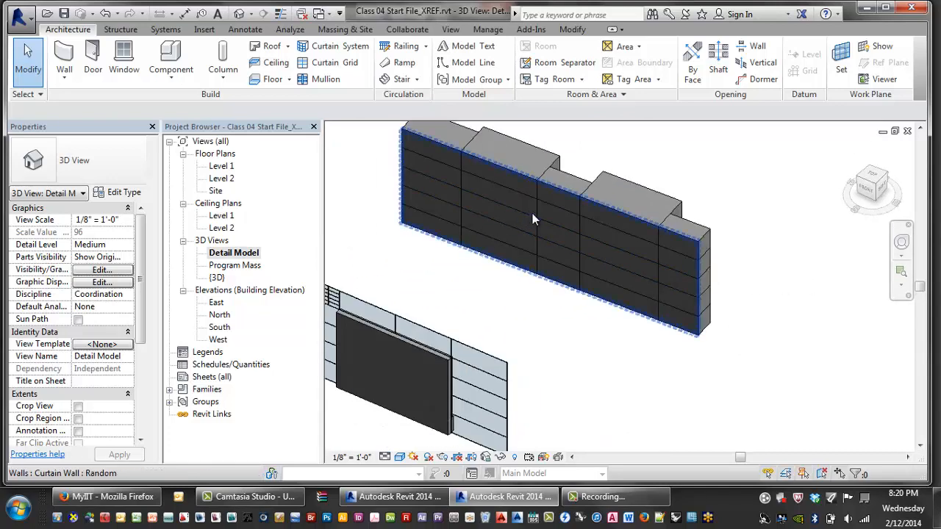
# Step: Remove the second-row segment of the second vertical grid line from the left to merge the panels beside it
pyautogui.click(537, 204)
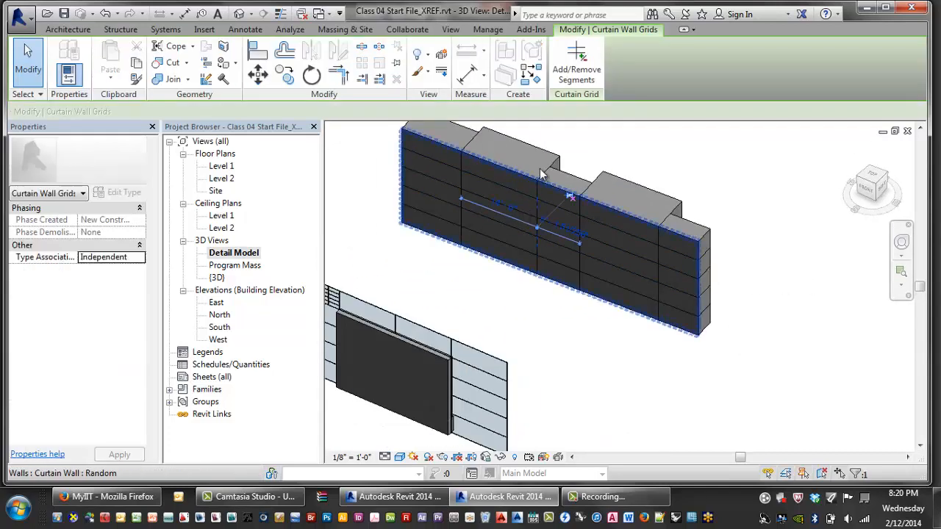
pyautogui.click(577, 64)
pyautogui.click(536, 213)
pyautogui.click(540, 283)
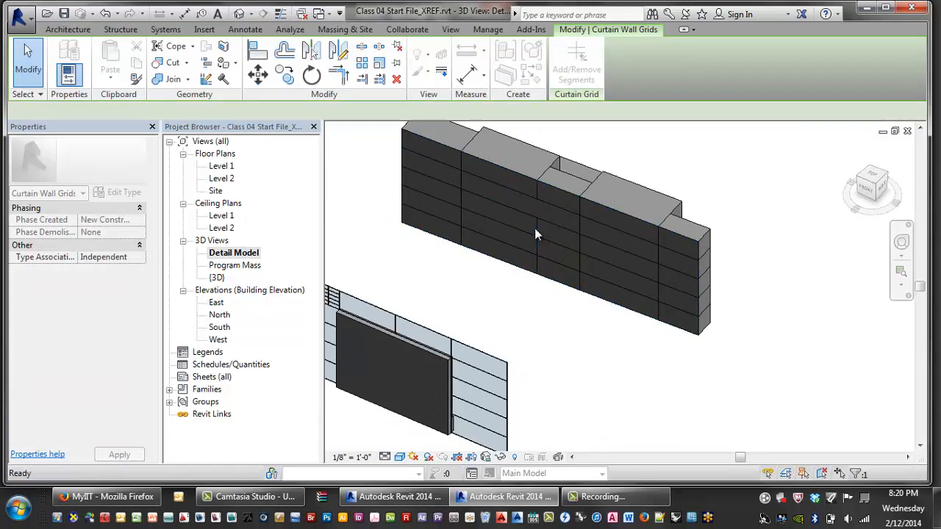
# Step: Remove the fourth-row segment of the third vertical grid line from the left, joining the panels on either side
pyautogui.scroll(1, 569, 223)
pyautogui.click(583, 256)
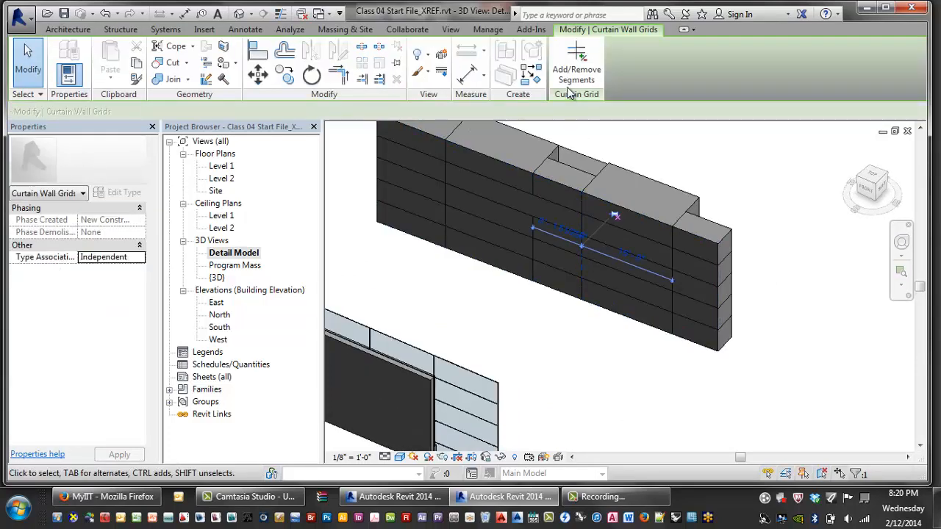
pyautogui.click(576, 70)
pyautogui.moveTo(606, 284); pyautogui.dragTo(599, 281, button='middle')
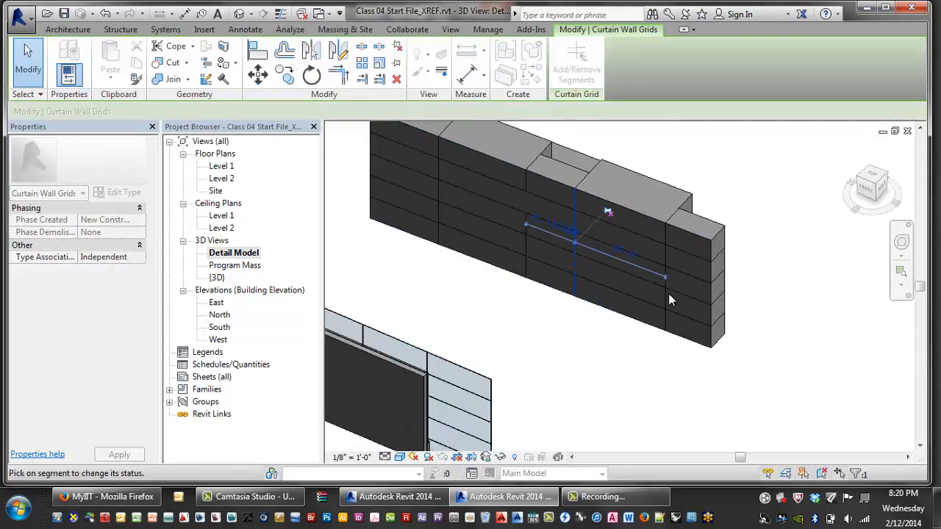
pyautogui.click(663, 263)
# Step: Remove the second-row segment of the vertical grid line nearest the wall's right end
pyautogui.click(672, 260)
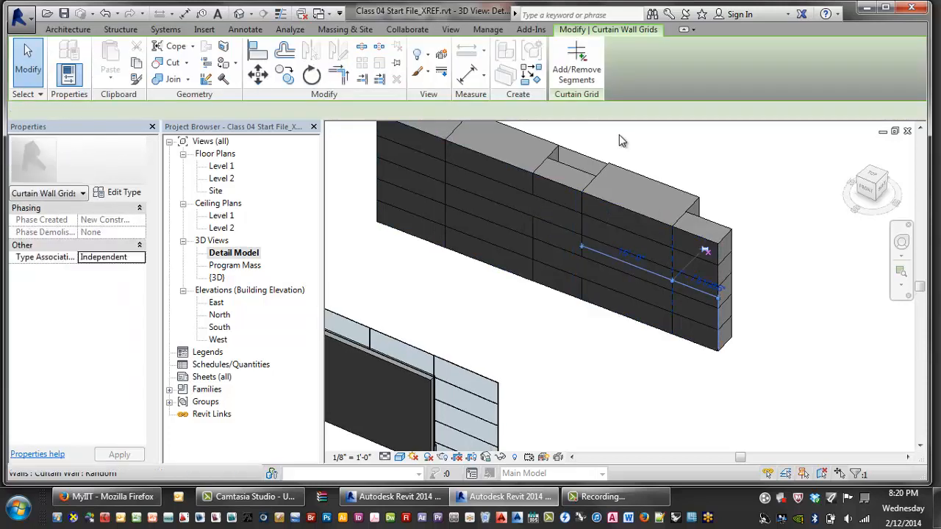
pyautogui.click(573, 62)
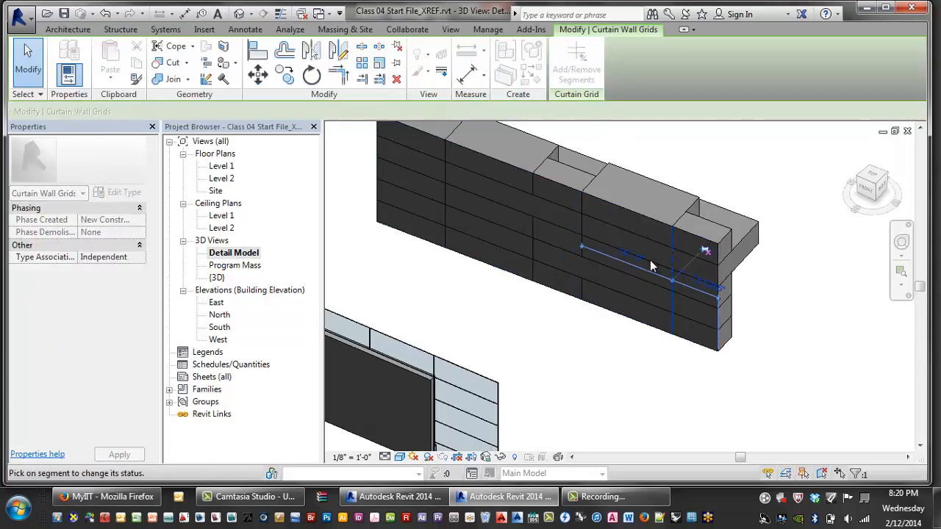
pyautogui.moveTo(643, 272); pyautogui.dragTo(667, 278, button='middle')
pyautogui.press('Escape')
pyautogui.press('Escape')
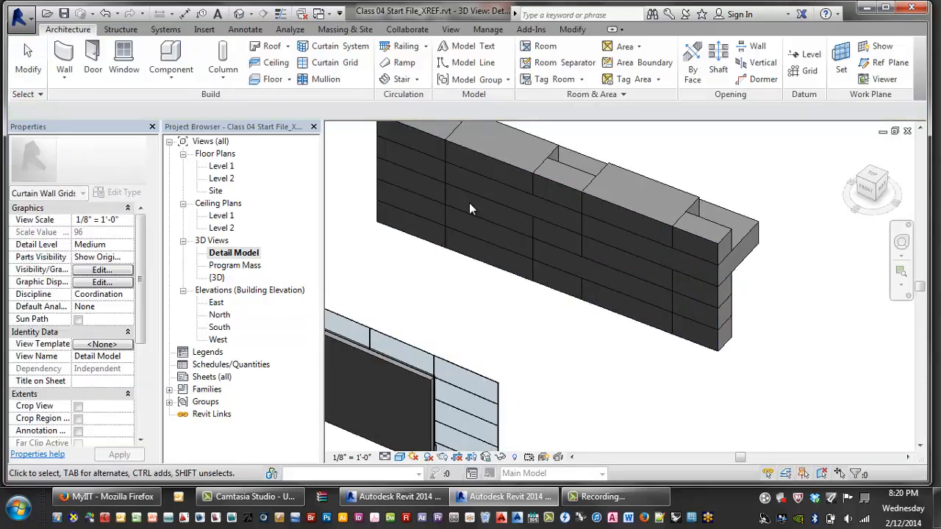
# Step: Remove the top-row segment of the leftmost vertical grid line and view the protruding panels from the back of the wall
pyautogui.click(445, 191)
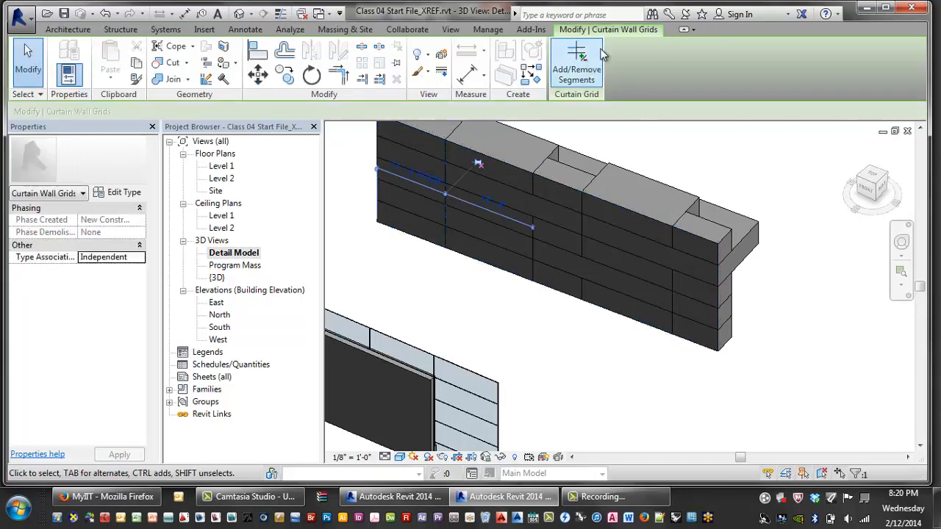
pyautogui.click(444, 157)
pyautogui.click(675, 172)
pyautogui.scroll(-2, 678, 172)
pyautogui.moveTo(695, 174); pyautogui.dragTo(505, 179, button='middle')
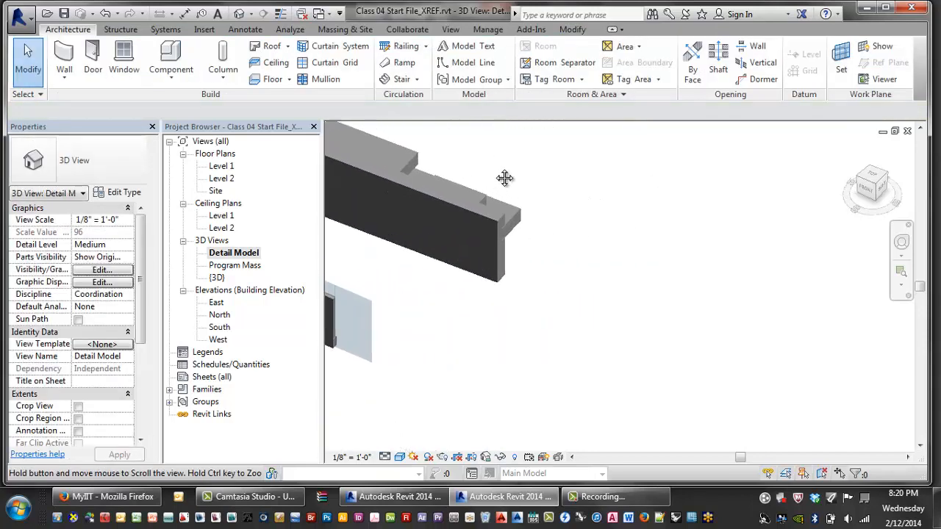
pyautogui.keyDown('shift'); pyautogui.moveTo(590, 206); pyautogui.dragTo(620, 326, button='middle'); pyautogui.keyUp('shift')
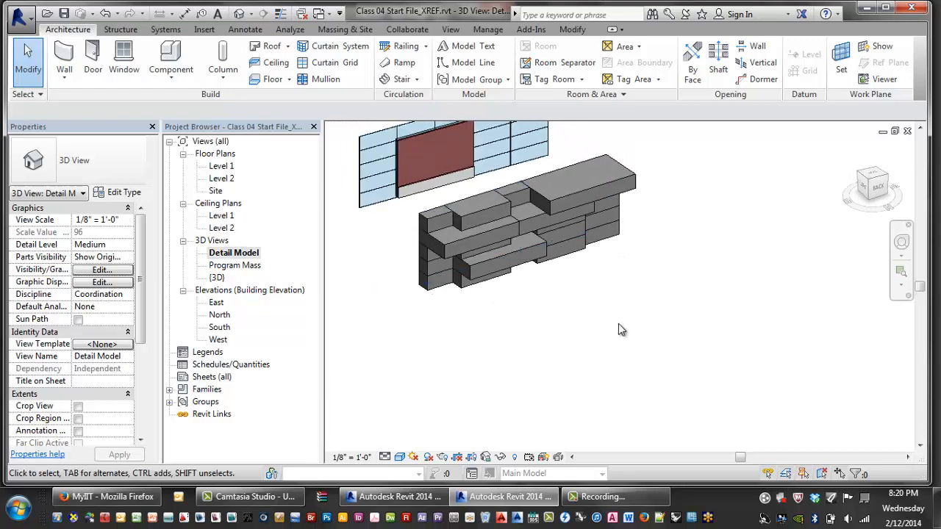
pyautogui.scroll(2, 632, 342)
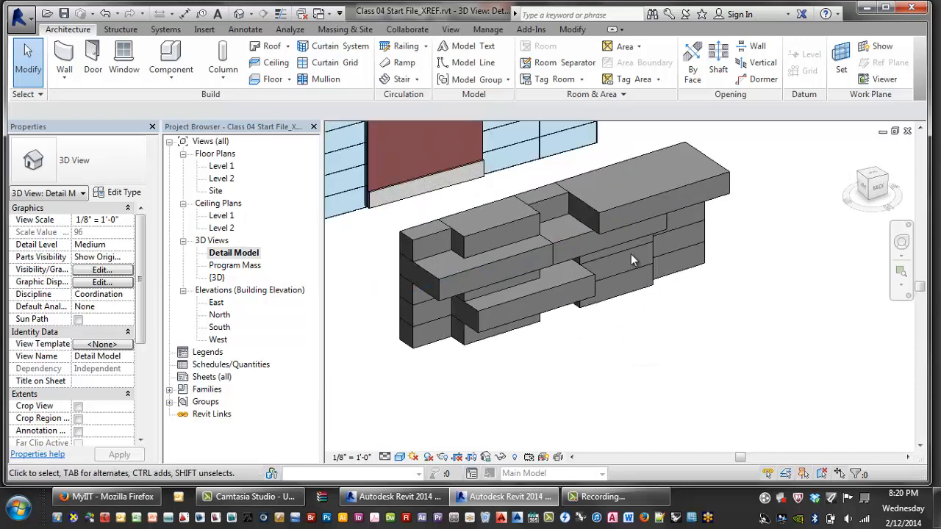
pyautogui.click(693, 275)
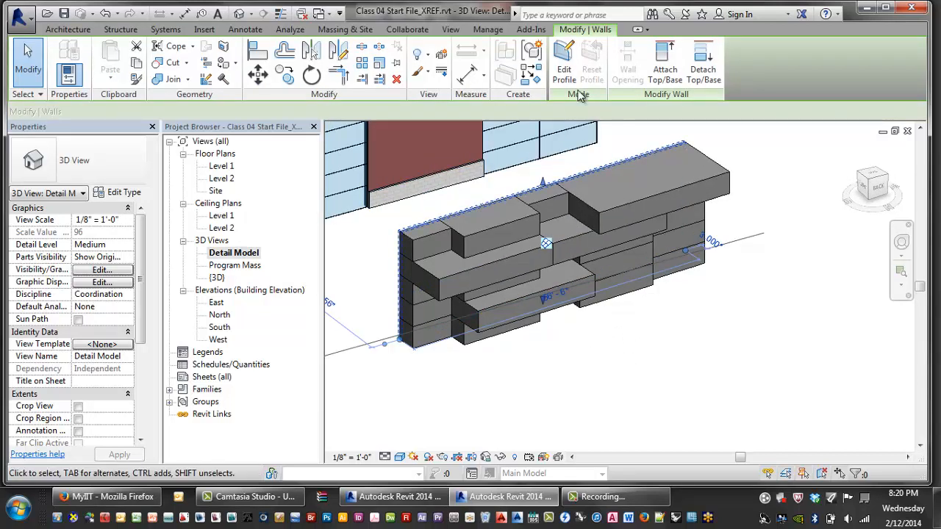
pyautogui.click(114, 192)
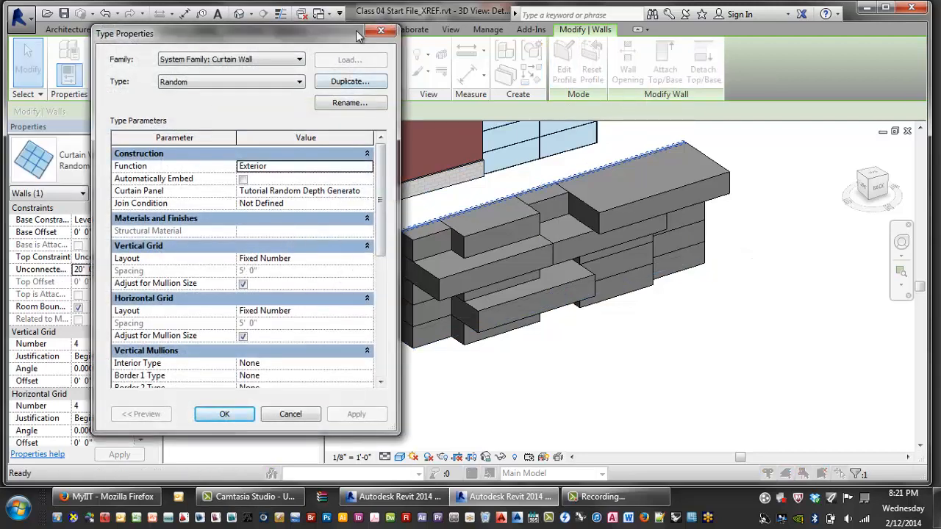
pyautogui.click(381, 30)
pyautogui.moveTo(143, 268); pyautogui.dragTo(142, 335)
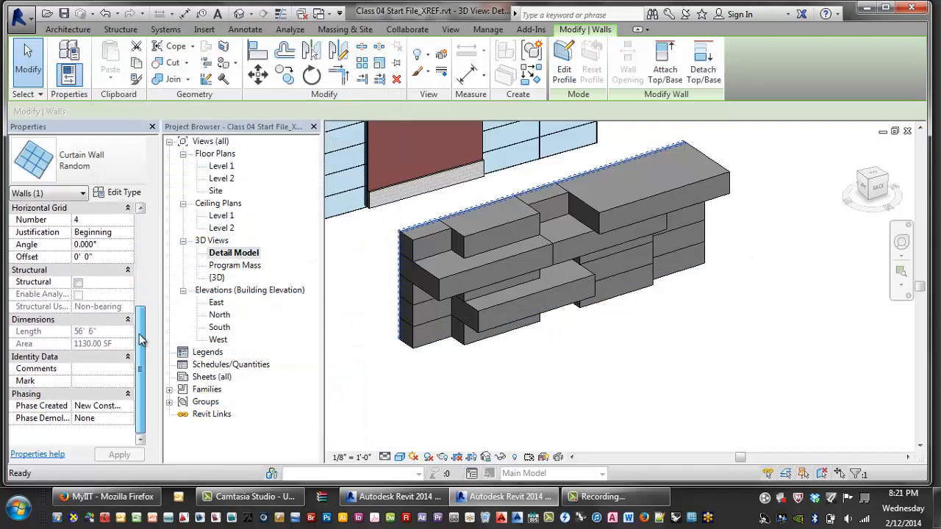
pyautogui.click(169, 391)
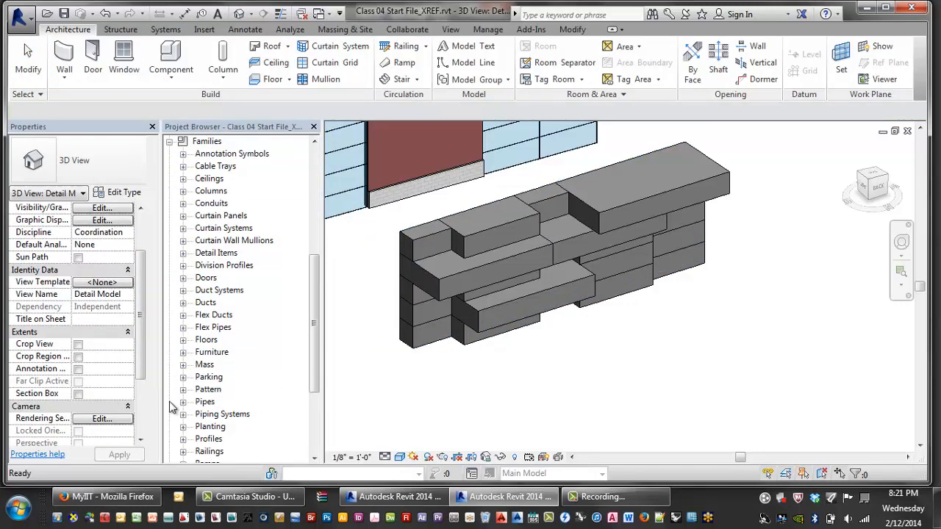
# Step: Select the protruding third-row panel of the random curtain wall and unpin it so its type can be edited
pyautogui.click(510, 303)
pyautogui.press('Tab')
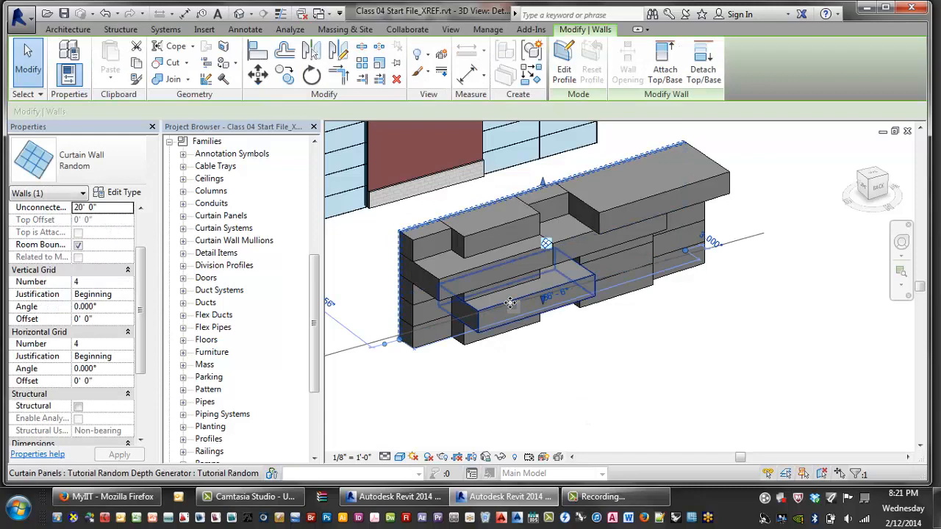
pyautogui.click(511, 304)
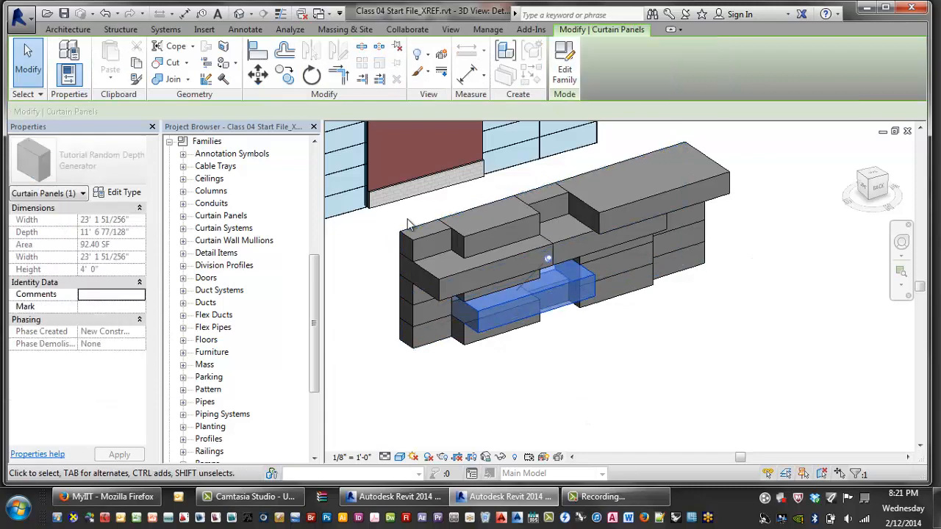
pyautogui.click(121, 193)
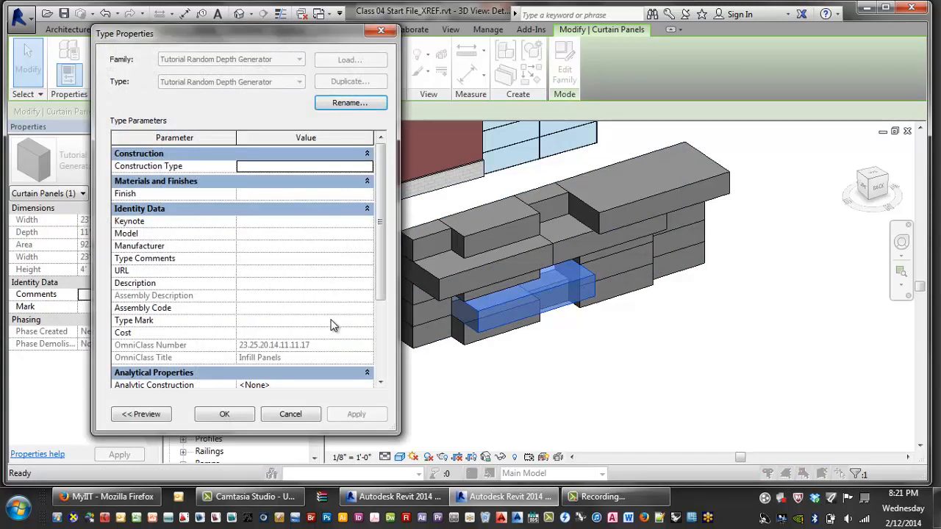
pyautogui.press('Escape')
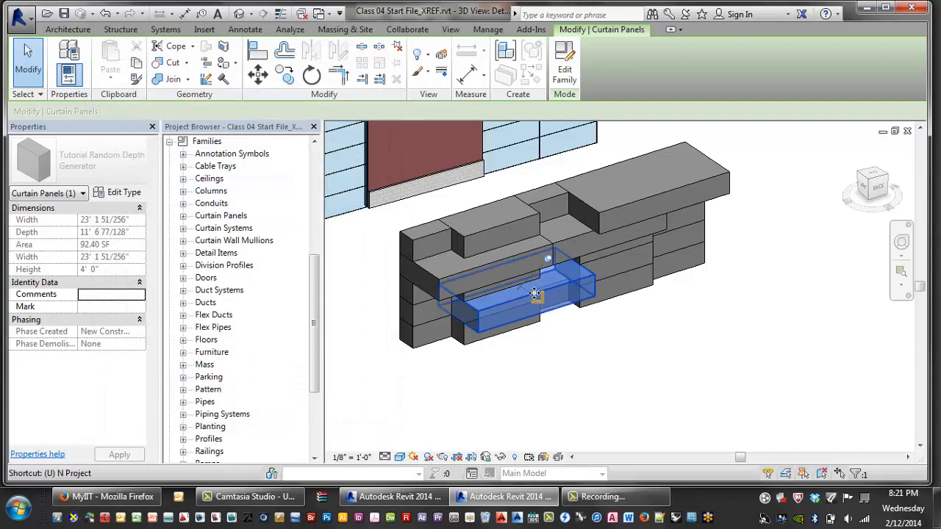
pyautogui.press('p')
# Step: Set the Threshold of the Tutorial Random Depth Generator panel type to 4 and apply it to the wall
pyautogui.click(123, 197)
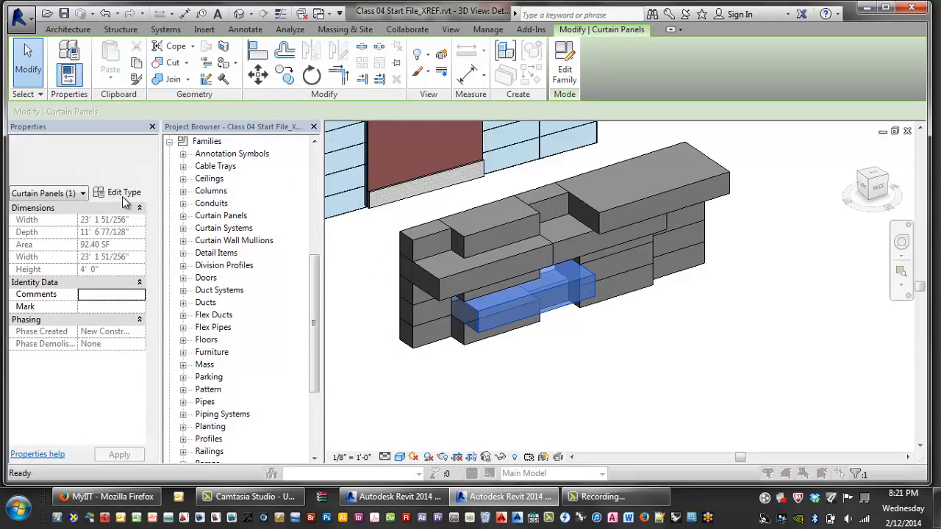
pyautogui.scroll(-2, 382, 241)
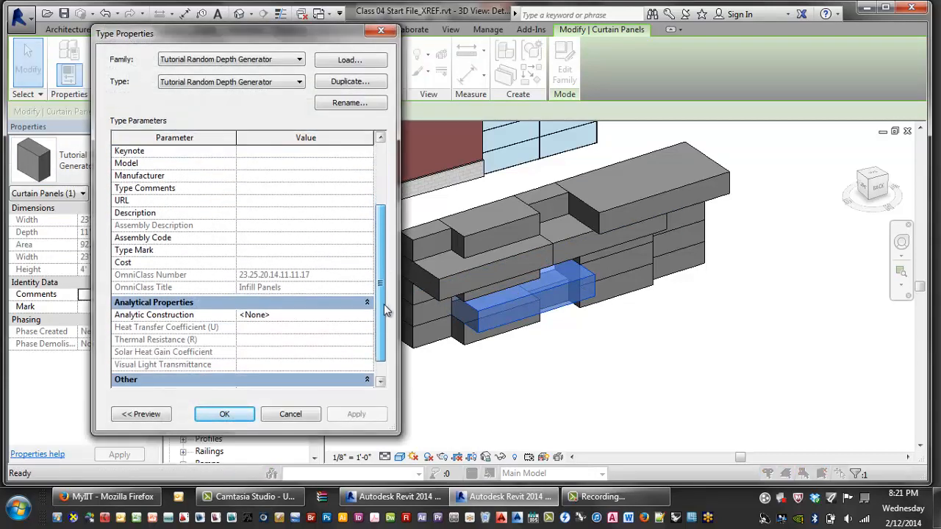
pyautogui.click(249, 380)
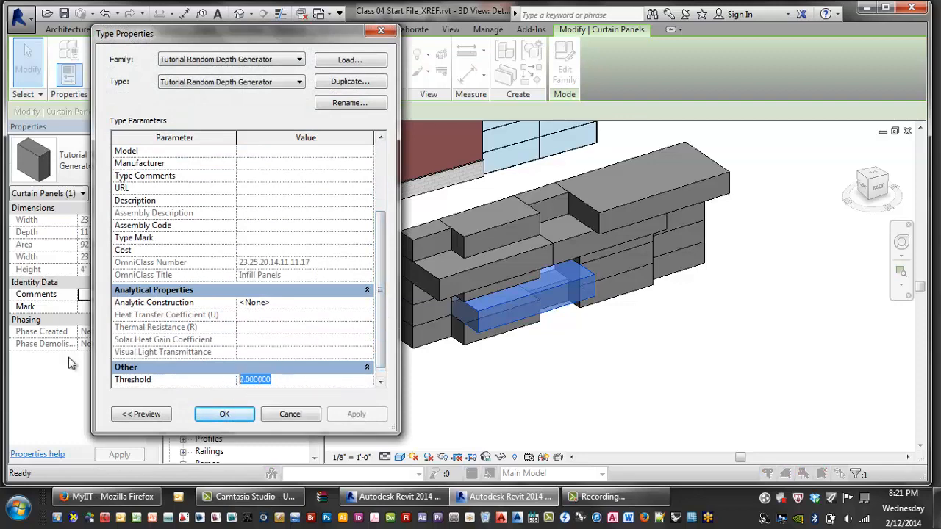
pyautogui.write('4.')
pyautogui.press('Return')
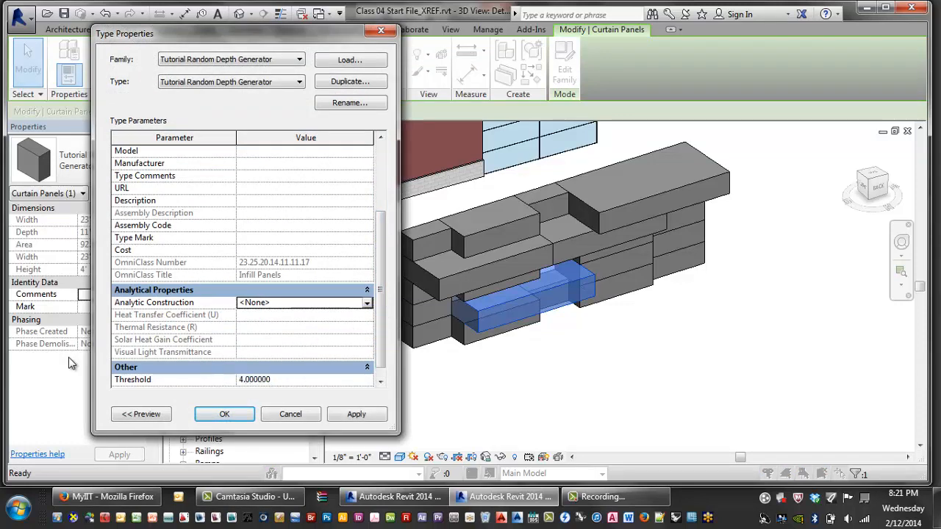
pyautogui.press('Return')
pyautogui.click(547, 375)
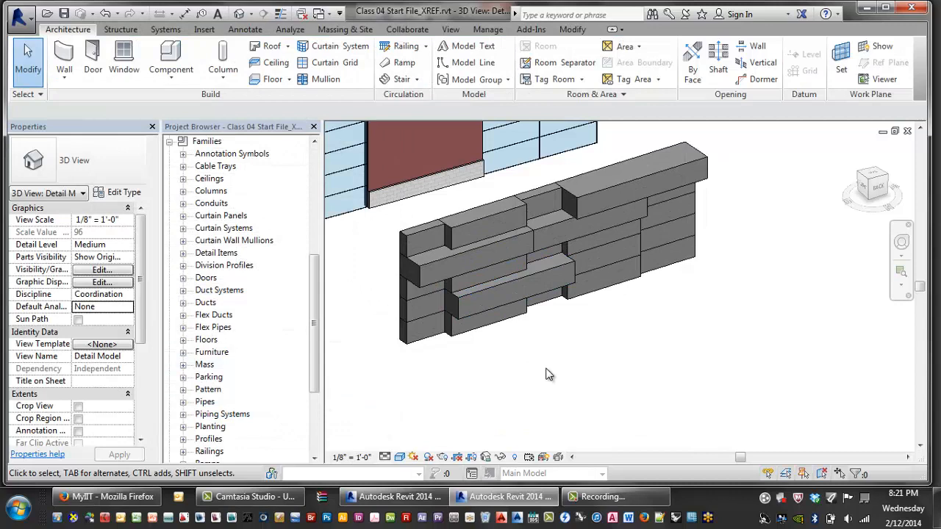
# Step: Open the family of a Tutorial Custom Curtain Panel in the long glazed curtain wall for editing
pyautogui.moveTo(545, 346); pyautogui.dragTo(550, 359, button='middle')
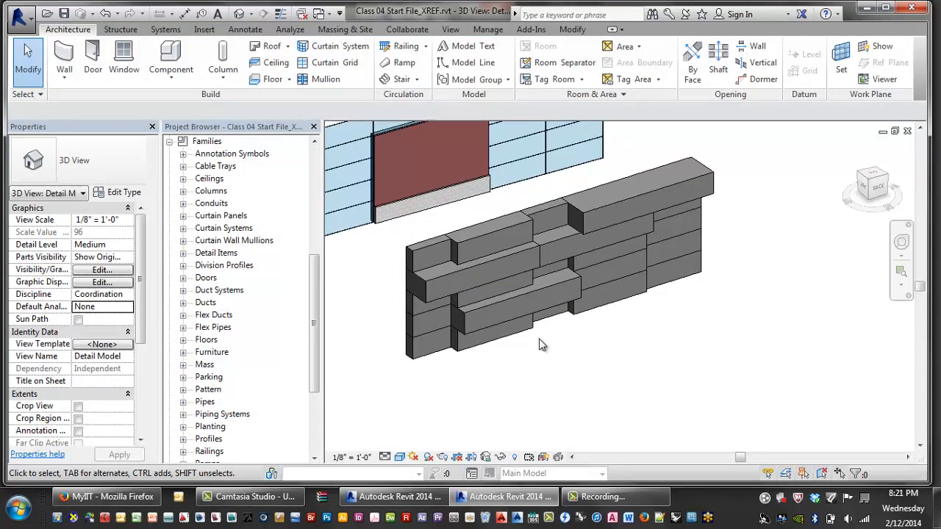
pyautogui.scroll(-3, 489, 339)
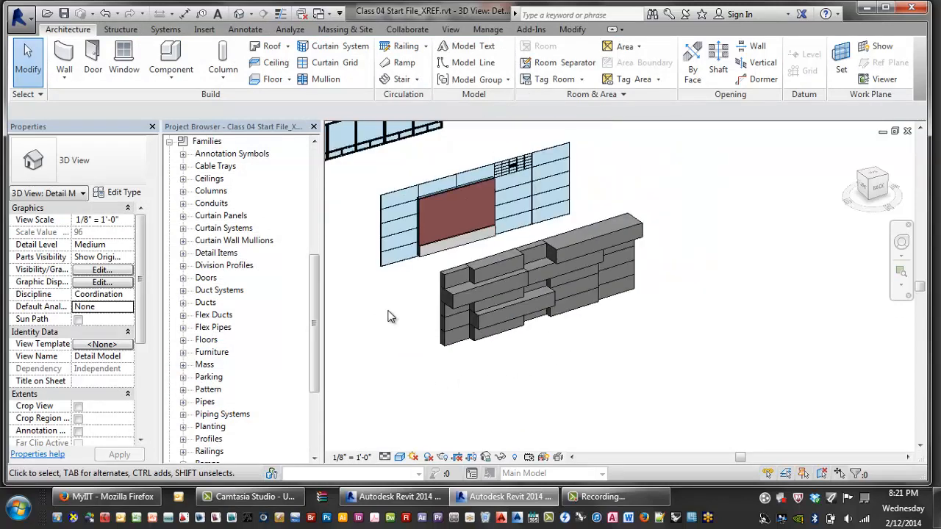
pyautogui.keyDown('shift'); pyautogui.moveTo(449, 301); pyautogui.dragTo(621, 352, button='middle'); pyautogui.keyUp('shift')
pyautogui.scroll(-1, 588, 322)
pyautogui.moveTo(531, 323); pyautogui.dragTo(581, 312, button='middle')
pyautogui.moveTo(581, 387); pyautogui.dragTo(561, 354, button='middle')
pyautogui.scroll(-2, 559, 353)
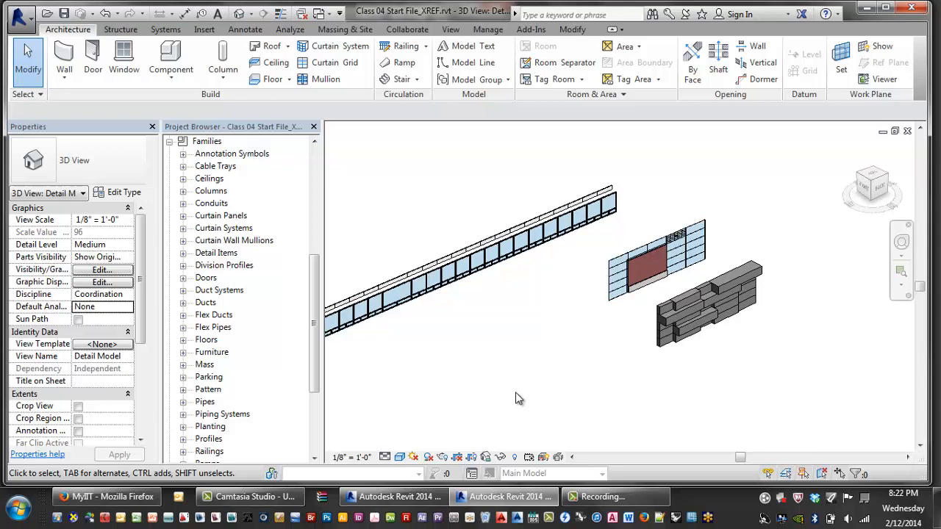
pyautogui.moveTo(524, 361); pyautogui.dragTo(541, 349, button='middle')
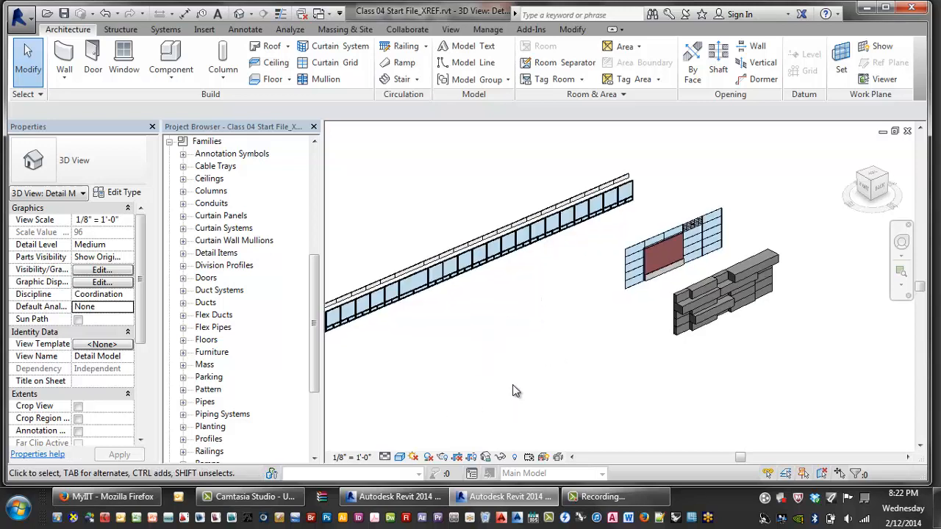
pyautogui.scroll(4, 426, 253)
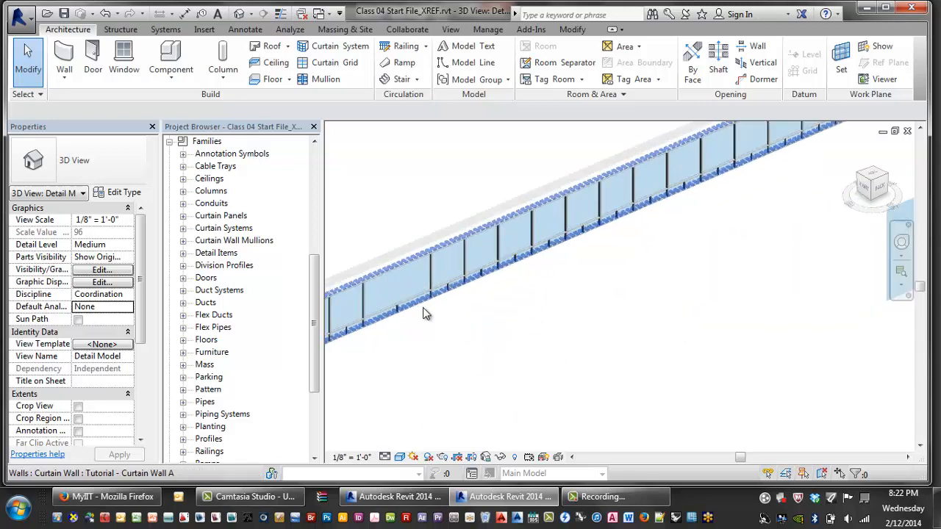
pyautogui.click(445, 302)
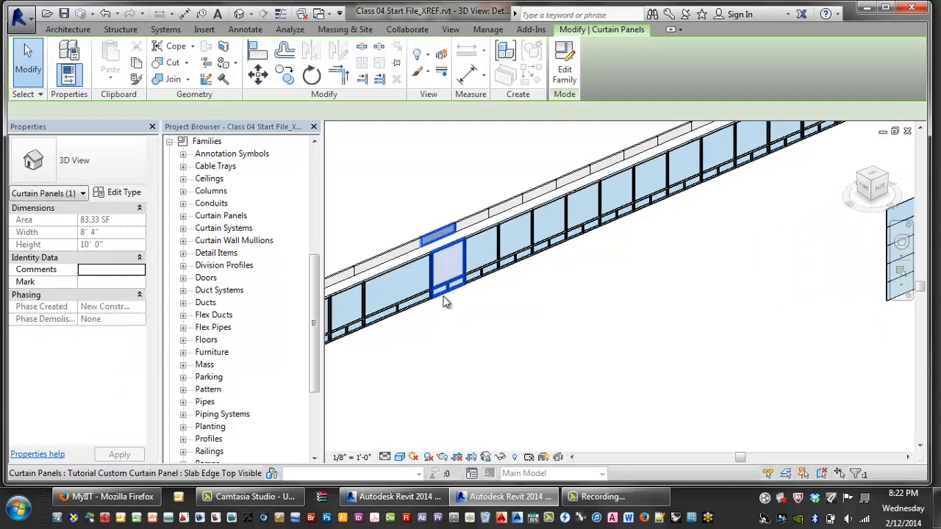
pyautogui.click(565, 73)
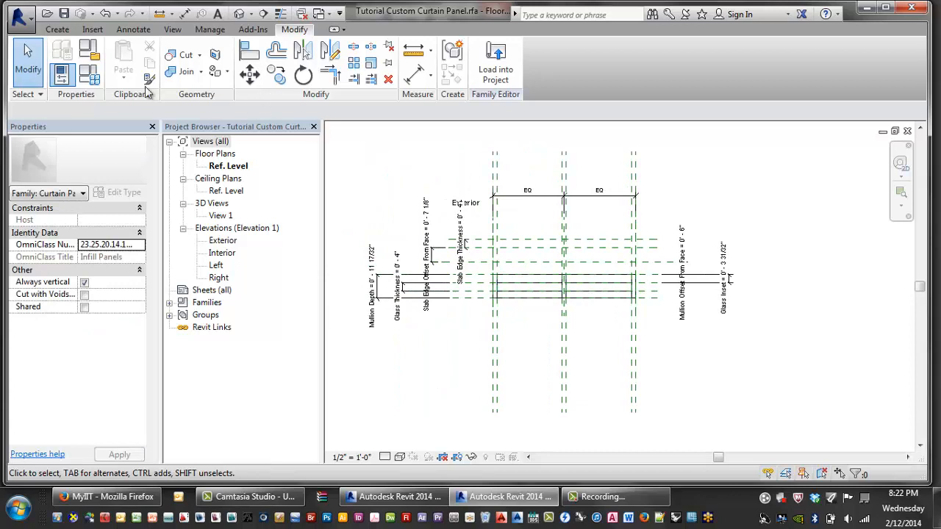
# Step: Save the panel family as a new family file named Tutorial Custom Double Skinl.rfa
pyautogui.click(24, 19)
pyautogui.moveTo(71, 176)
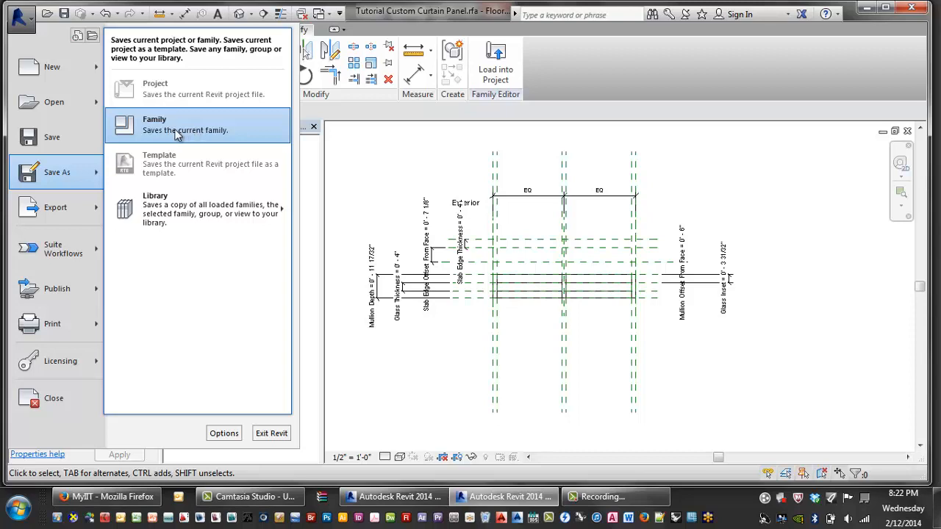
pyautogui.click(176, 135)
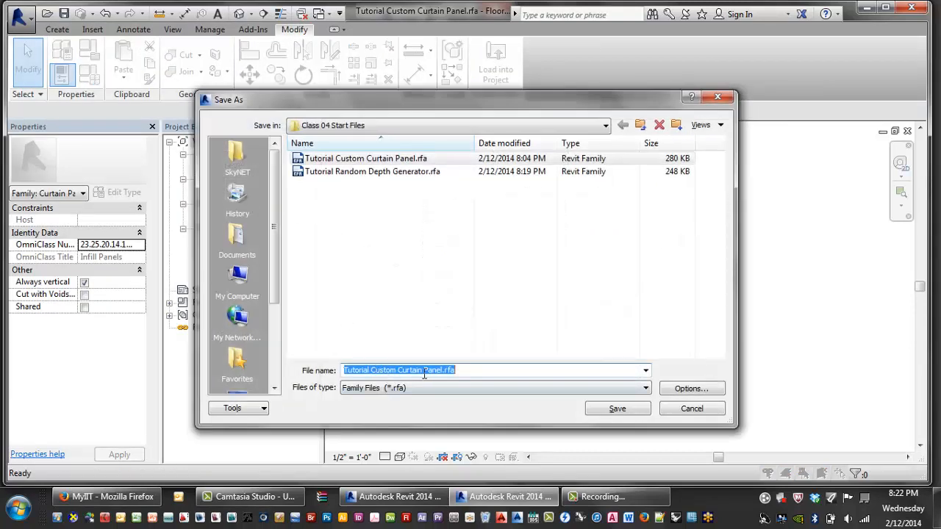
pyautogui.click(424, 374)
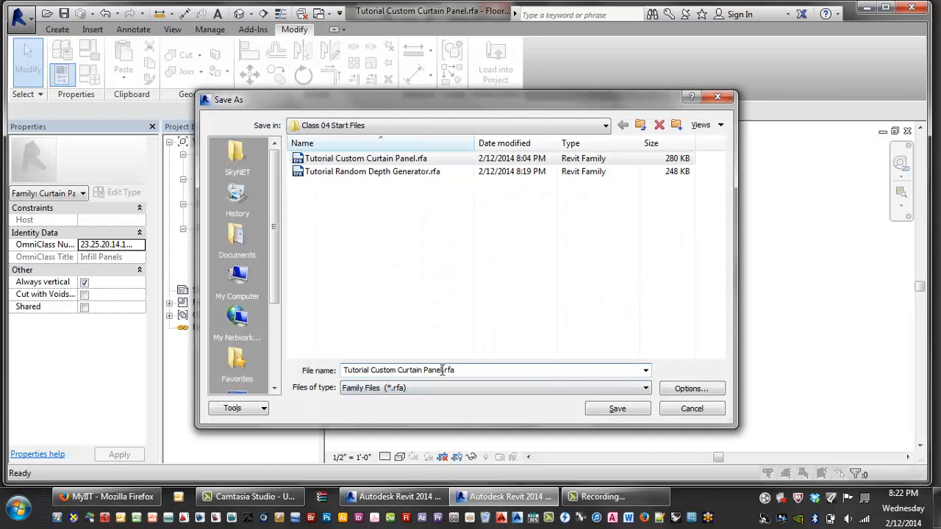
pyautogui.moveTo(441, 370); pyautogui.dragTo(416, 372)
pyautogui.write('Do')
pyautogui.write('uble Skin')
pyautogui.press('Return')
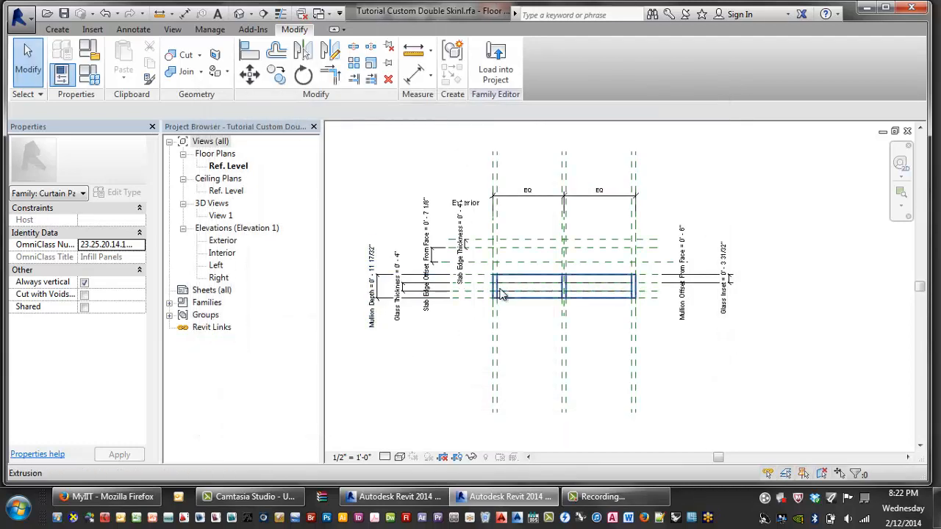
pyautogui.scroll(2, 514, 264)
pyautogui.click(535, 253)
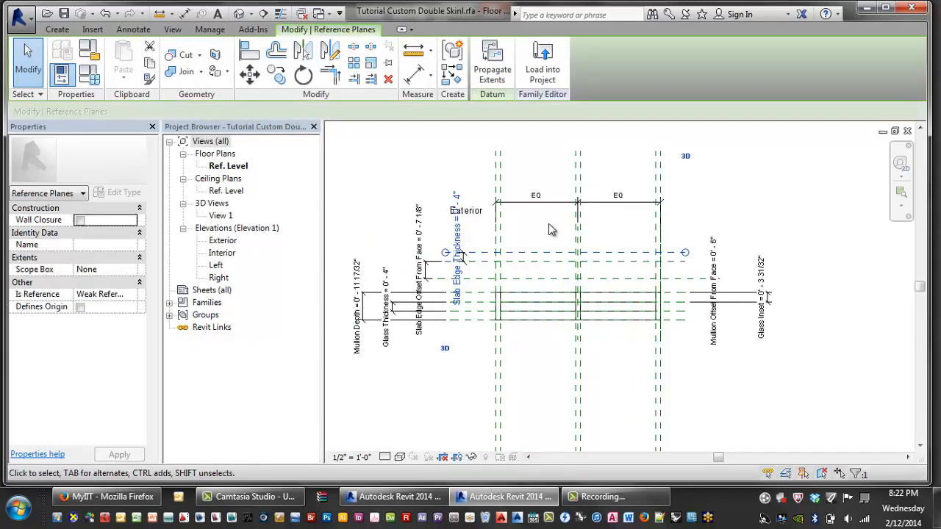
pyautogui.click(552, 229)
pyautogui.scroll(2, 521, 242)
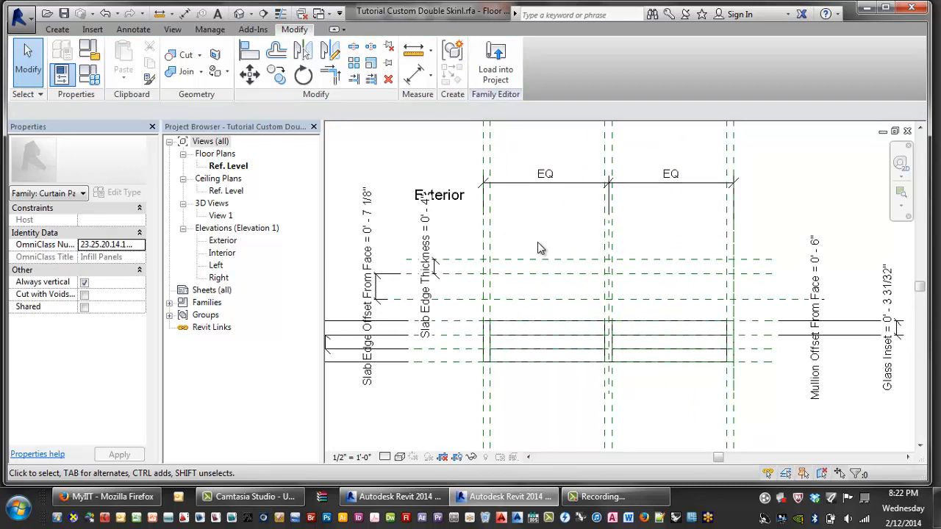
pyautogui.scroll(-2, 540, 248)
pyautogui.scroll(2, 540, 353)
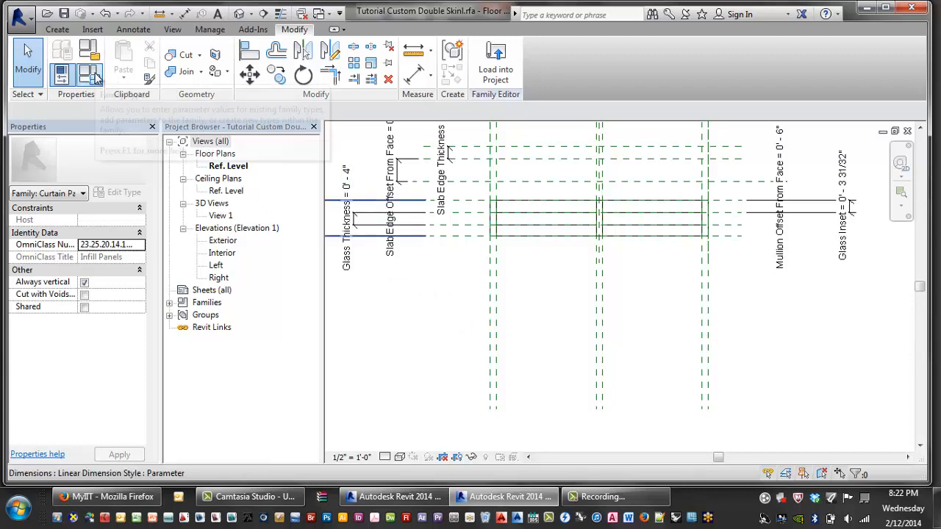
# Step: Draw two horizontal reference planes on the interior side, about 1' 8" from the mullions' back face and about 8" apart
pyautogui.press('r')
pyautogui.press('p')
pyautogui.click(466, 298)
pyautogui.click(732, 299)
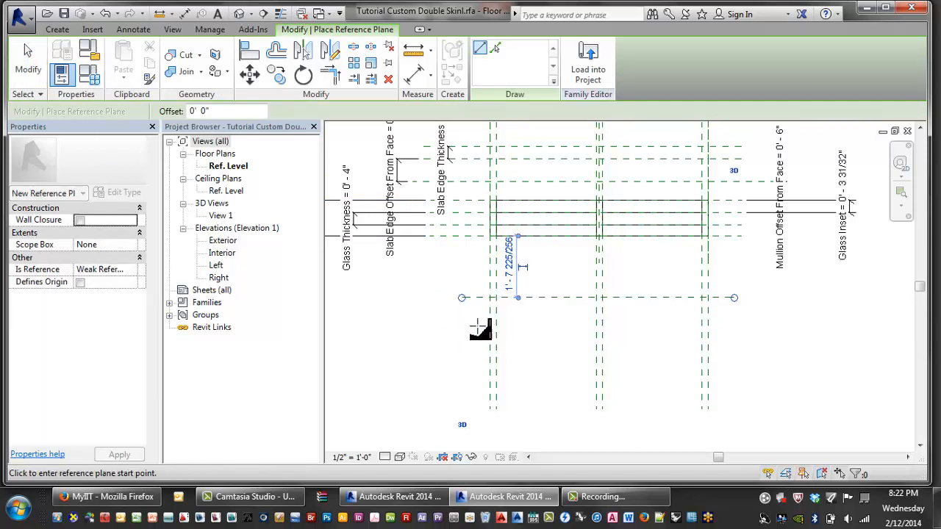
pyautogui.moveTo(756, 329); pyautogui.dragTo(764, 329, button='middle')
pyautogui.press('Escape')
pyautogui.scroll(4, 687, 312)
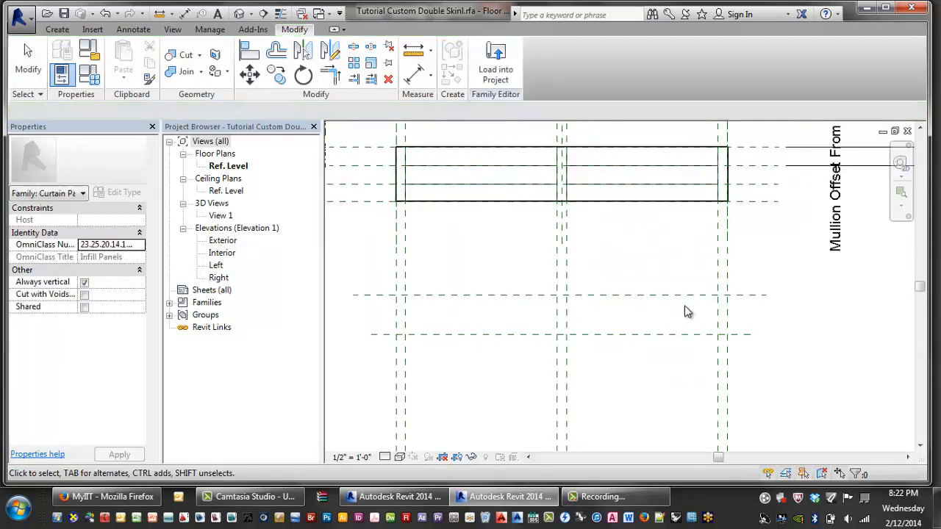
# Step: Start a solid extrusion and sketch a rectangle between the two new reference planes across the full panel width, locking its edges to the planes
pyautogui.moveTo(456, 267); pyautogui.dragTo(485, 271, button='middle')
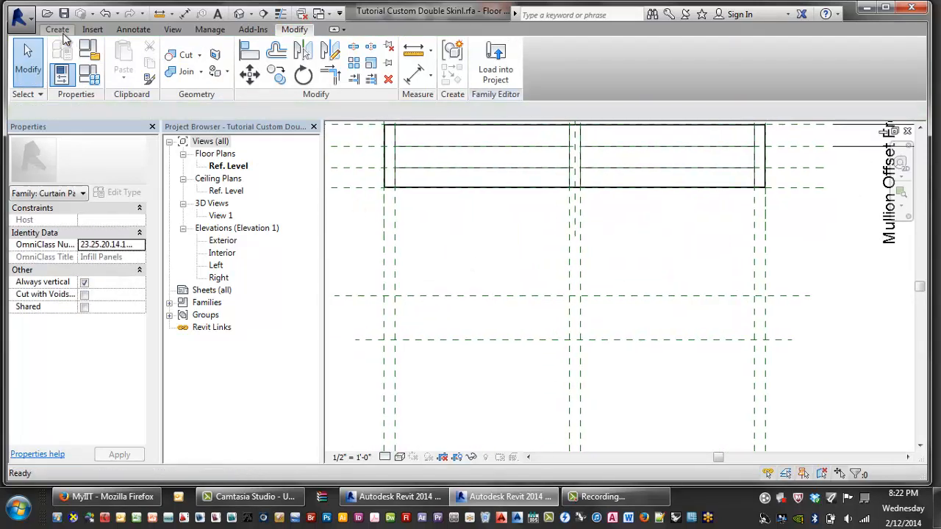
pyautogui.click(56, 30)
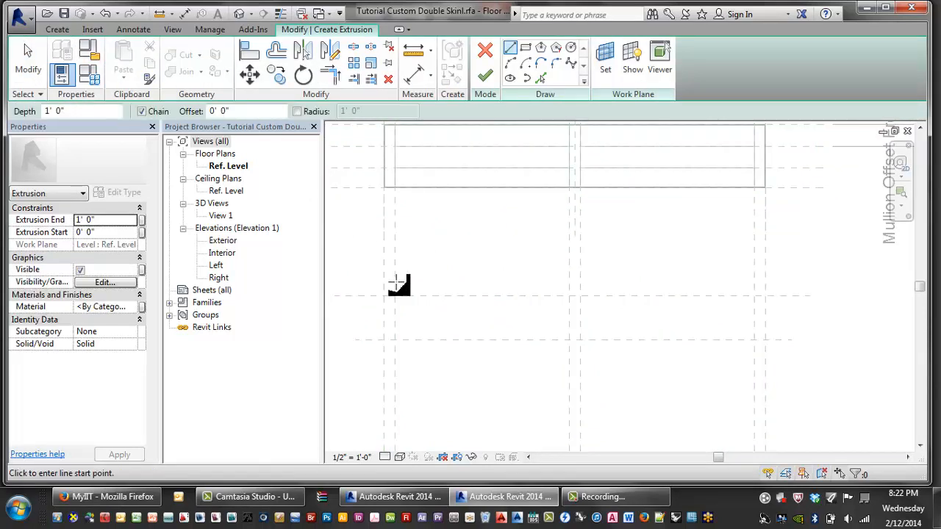
pyautogui.click(384, 297)
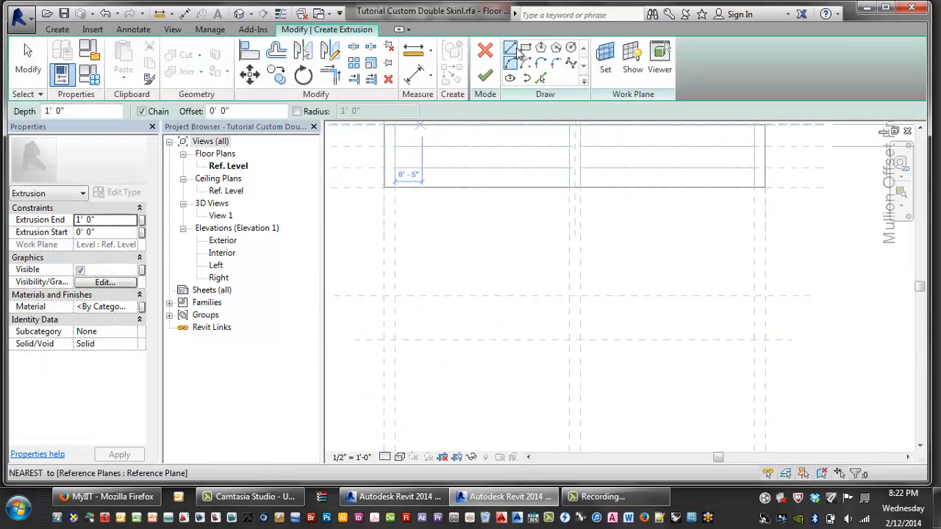
pyautogui.click(526, 48)
pyautogui.click(384, 296)
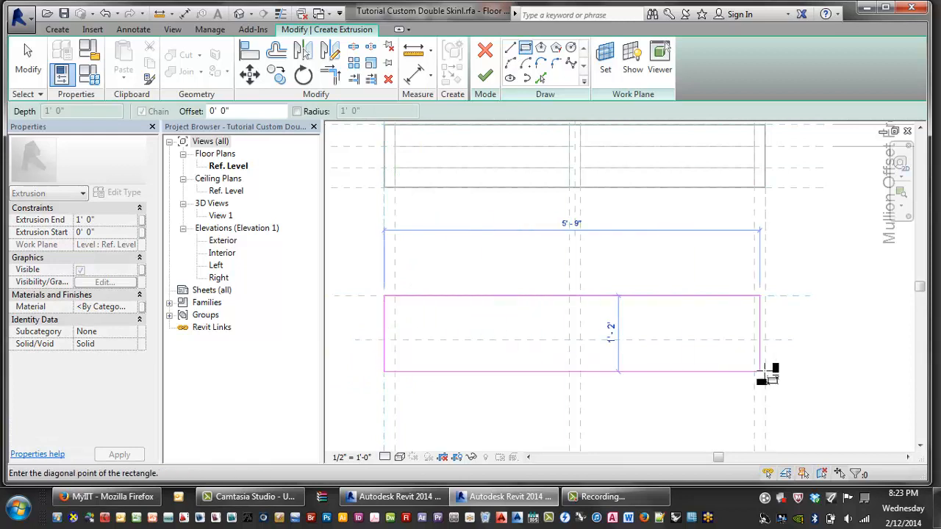
pyautogui.click(764, 340)
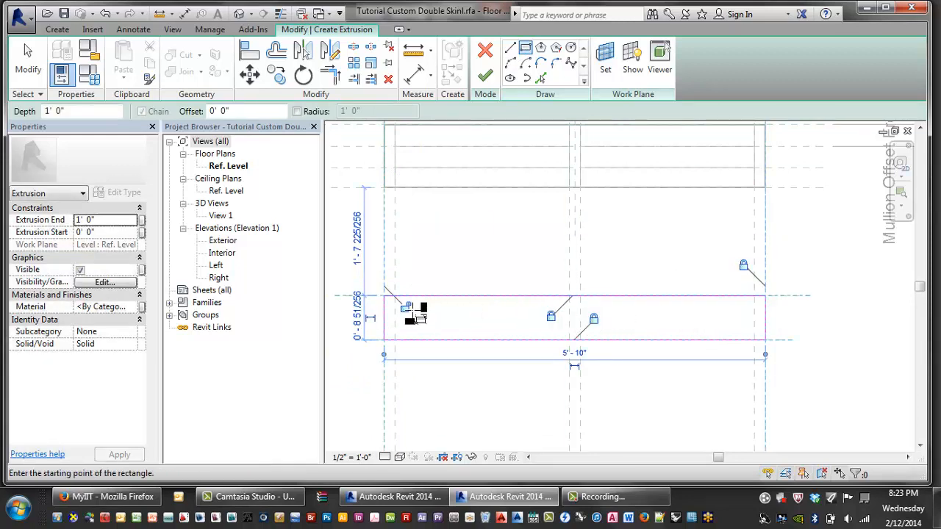
pyautogui.scroll(-2, 473, 277)
pyautogui.scroll(-1, 472, 278)
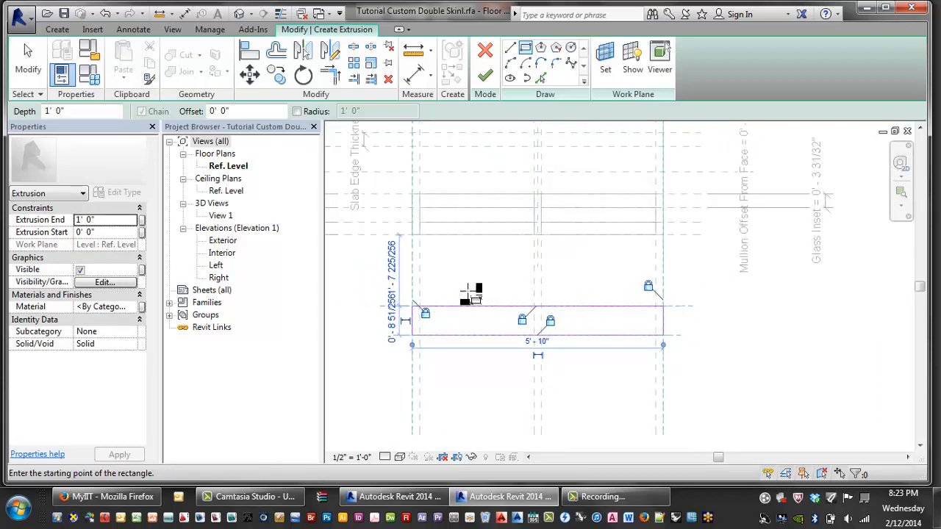
# Step: Finish the sketch of the skin rectangle to create the solid extrusion with its default 1' 0" depth
pyautogui.press('Escape')
pyautogui.press('Escape')
pyautogui.click(484, 75)
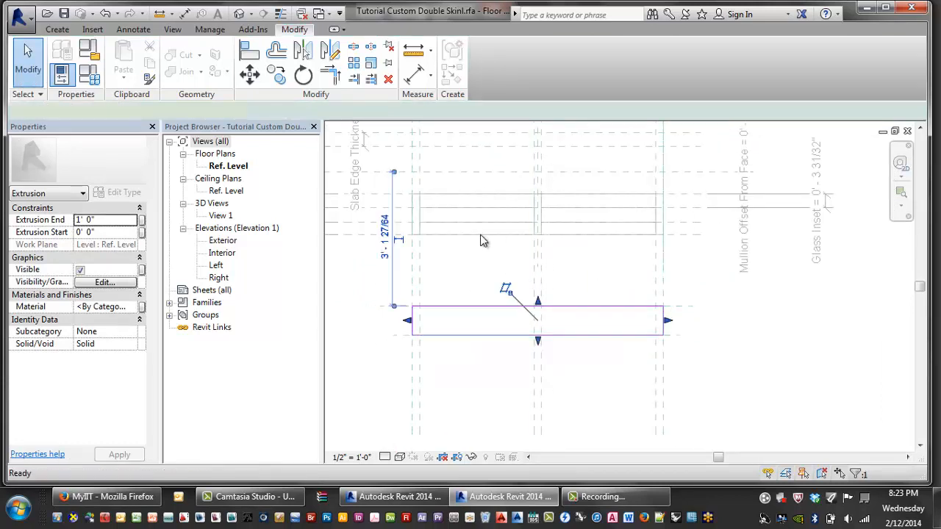
pyautogui.click(469, 283)
# Step: Add an aligned dimension from the Front reference plane to the skin extrusion's reference plane nearest the mullions
pyautogui.press('d')
pyautogui.press('i')
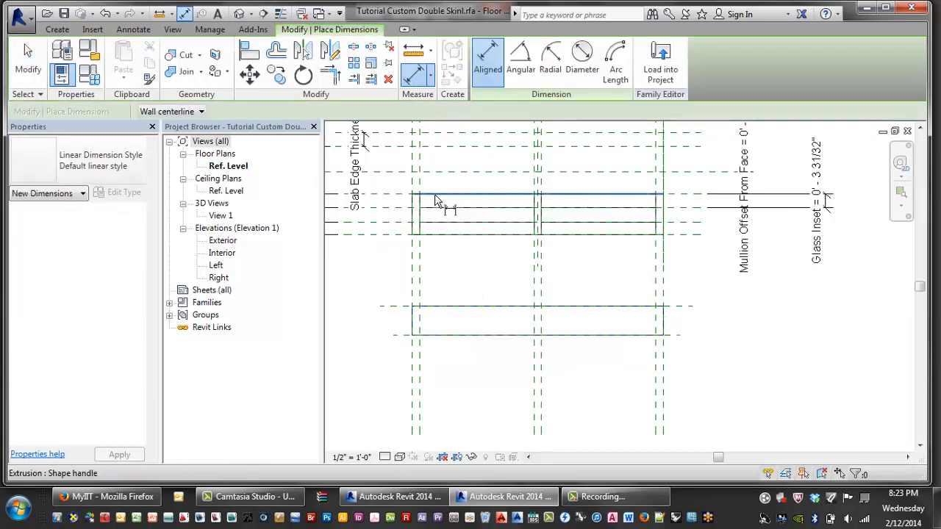
pyautogui.moveTo(427, 173); pyautogui.dragTo(488, 211, button='middle')
pyautogui.scroll(-1, 488, 211)
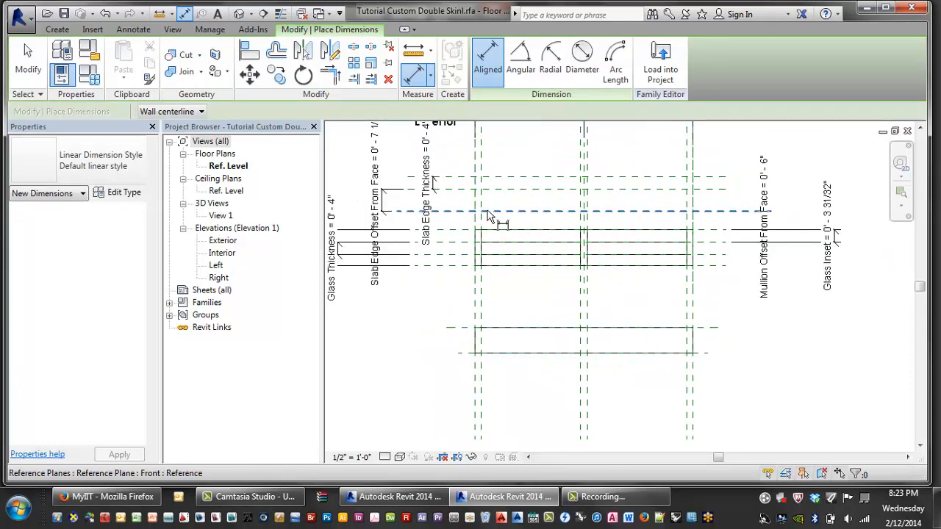
pyautogui.click(487, 212)
pyautogui.click(456, 335)
pyautogui.click(450, 294)
pyautogui.press('Escape')
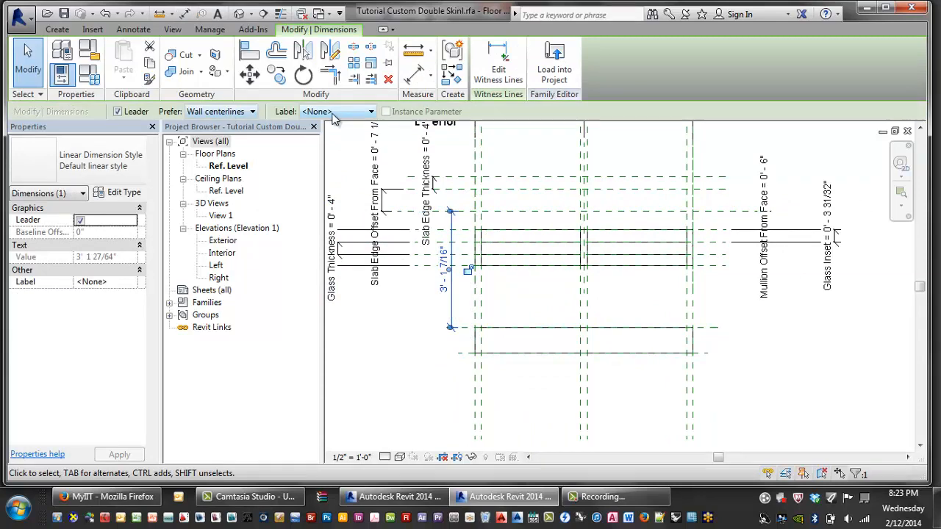
# Step: Label the new dimension with a new family type parameter named Depth of Skin, grouped under Dimensions
pyautogui.click(332, 116)
pyautogui.click(336, 136)
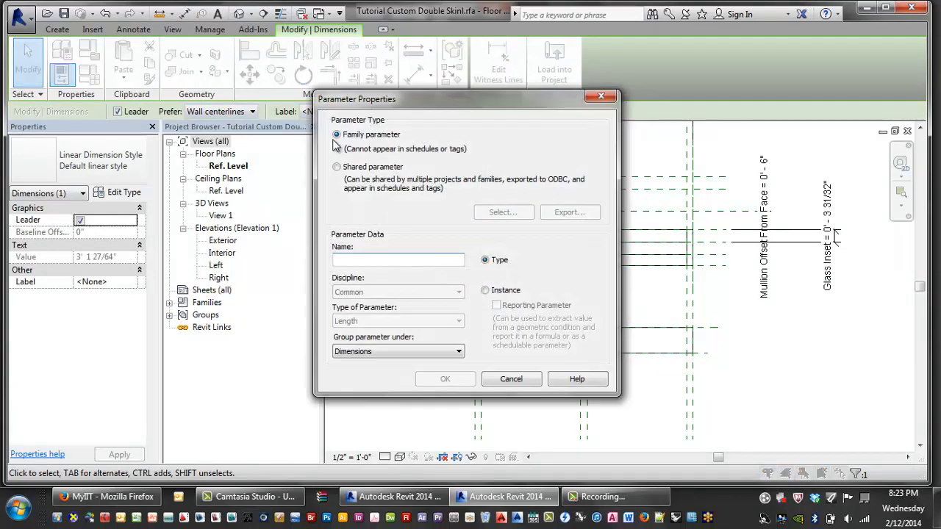
pyautogui.write('Depth of Skin')
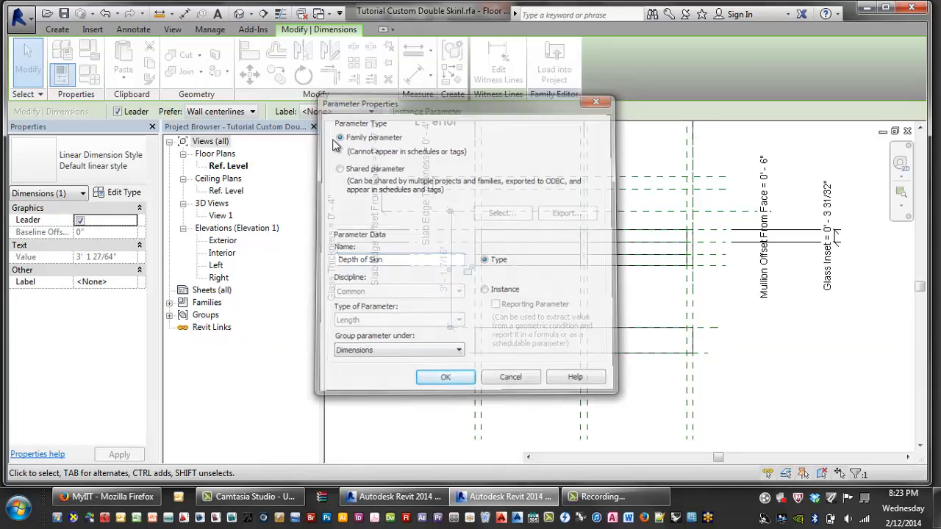
pyautogui.click(445, 379)
pyautogui.click(515, 356)
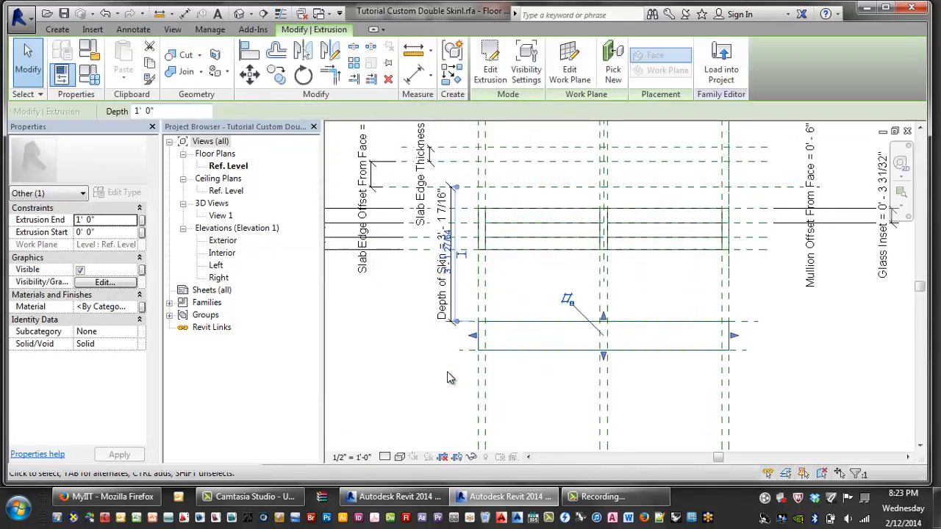
# Step: Dimension the skin's thickness between its two long horizontal edges and lock that dimension
pyautogui.scroll(2, 447, 371)
pyautogui.press('Escape')
pyautogui.press('d')
pyautogui.press('i')
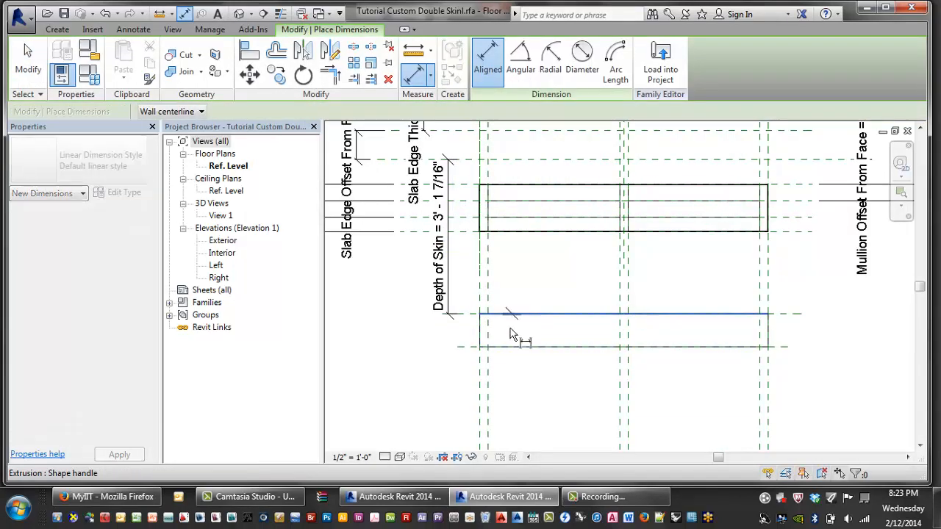
pyautogui.click(513, 315)
pyautogui.click(525, 347)
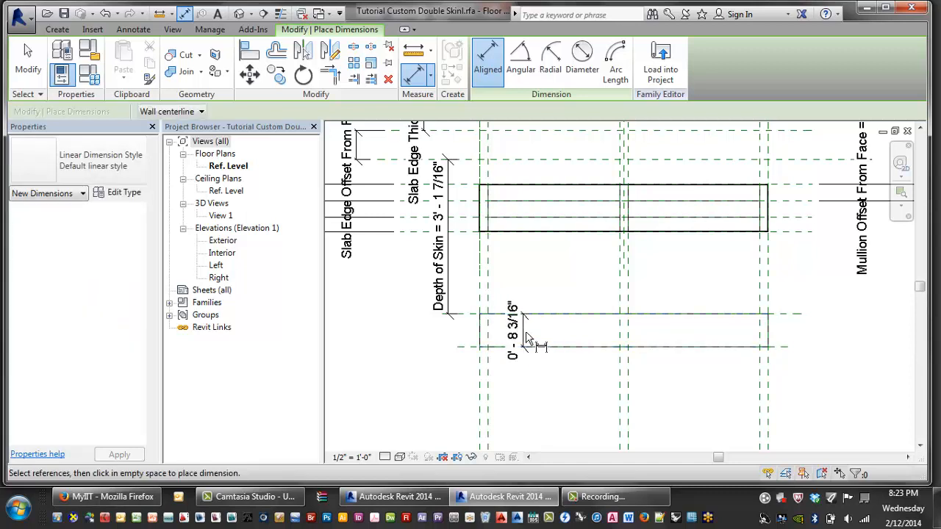
pyautogui.press('Escape')
pyautogui.click(517, 329)
pyautogui.click(544, 333)
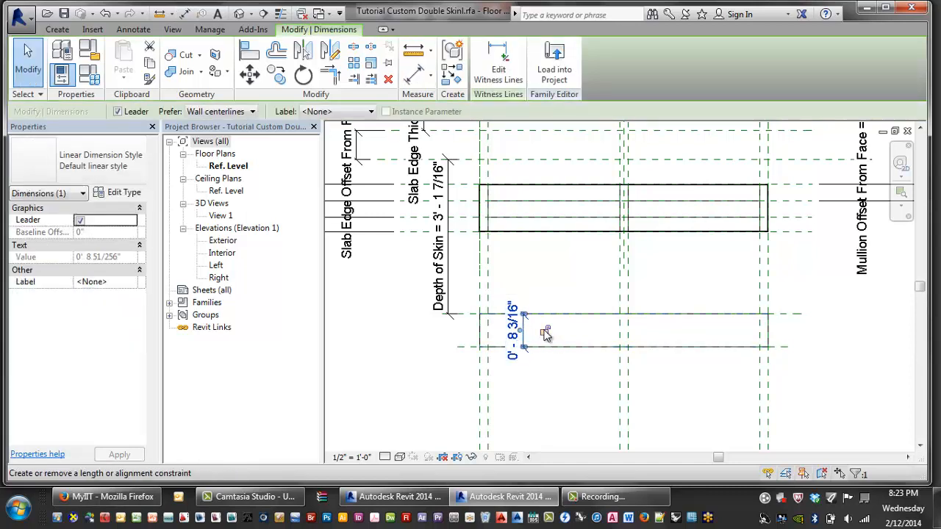
# Step: In the family's 3D view, align the top face of the skin extrusion with the top face of the mullion frame
pyautogui.scroll(-1, 563, 288)
pyautogui.scroll(-2, 569, 294)
pyautogui.click(564, 283)
pyautogui.click(563, 303)
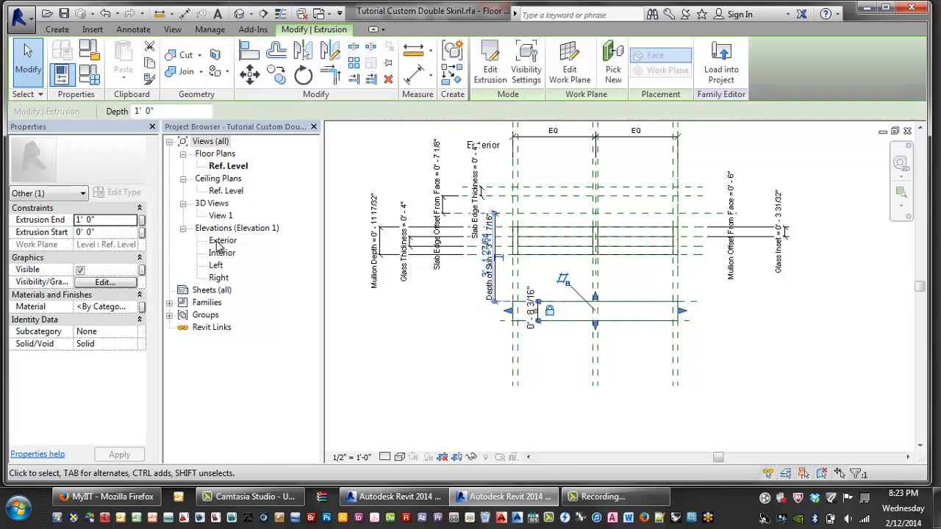
pyautogui.doubleClick(221, 216)
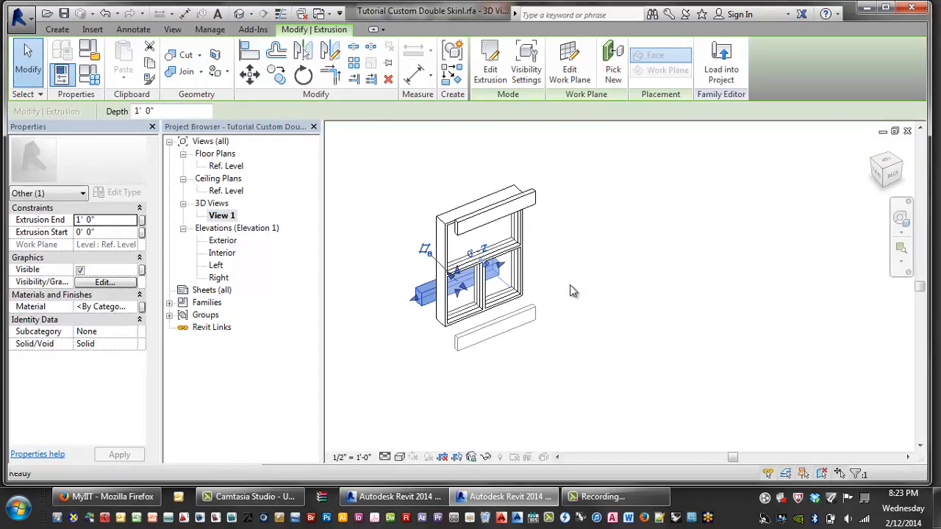
pyautogui.keyDown('shift'); pyautogui.moveTo(450, 278); pyautogui.dragTo(609, 257, button='middle'); pyautogui.keyUp('shift')
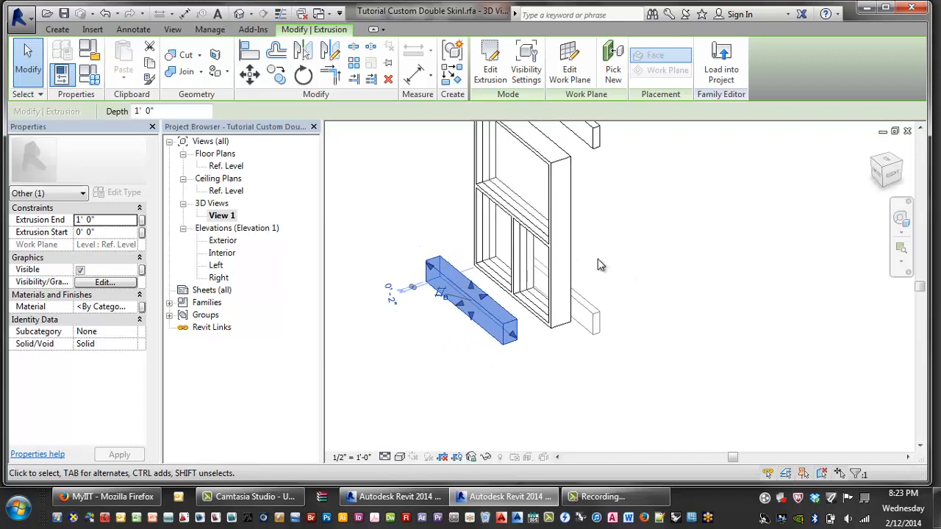
pyautogui.press('l')
pyautogui.click(551, 158)
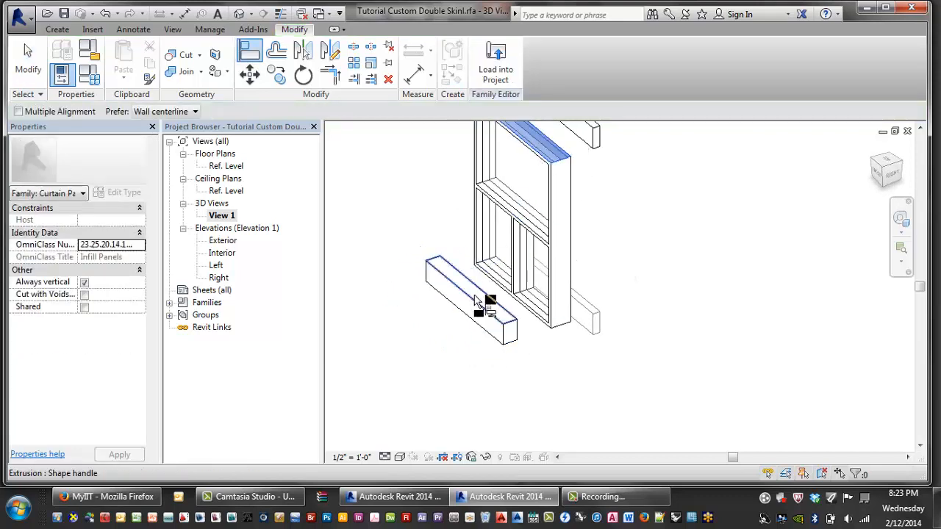
pyautogui.click(476, 304)
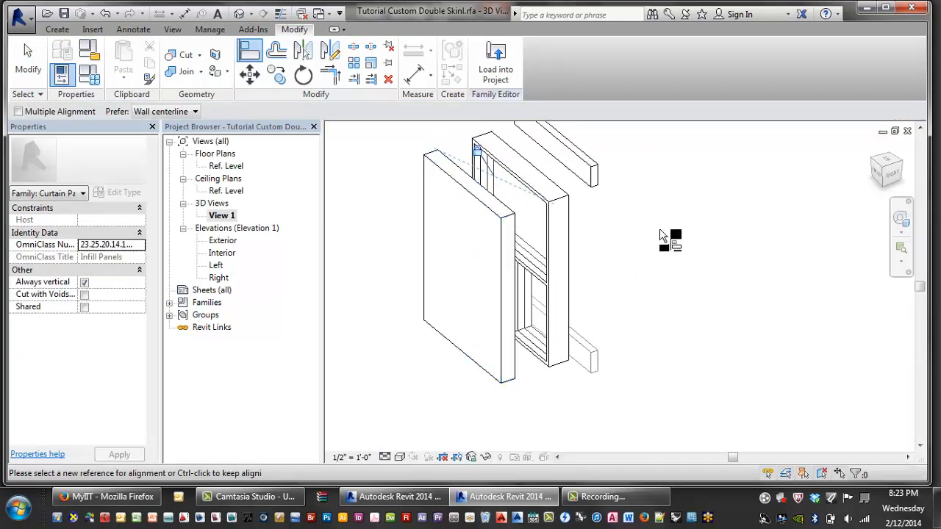
pyautogui.press('Escape')
# Step: Load the double-skin panel family into the Class 04 Start File_XREF.rvt project
pyautogui.keyDown('shift'); pyautogui.moveTo(647, 233); pyautogui.dragTo(490, 130, button='middle'); pyautogui.keyUp('shift')
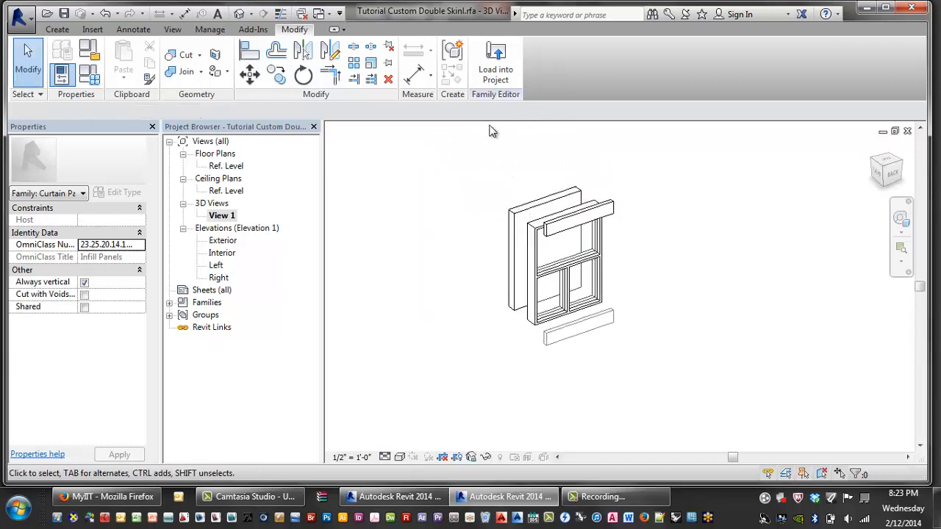
pyautogui.click(497, 51)
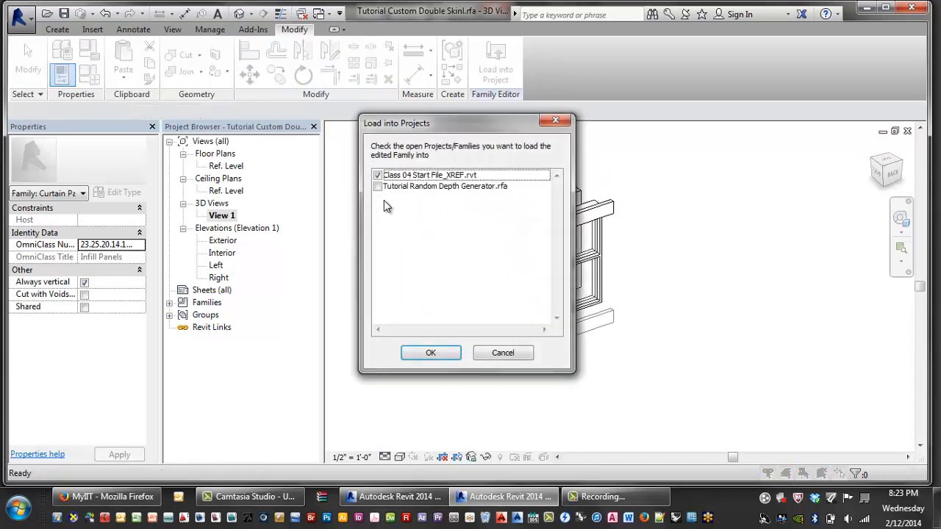
pyautogui.click(427, 353)
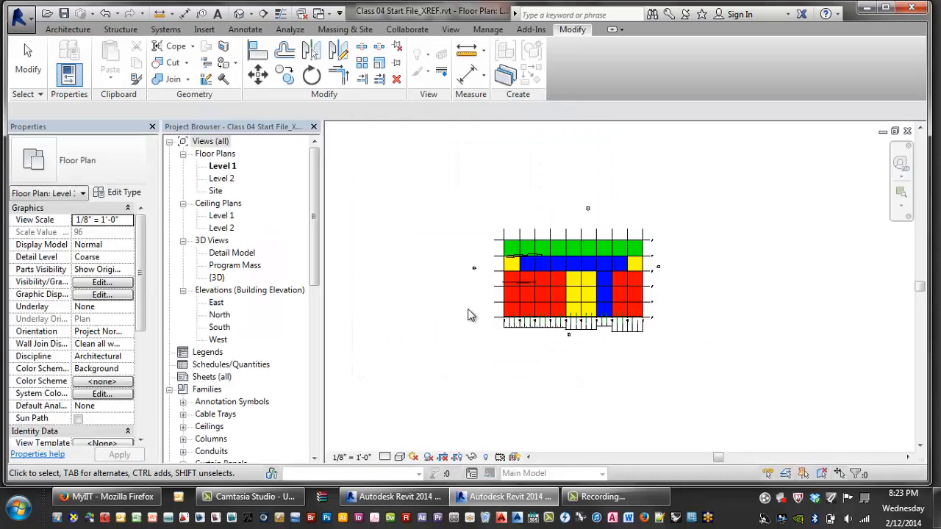
# Step: Examine the long curtain wall in the Level 1 plan and in the Detail Model 3D view
pyautogui.scroll(5, 573, 328)
pyautogui.moveTo(748, 306); pyautogui.dragTo(714, 336, button='middle')
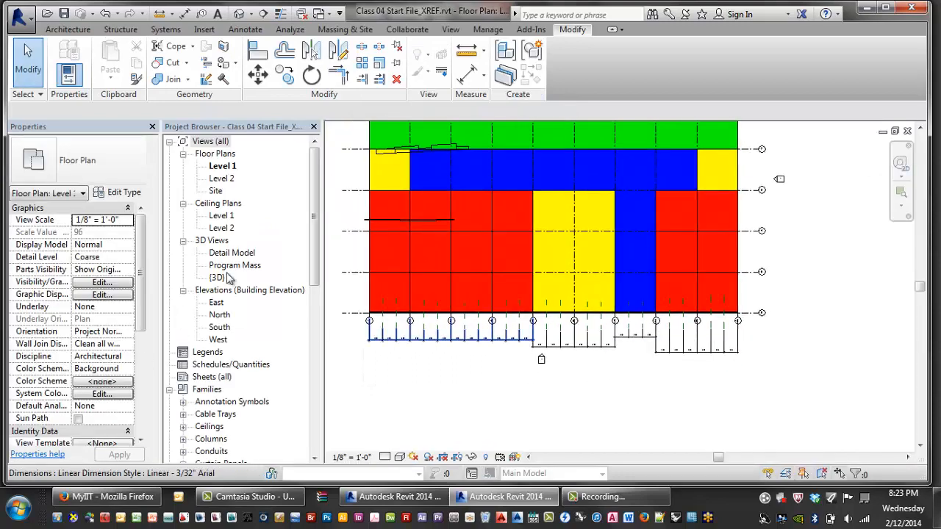
pyautogui.doubleClick(232, 252)
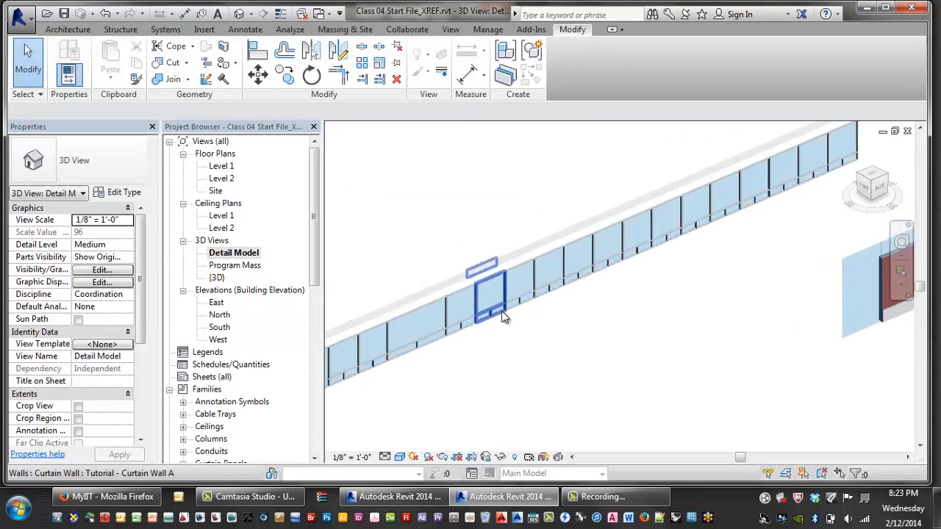
pyautogui.scroll(2, 504, 316)
pyautogui.moveTo(519, 335); pyautogui.dragTo(683, 286, button='middle')
pyautogui.scroll(-1, 684, 285)
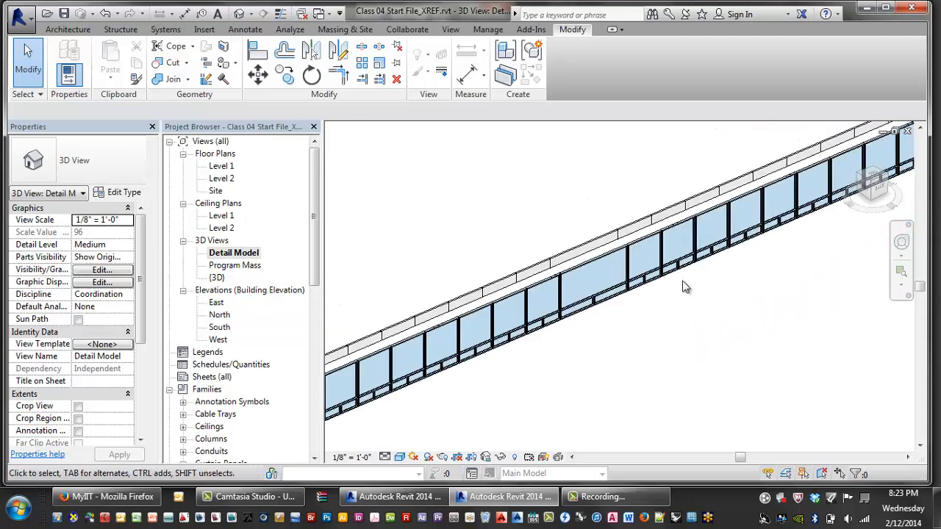
# Step: Open the {3D} view and hide the yellow Atrium mass element behind the curtain wall
pyautogui.doubleClick(217, 277)
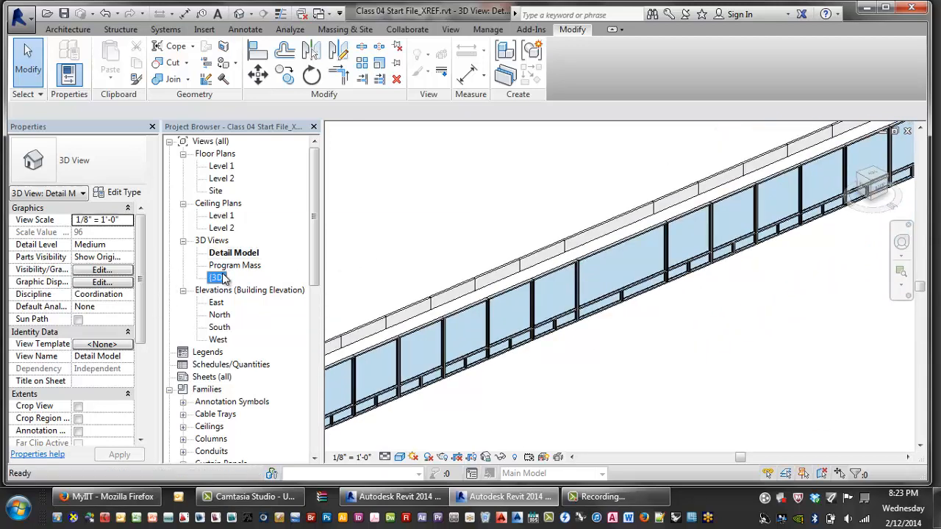
pyautogui.scroll(-3, 648, 328)
pyautogui.scroll(3, 596, 361)
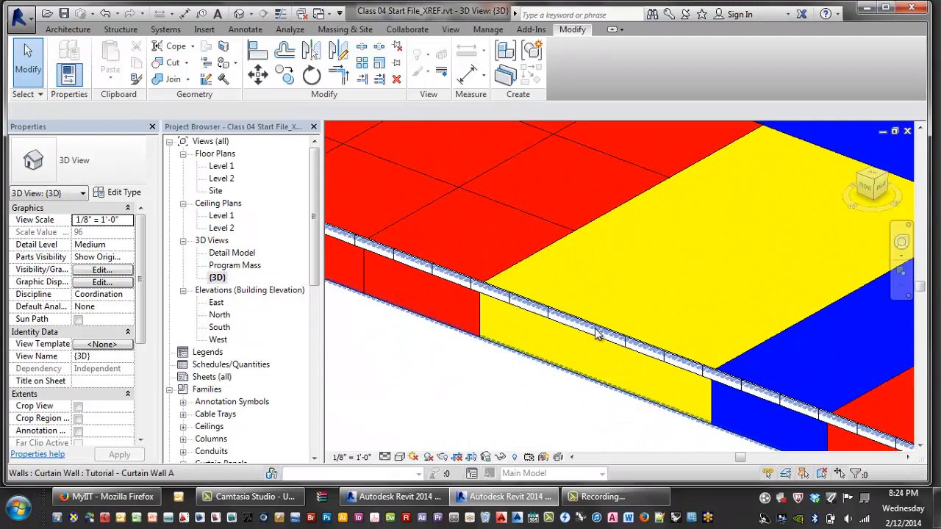
pyautogui.click(534, 259)
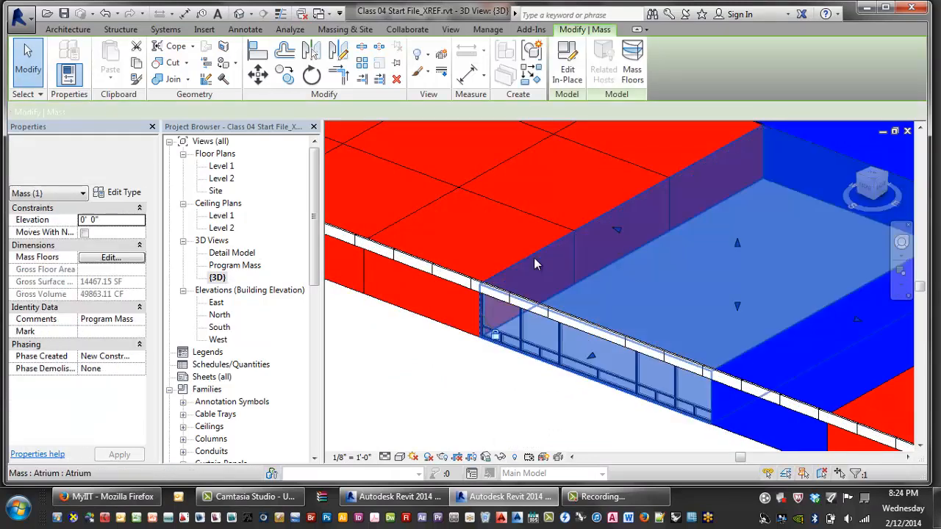
pyautogui.rightClick(533, 257)
pyautogui.moveTo(581, 252)
pyautogui.click(785, 252)
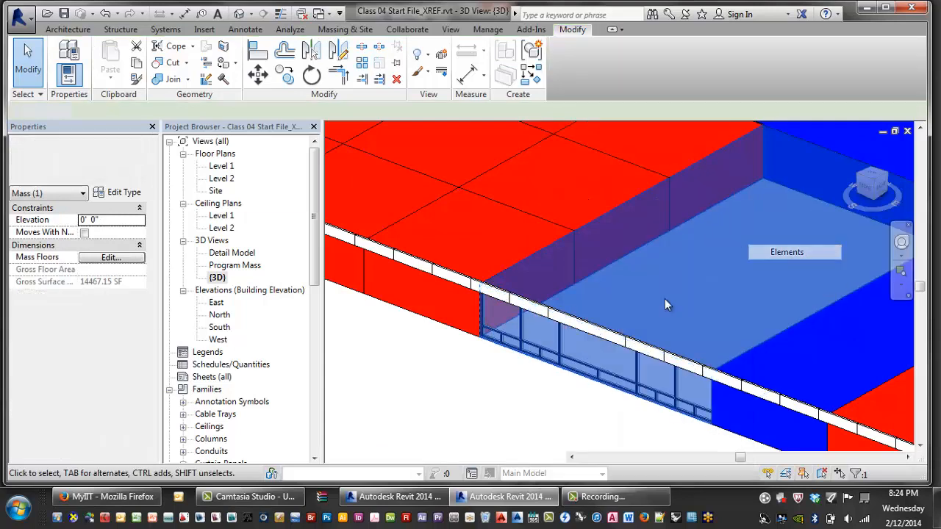
pyautogui.click(581, 378)
# Step: Change the five curtain panels in front of the hidden atrium mass to the Slab Edge Top Visible type of Tutorial Custom Double Skinl
pyautogui.click(497, 358)
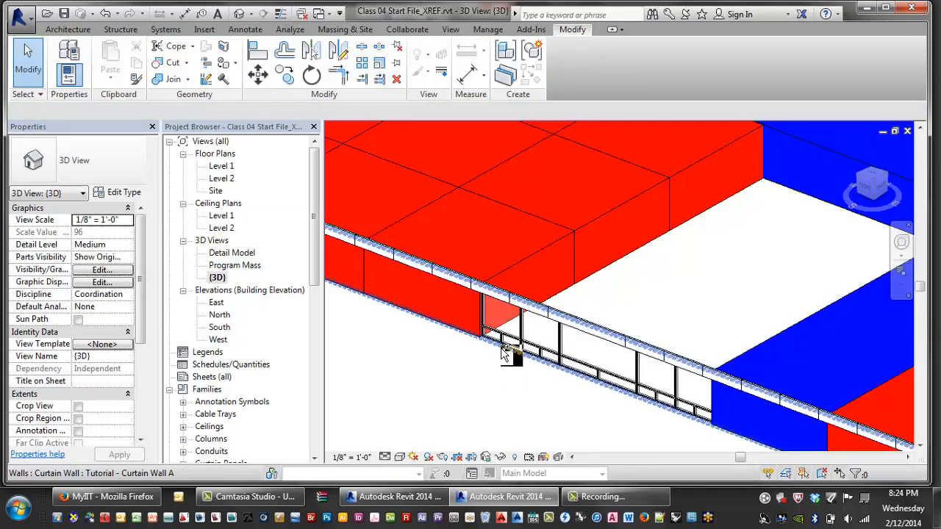
pyautogui.click(506, 350)
pyautogui.keyDown('ctrl'); pyautogui.click(588, 373); pyautogui.keyUp('ctrl')
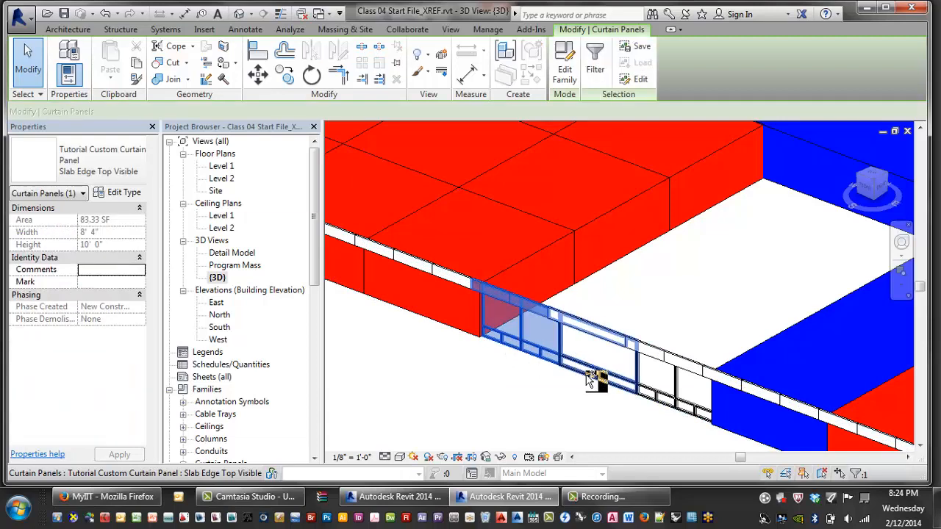
pyautogui.keyDown('ctrl'); pyautogui.click(661, 400); pyautogui.keyUp('ctrl')
pyautogui.keyDown('ctrl'); pyautogui.click(687, 410); pyautogui.keyUp('ctrl')
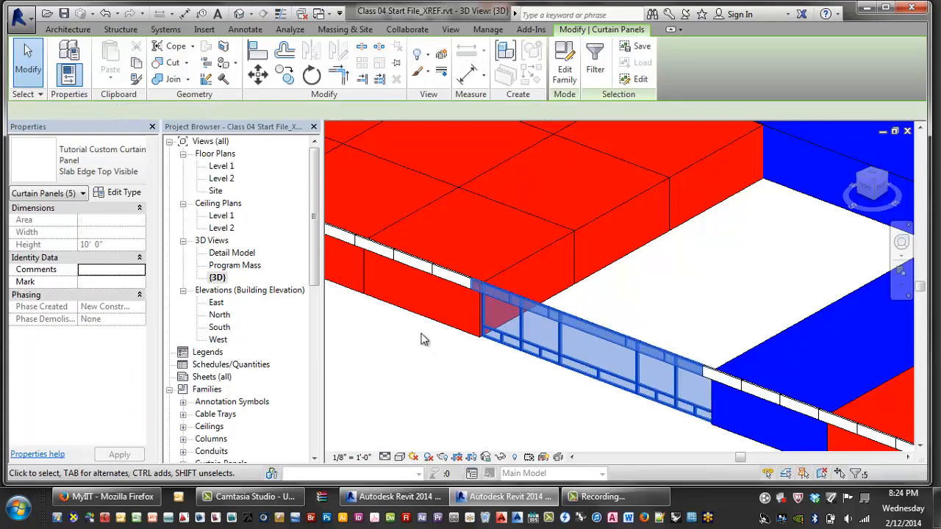
pyautogui.click(103, 158)
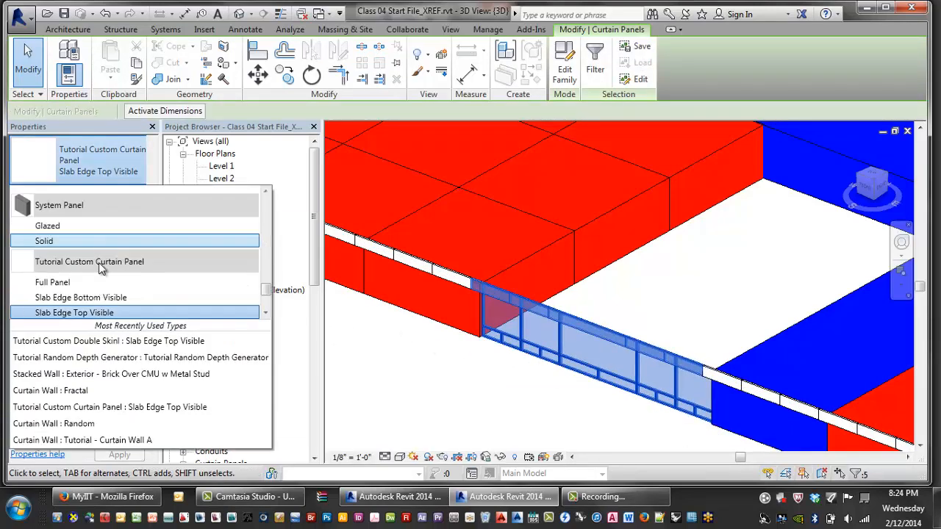
pyautogui.scroll(-1, 88, 280)
pyautogui.scroll(-1, 87, 283)
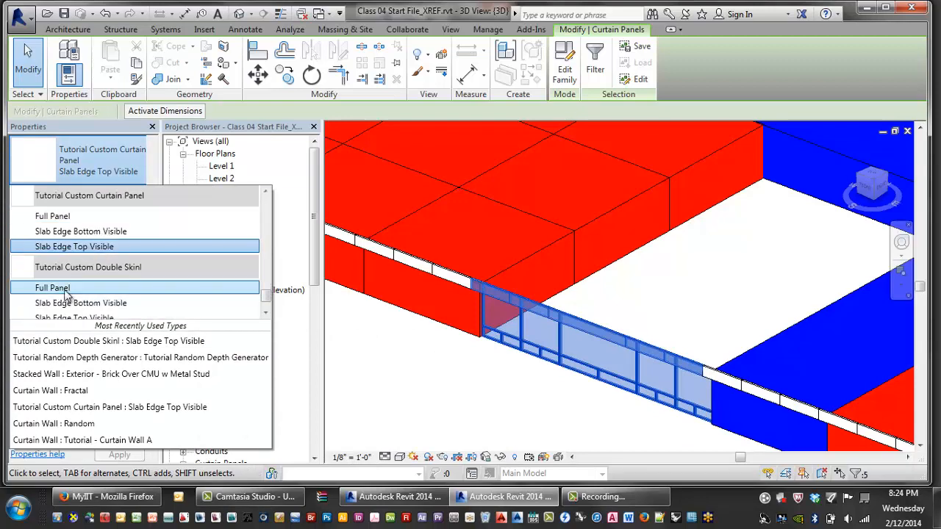
pyautogui.scroll(-1, 73, 290)
pyautogui.click(77, 287)
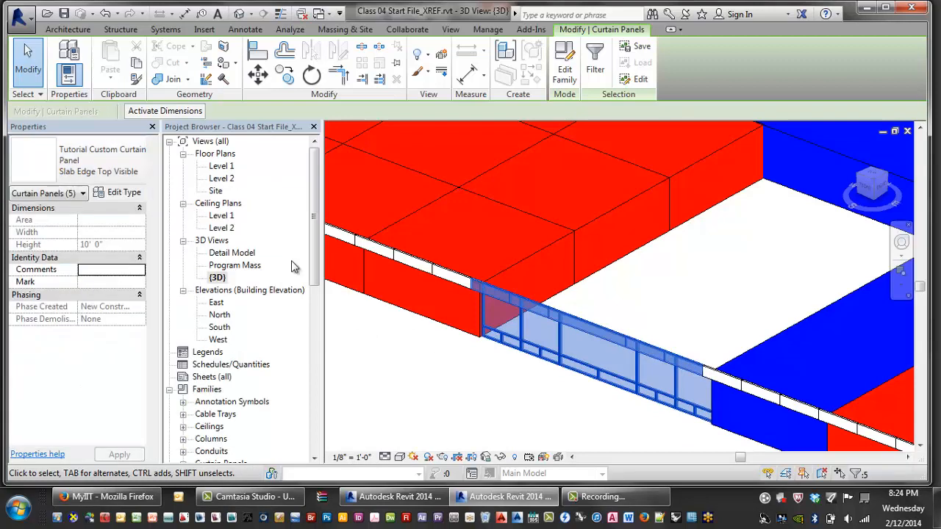
pyautogui.click(557, 417)
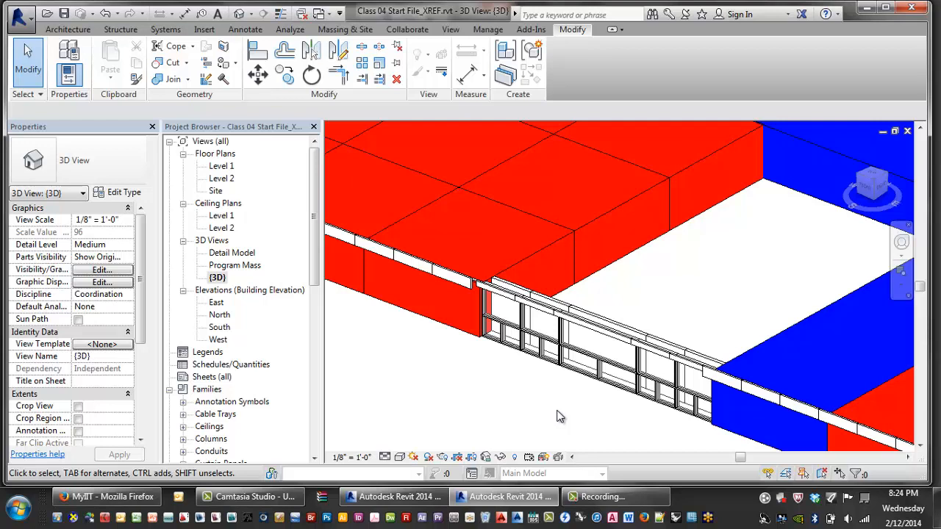
pyautogui.click(599, 497)
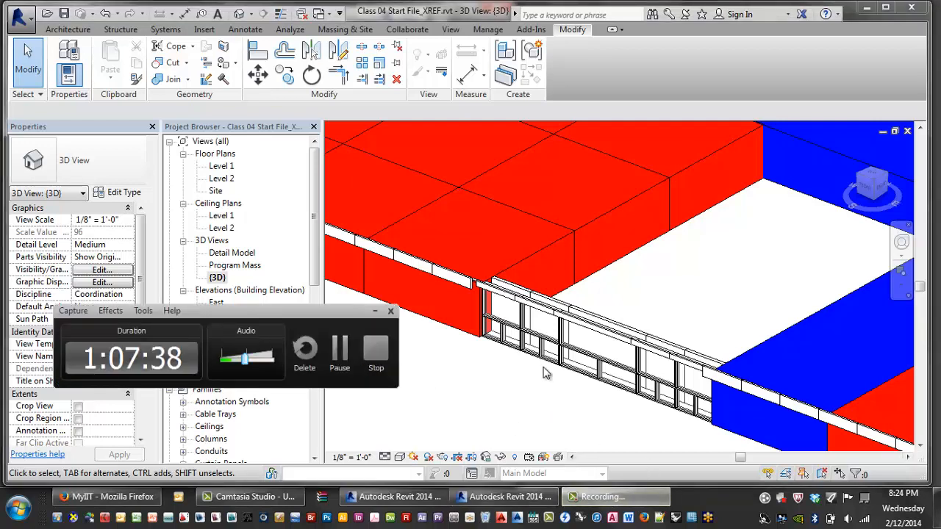
pyautogui.click(390, 311)
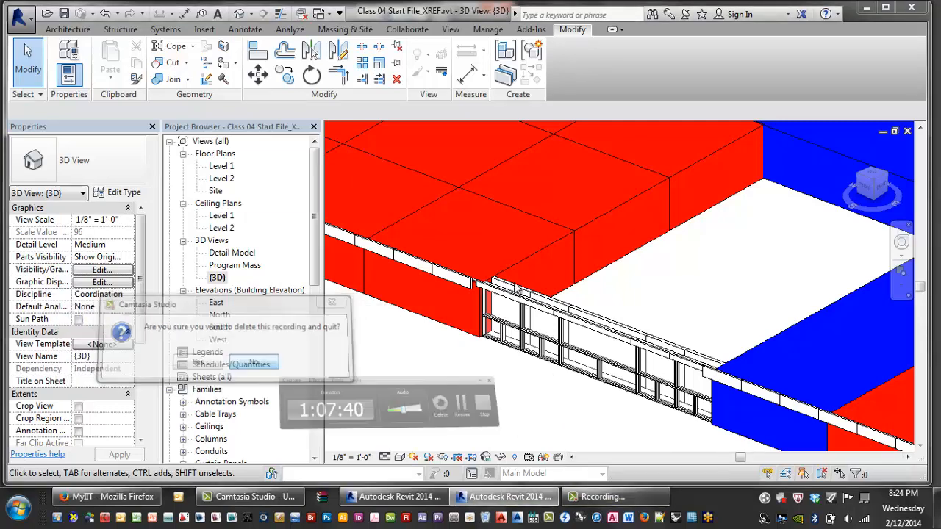
pyautogui.click(597, 497)
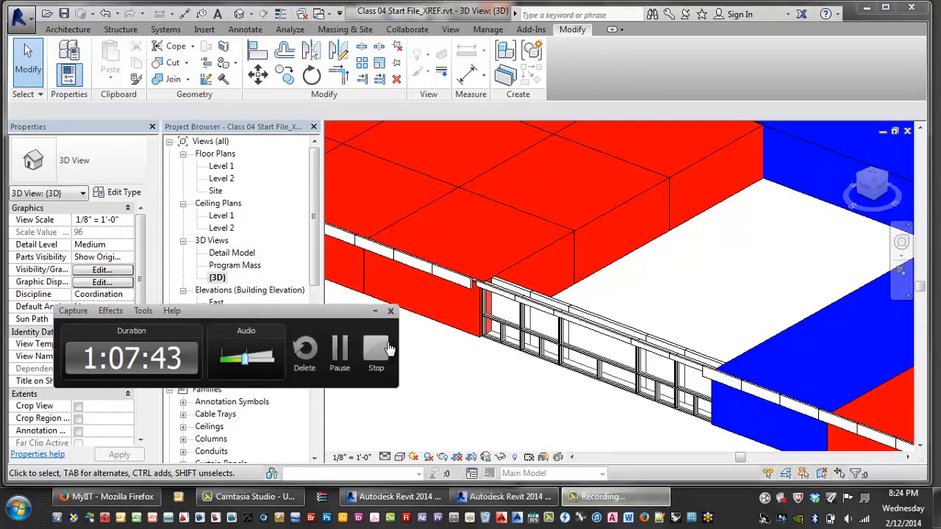
# Step: Review the building in the {3D}, Detail Model and Program Mass 3D views
pyautogui.scroll(-5, 518, 379)
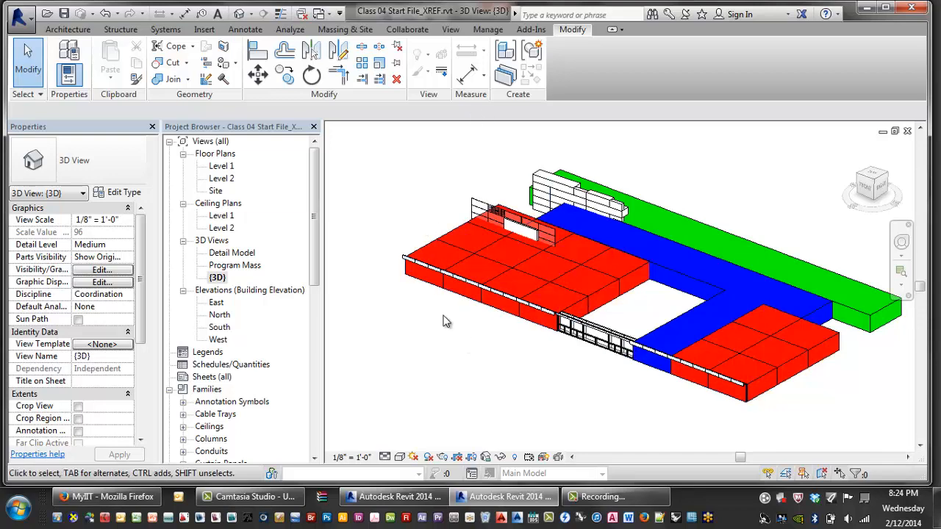
pyautogui.doubleClick(231, 252)
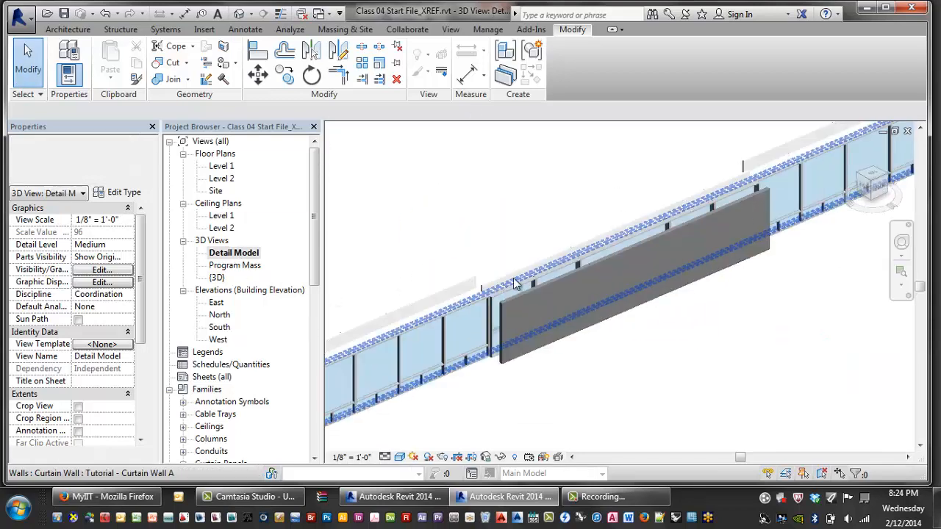
pyautogui.doubleClick(235, 265)
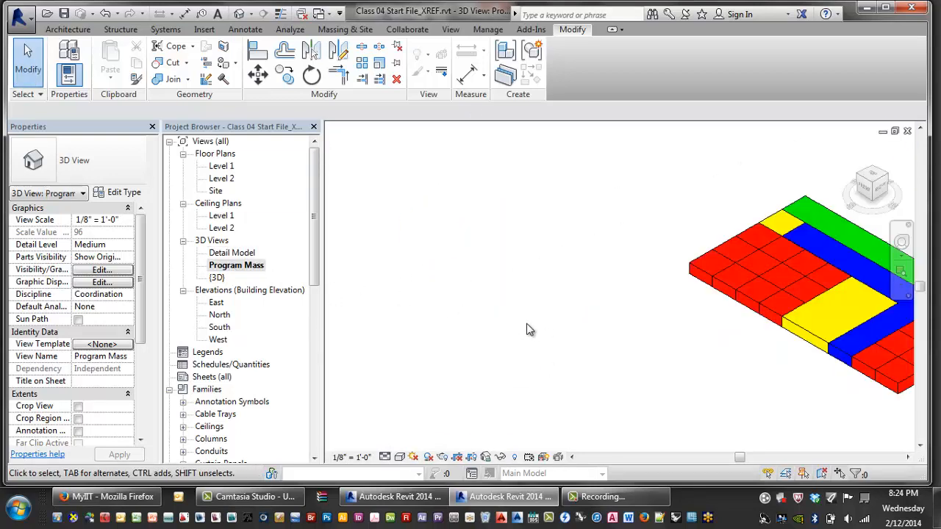
pyautogui.scroll(-1, 570, 289)
pyautogui.moveTo(595, 298); pyautogui.dragTo(491, 368, button='middle')
pyautogui.scroll(3, 489, 315)
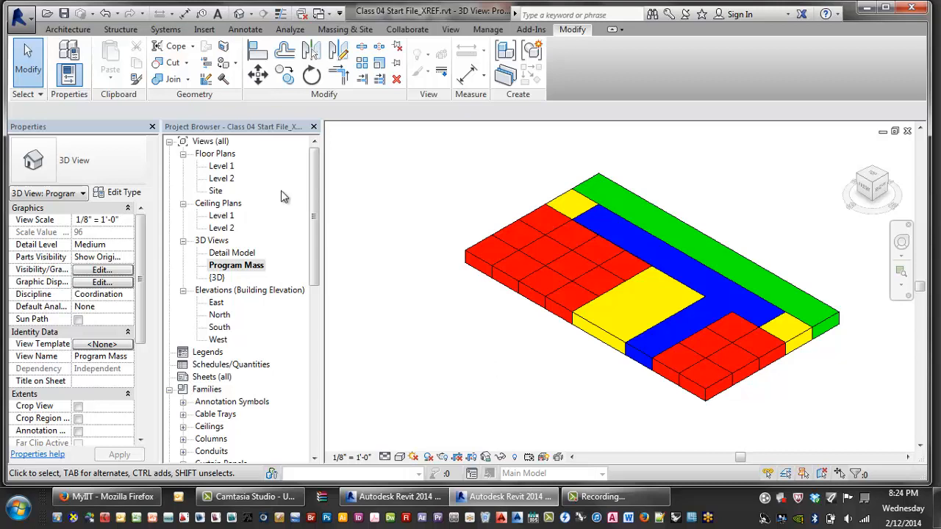
# Step: Save the Class 04 Start File_XREF.rvt project and switch to the maximized Class 04 Start File_Master.rvt window
pyautogui.click(19, 18)
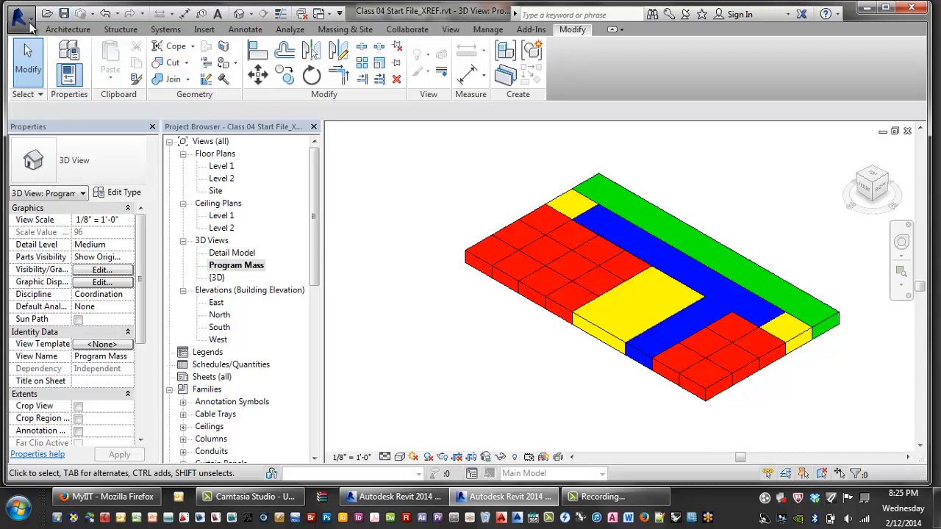
pyautogui.click(56, 141)
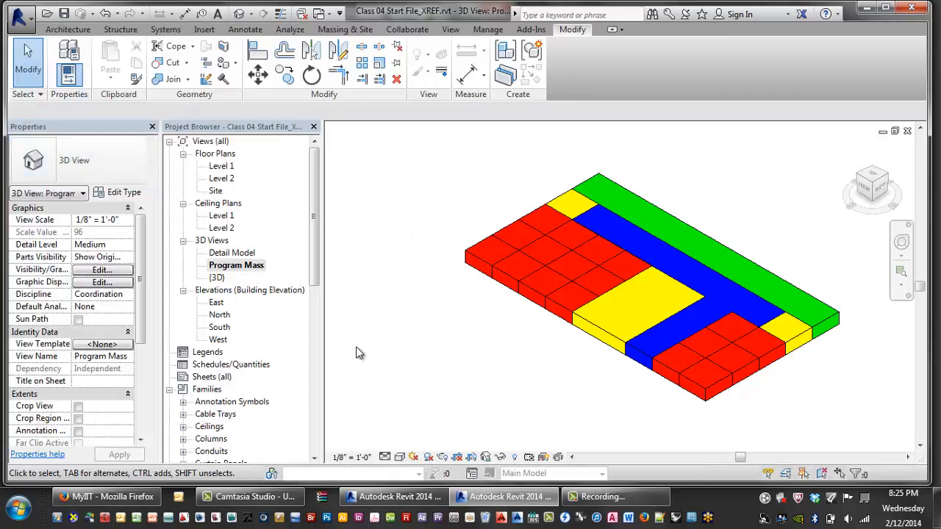
pyautogui.click(390, 498)
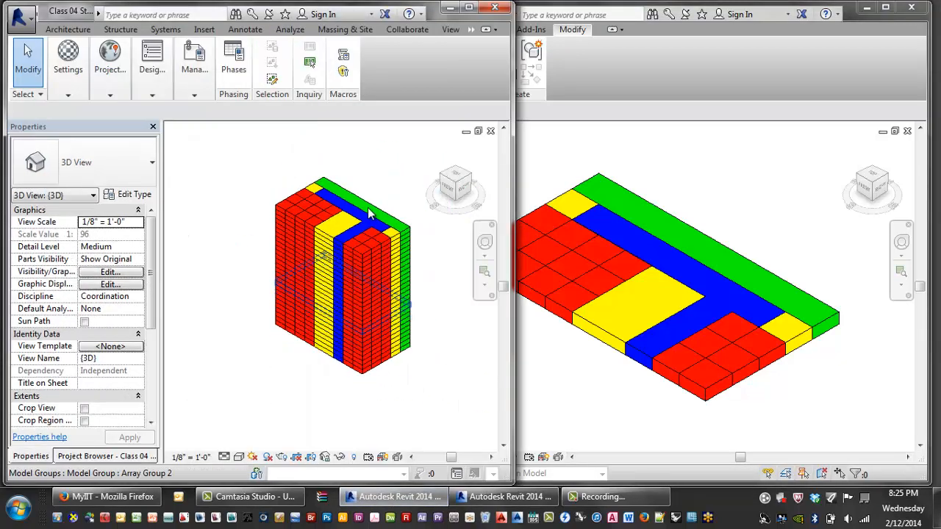
pyautogui.click(469, 8)
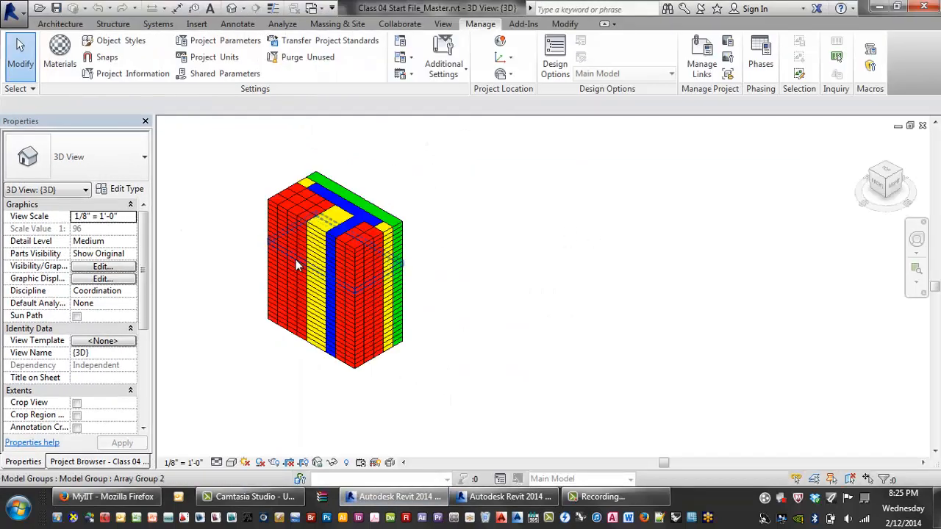
pyautogui.scroll(4, 527, 299)
pyautogui.moveTo(527, 299); pyautogui.dragTo(572, 292, button='middle')
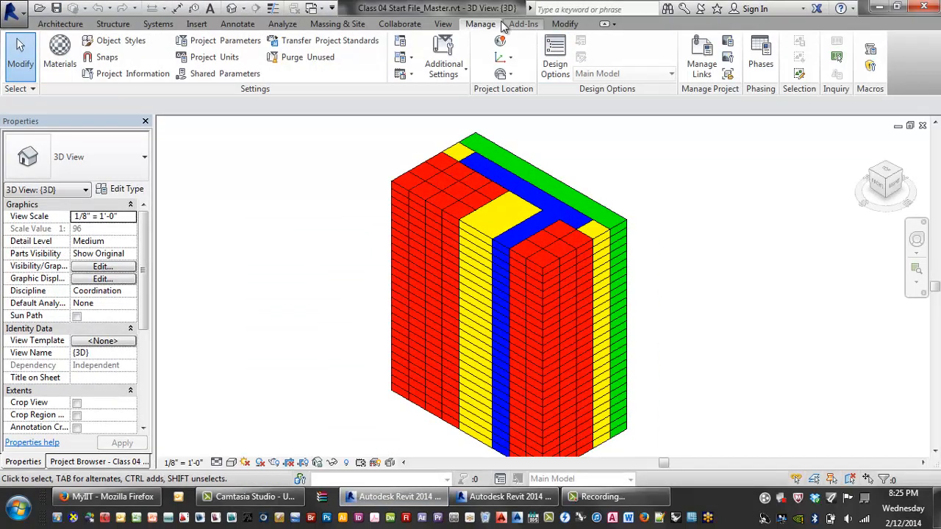
# Step: Reload the linked Class 04 Start File_XREF.rvt through Manage Links and inspect the updated facade on the tower
pyautogui.click(710, 57)
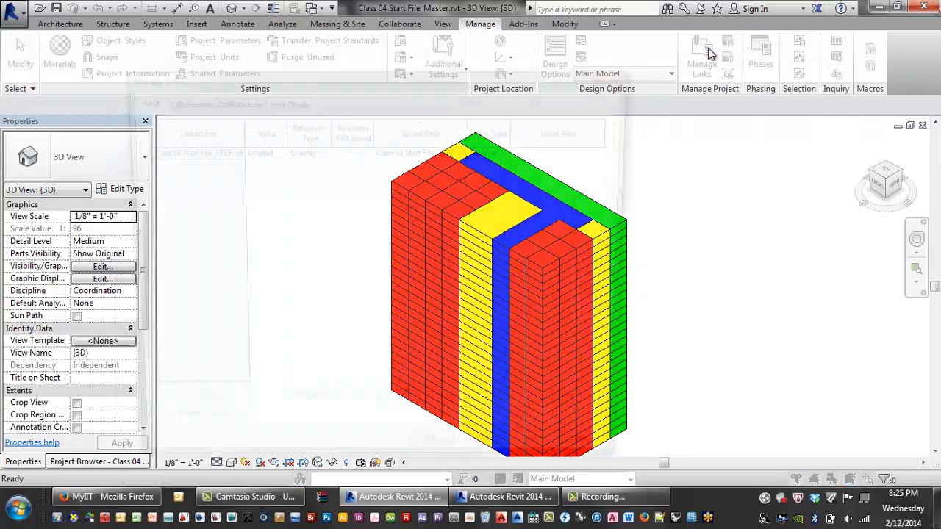
pyautogui.click(224, 152)
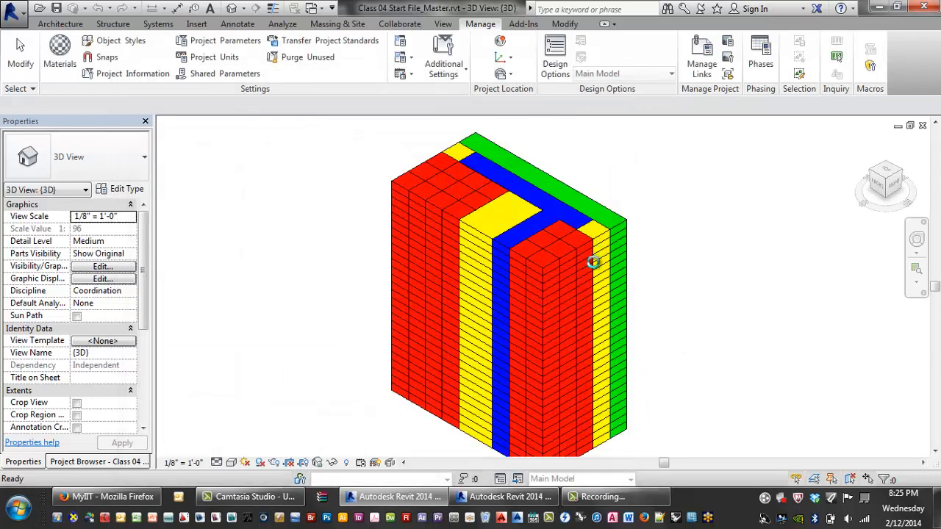
pyautogui.scroll(-3, 594, 262)
pyautogui.scroll(5, 520, 228)
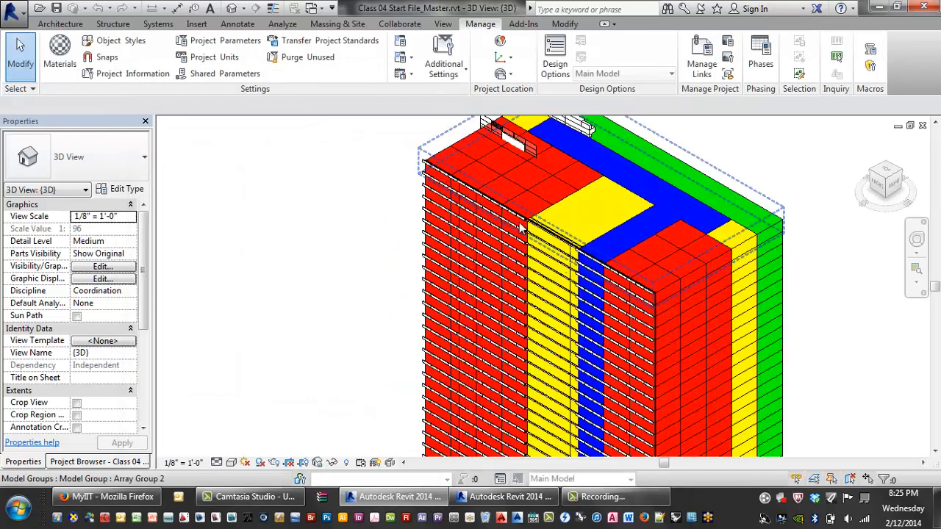
pyautogui.scroll(5, 520, 227)
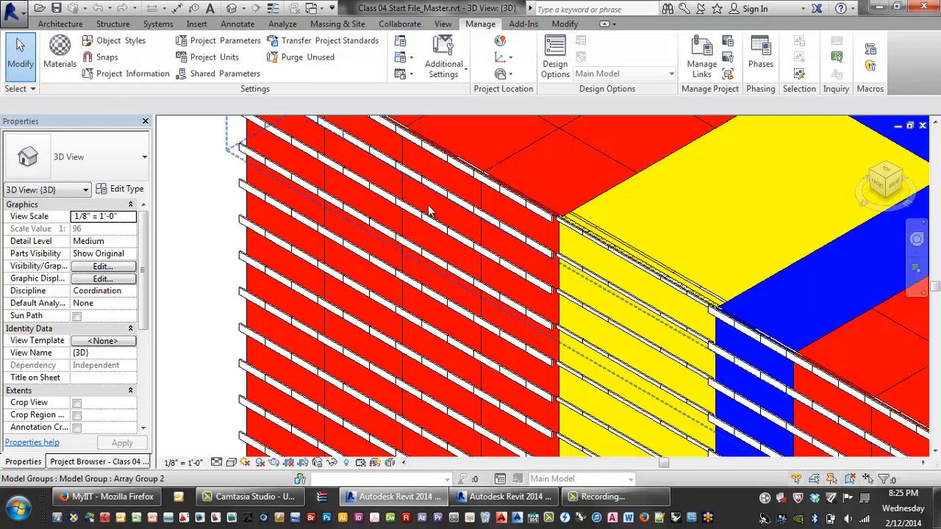
pyautogui.scroll(-2, 504, 285)
pyautogui.scroll(-1, 504, 285)
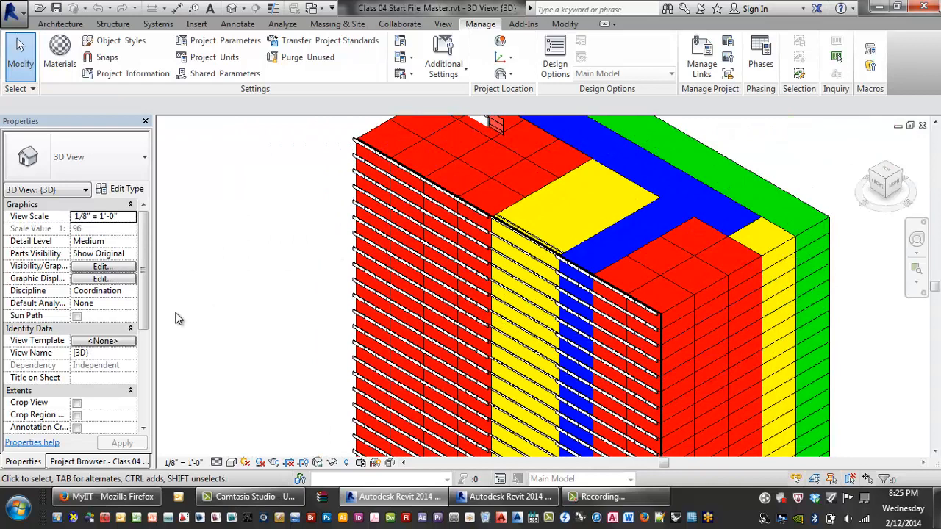
# Step: Duplicate the {3D} view without detailing and rename the copy Program Mass
pyautogui.moveTo(144, 298); pyautogui.dragTo(144, 397)
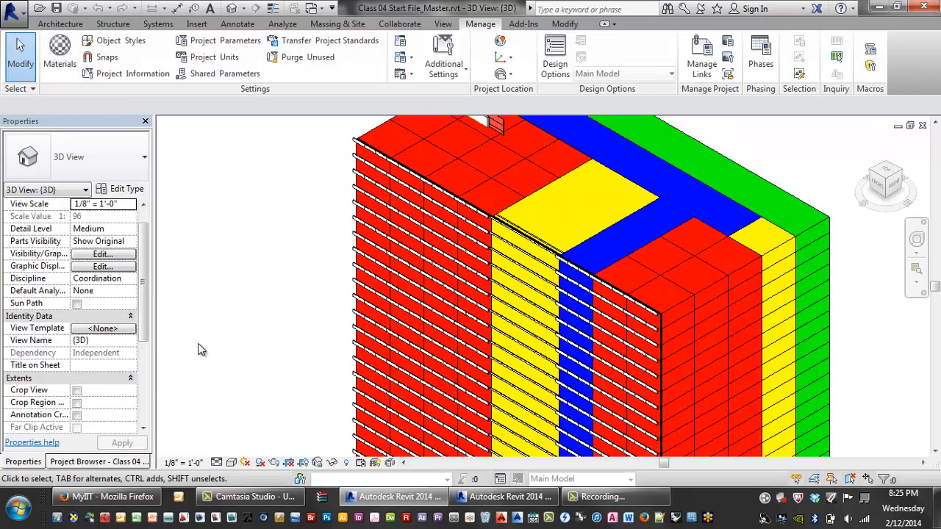
pyautogui.click(79, 462)
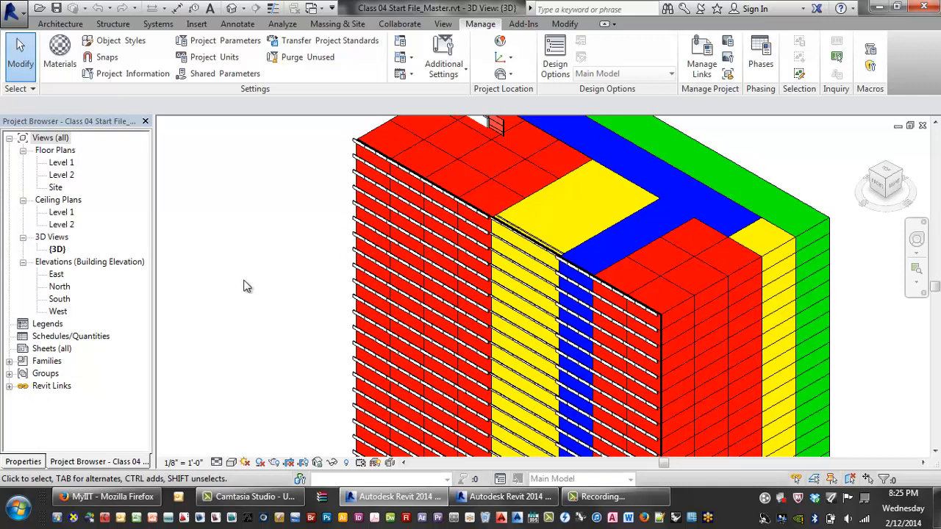
pyautogui.rightClick(64, 250)
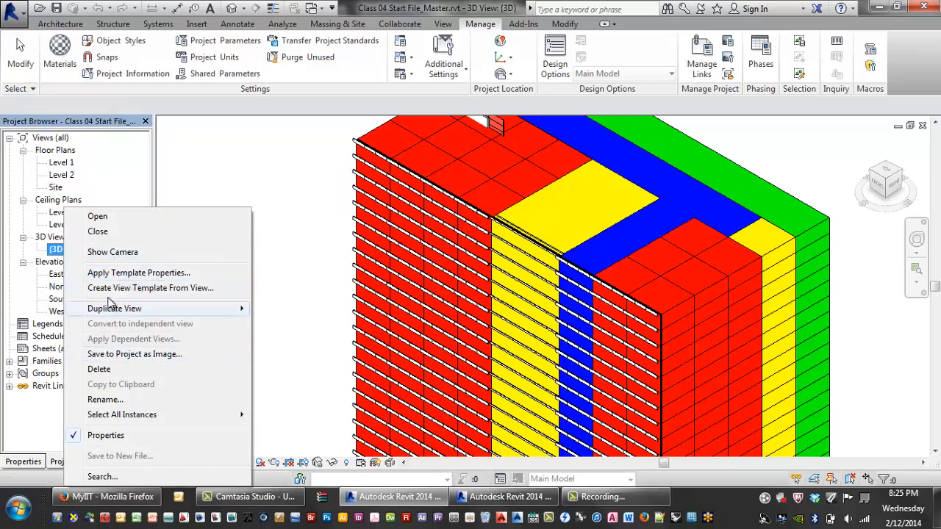
pyautogui.moveTo(112, 310)
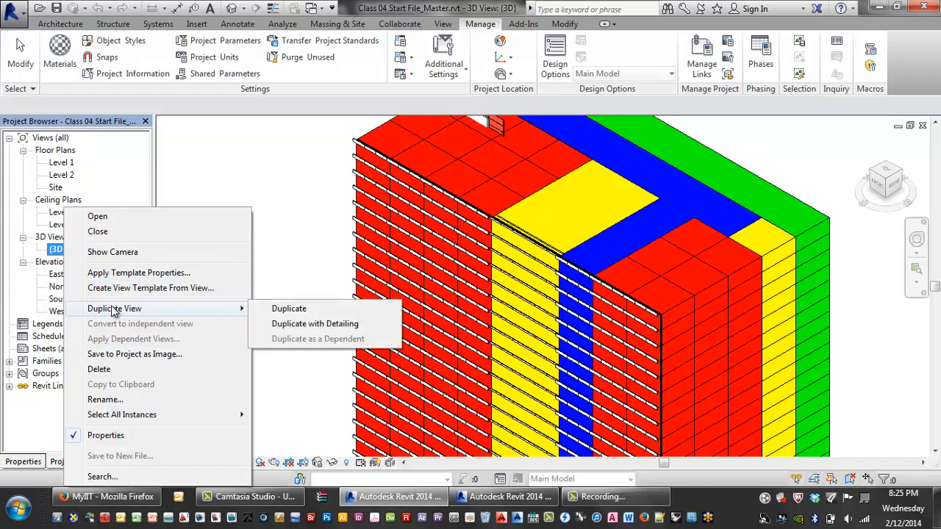
pyautogui.click(305, 309)
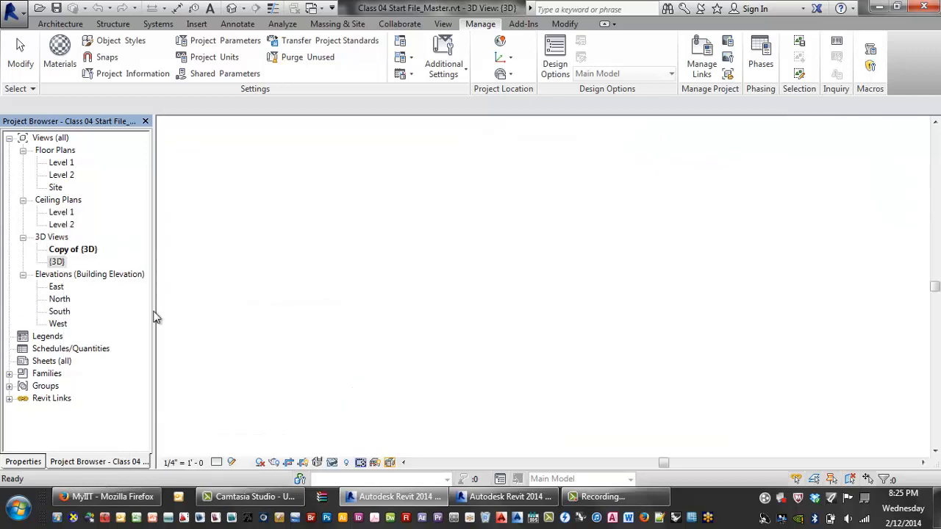
pyautogui.rightClick(86, 250)
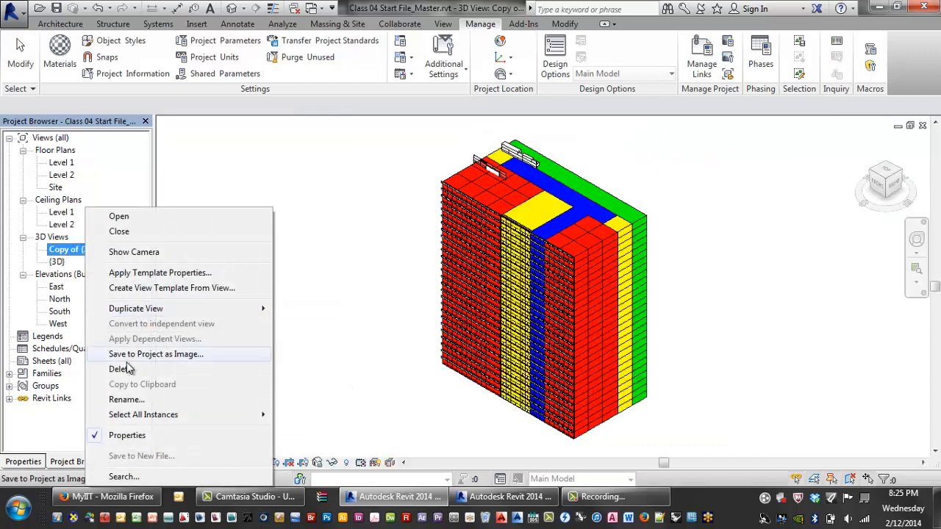
pyautogui.click(131, 400)
pyautogui.press('BackSpace')
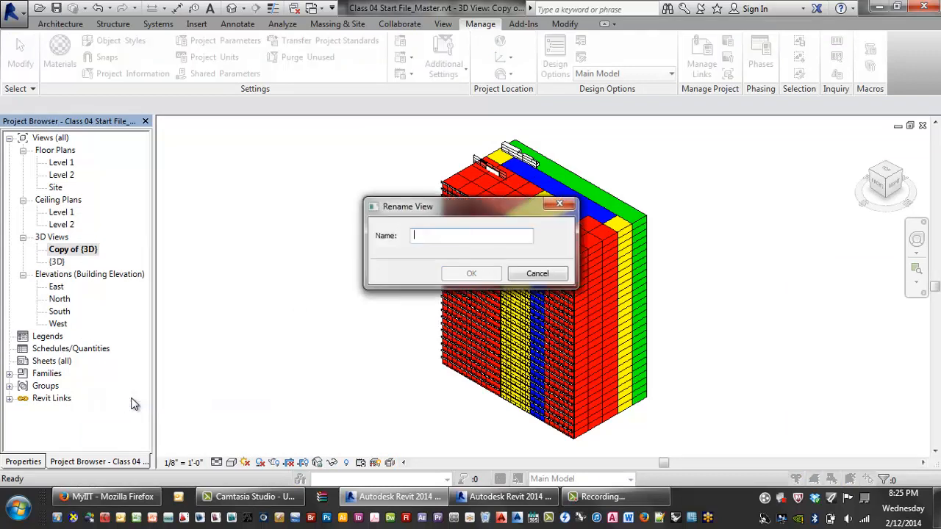
pyautogui.write('{rog')
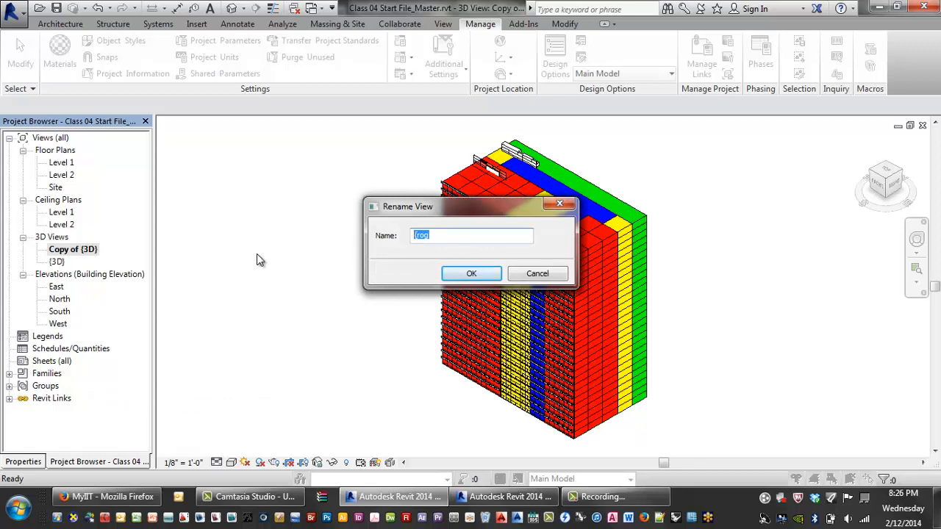
pyautogui.write('ram Mass')
pyautogui.click(471, 274)
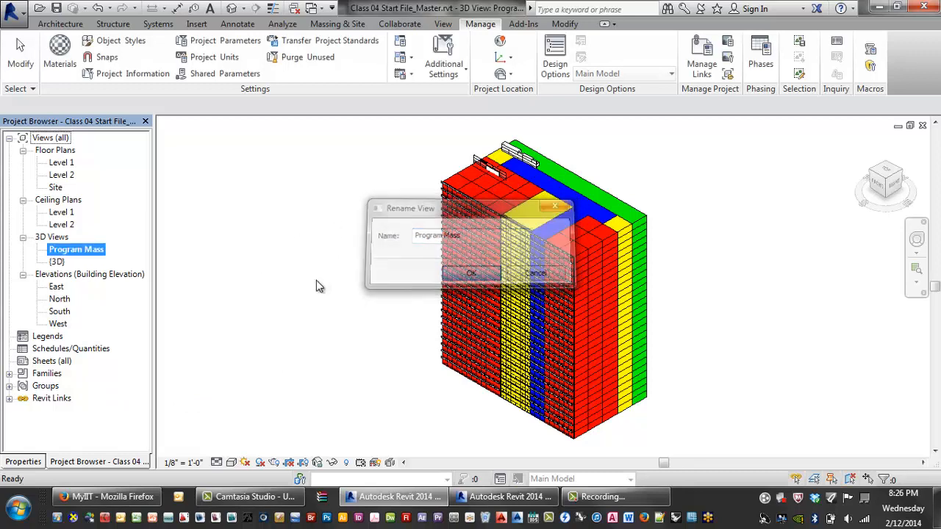
# Step: Duplicate the Program Mass 3D view without detailing and rename the copy Detail Model
pyautogui.click(73, 250)
pyautogui.rightClick(62, 253)
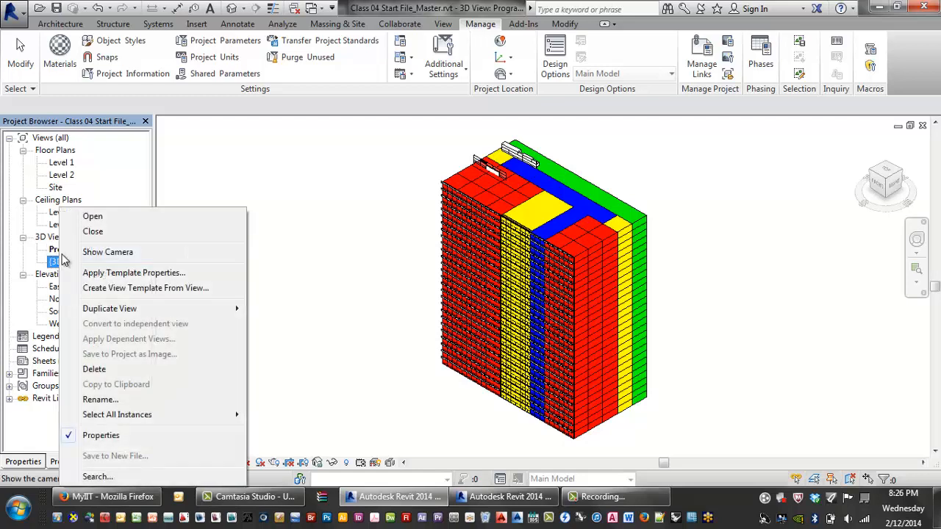
pyautogui.click(62, 253)
pyautogui.rightClick(62, 253)
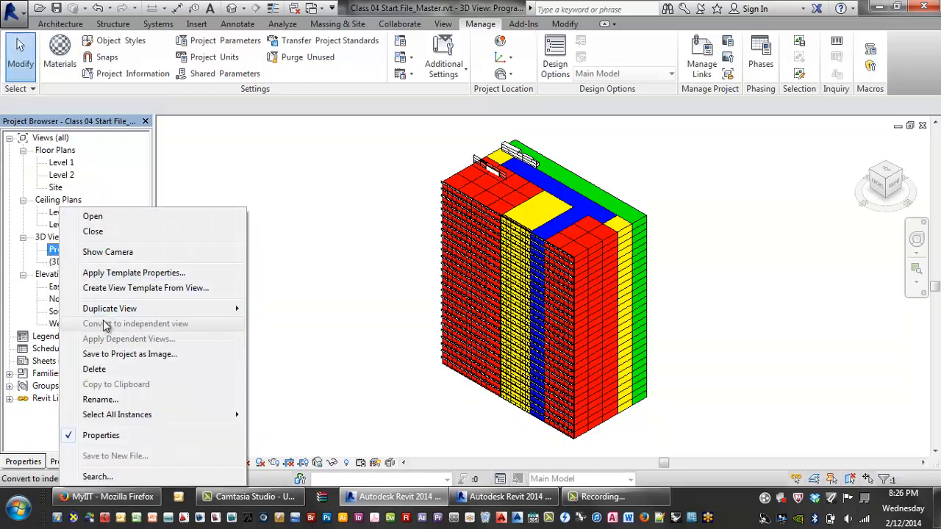
pyautogui.moveTo(111, 309)
pyautogui.click(283, 309)
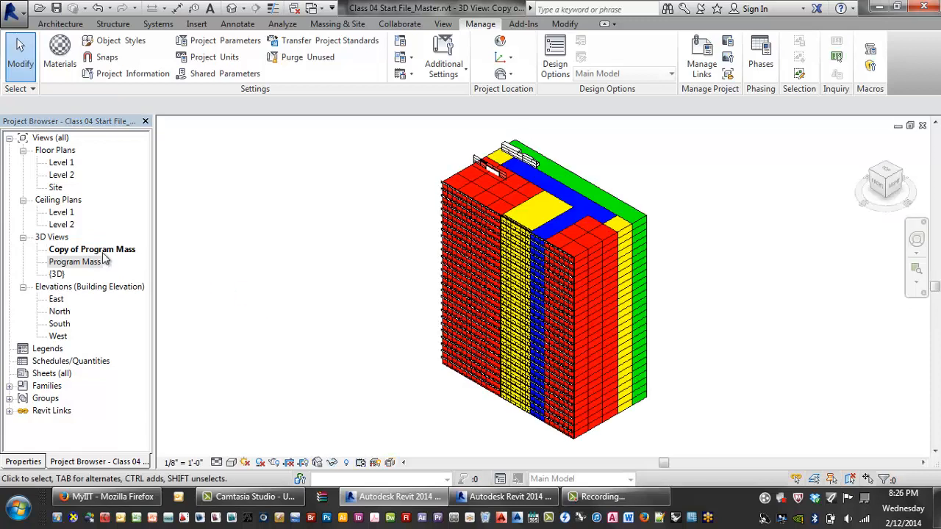
pyautogui.click(91, 258)
pyautogui.rightClick(93, 259)
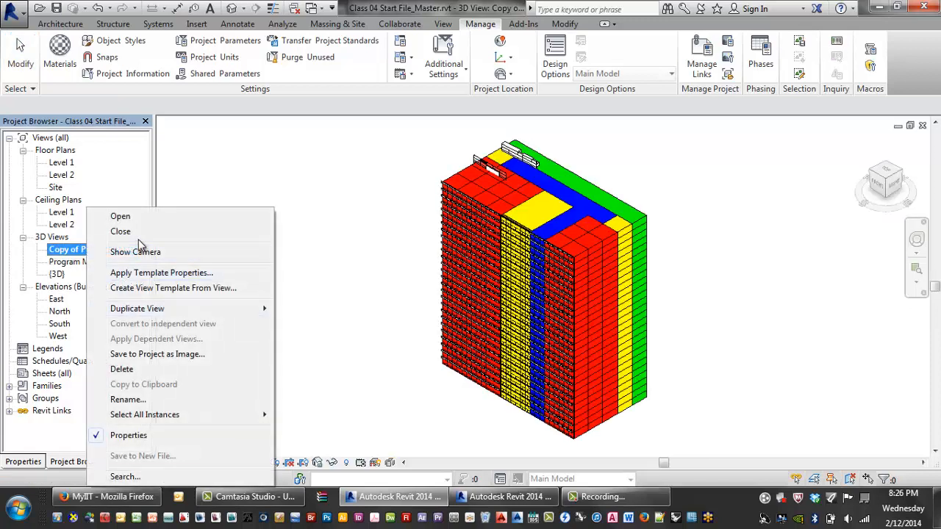
pyautogui.click(125, 398)
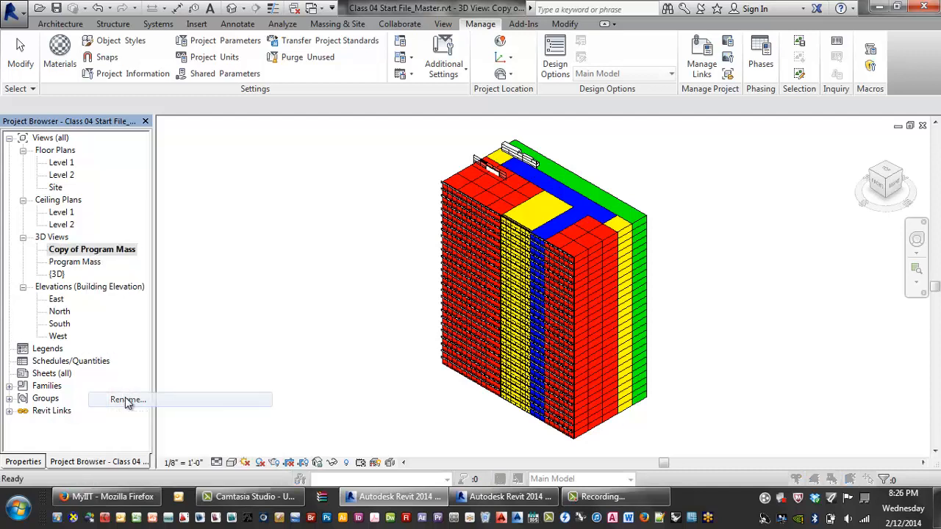
pyautogui.write('Detail Model')
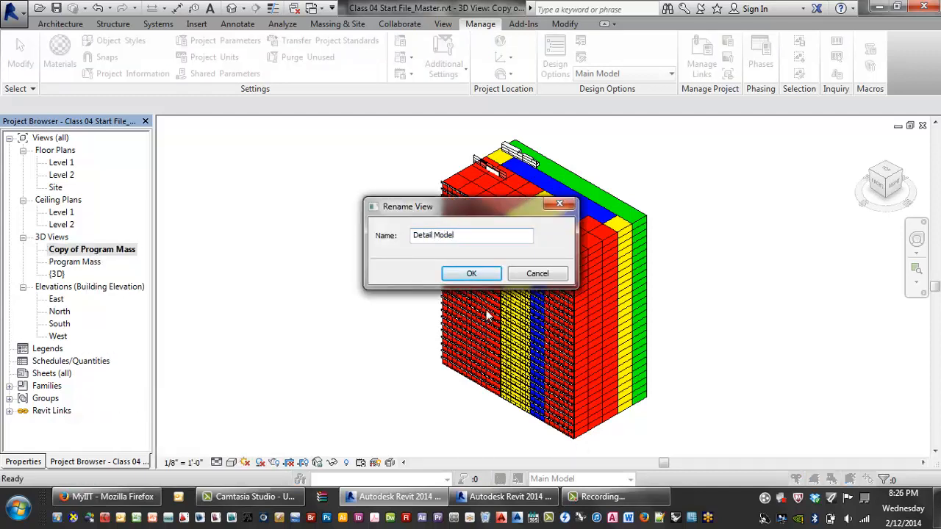
pyautogui.click(474, 275)
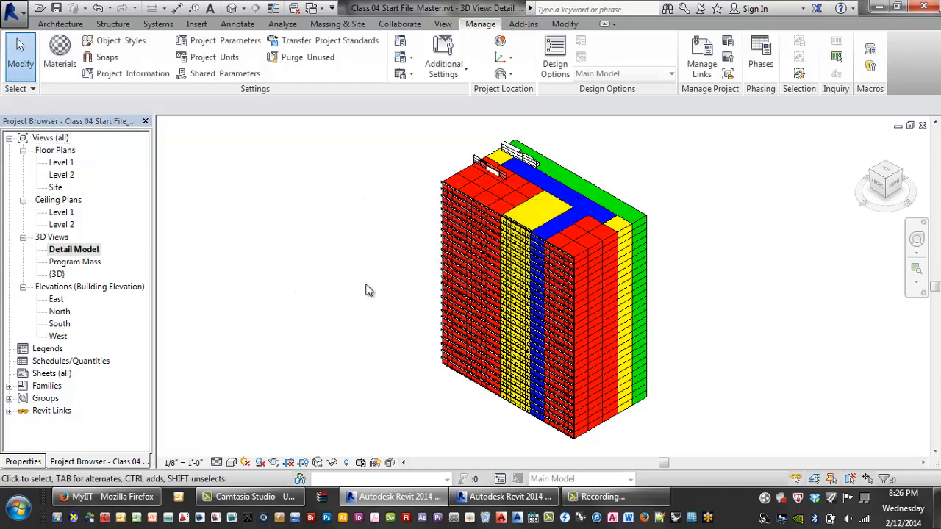
# Step: Open the Detail Model view's visibility/graphic overrides for Revit links and inspect the instances of Class 04 Start File_XREF.rvt
pyautogui.click(73, 250)
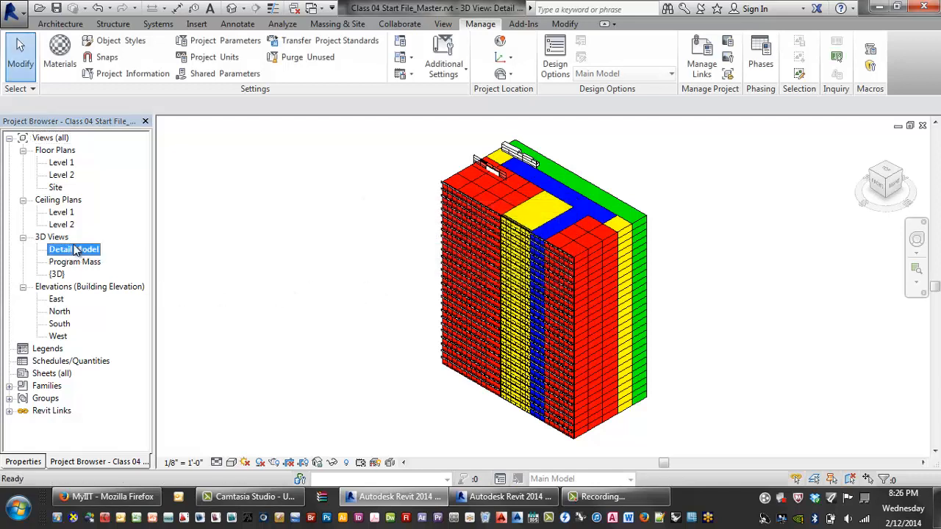
pyautogui.click(391, 234)
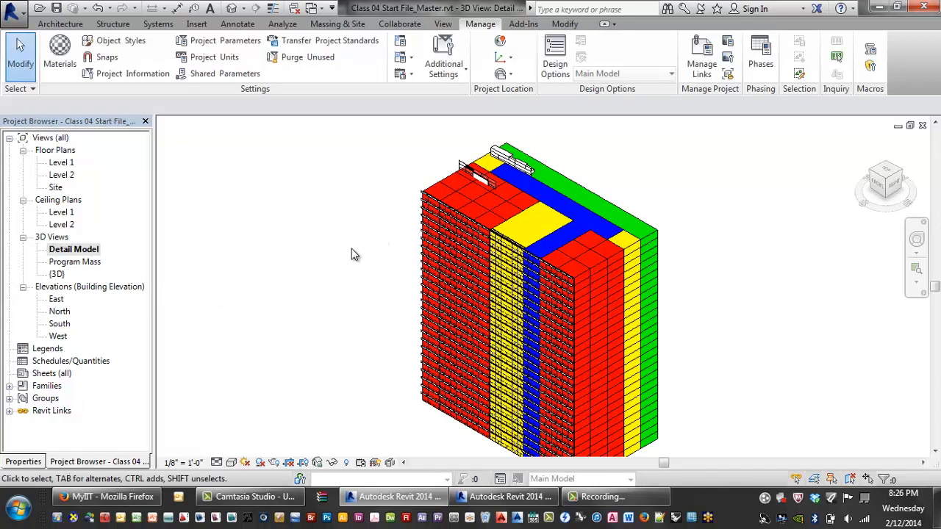
pyautogui.press('v')
pyautogui.press('g')
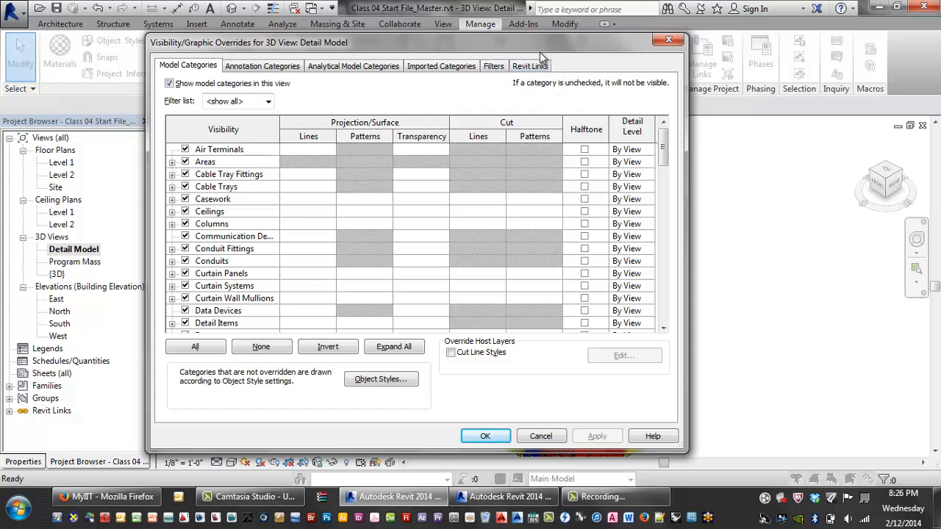
pyautogui.click(531, 66)
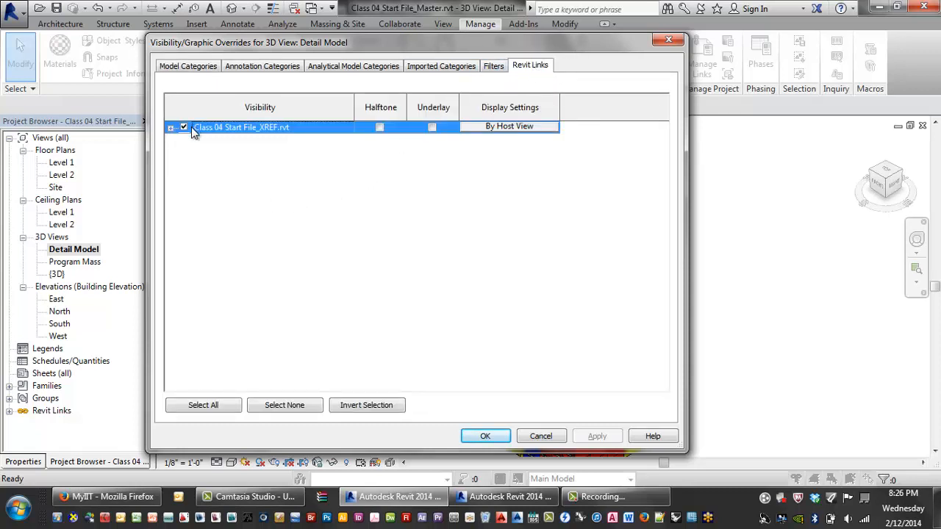
pyautogui.click(171, 128)
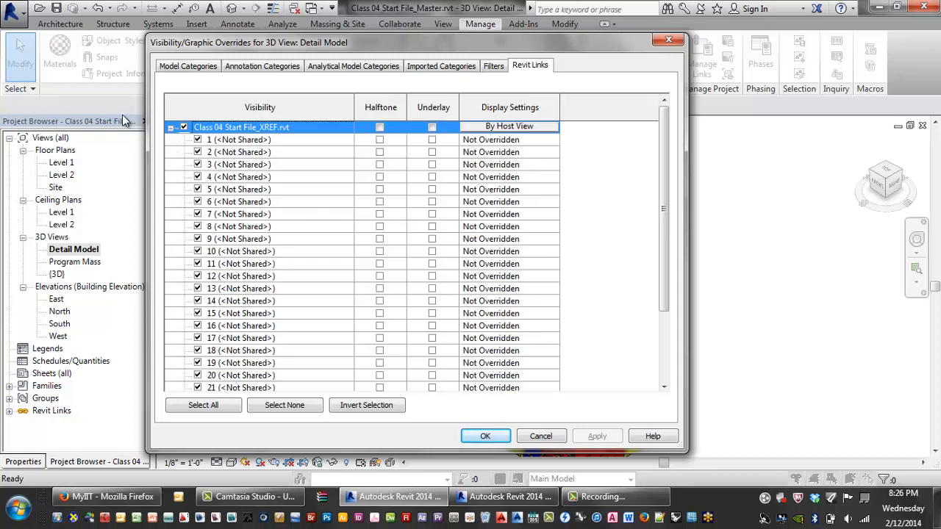
pyautogui.click(170, 128)
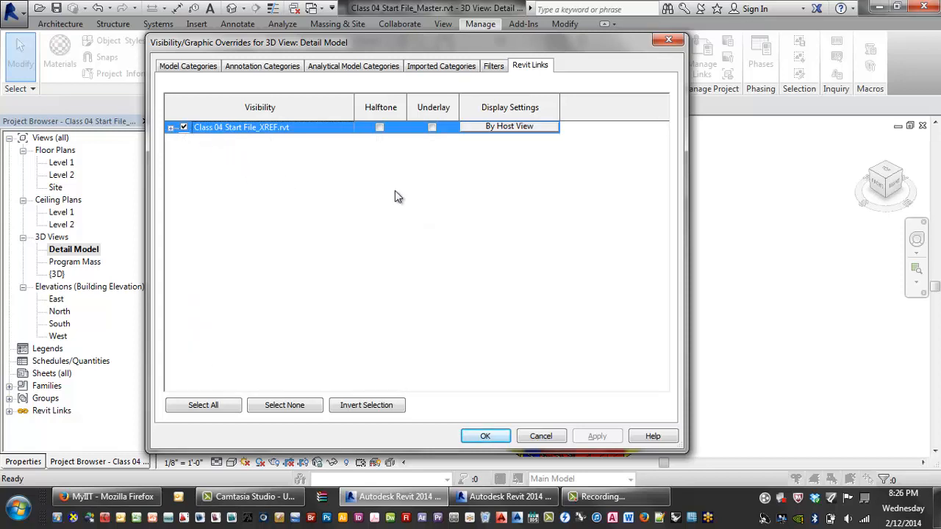
# Step: Set the Class 04 Start File_XREF.rvt link to display by linked view using 3D View: Detail Model and apply the overrides
pyautogui.click(509, 127)
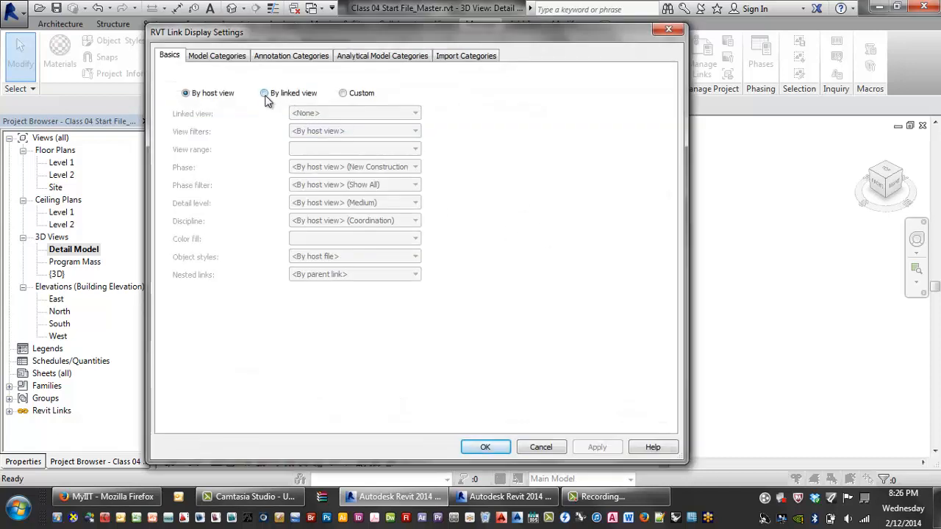
pyautogui.moveTo(301, 37); pyautogui.dragTo(324, 37)
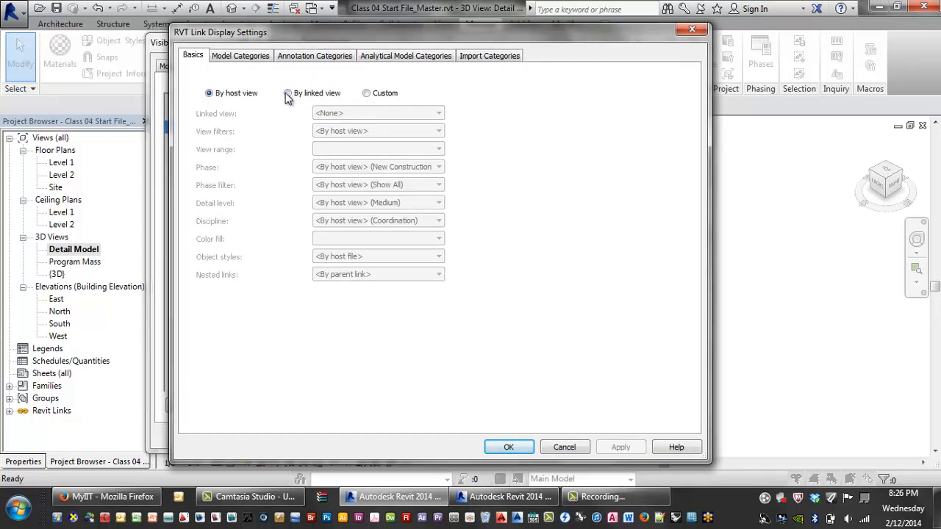
pyautogui.click(288, 93)
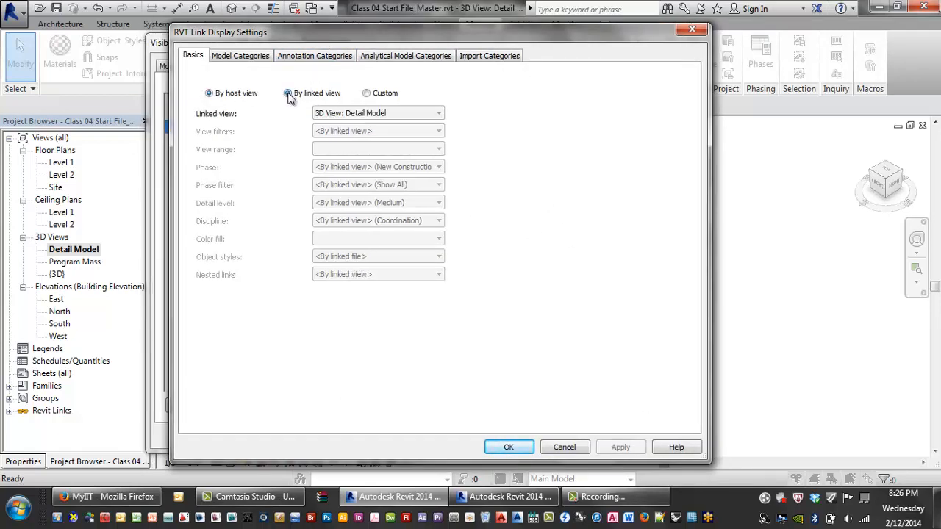
pyautogui.click(351, 115)
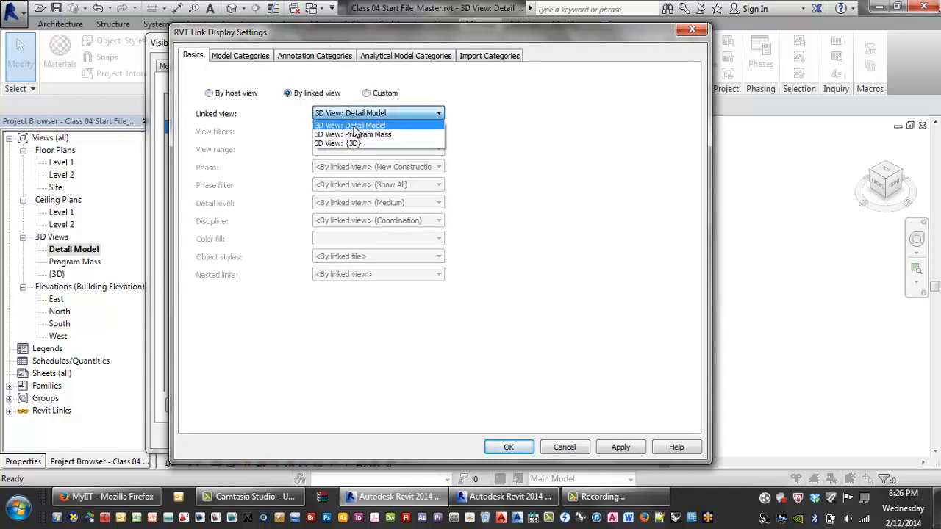
pyautogui.click(355, 128)
pyautogui.click(624, 446)
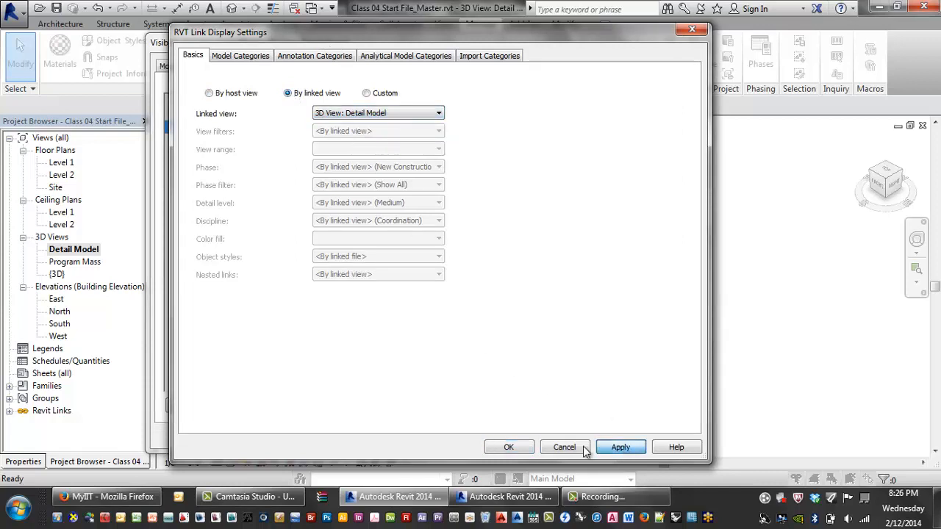
pyautogui.click(515, 448)
pyautogui.click(502, 438)
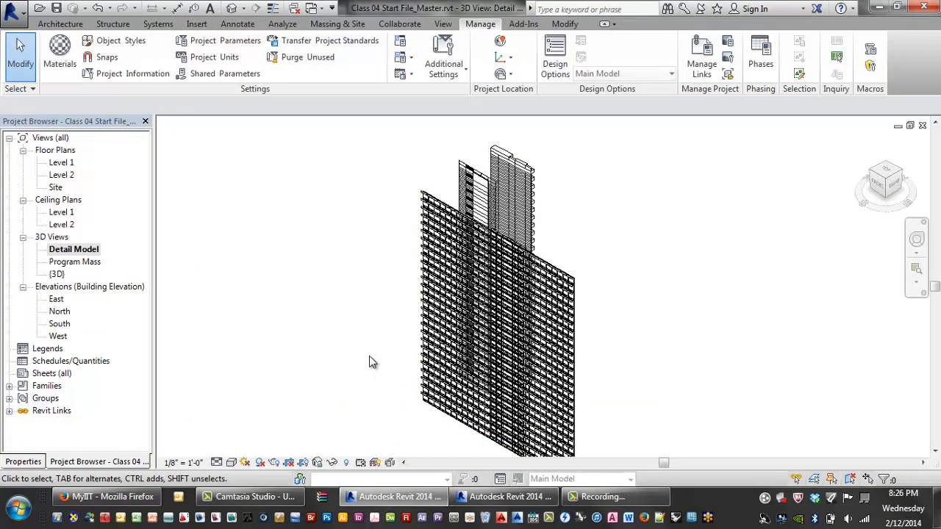
# Step: In the Program Mass 3D view, override the Class 04 Start File_XREF.rvt link to display by linked view using 3D View: Program Mass
pyautogui.click(73, 266)
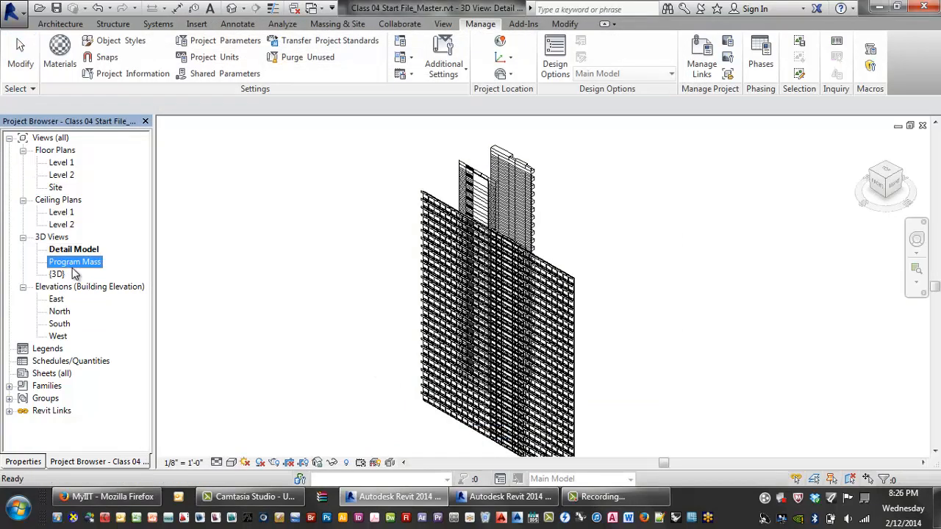
pyautogui.doubleClick(73, 266)
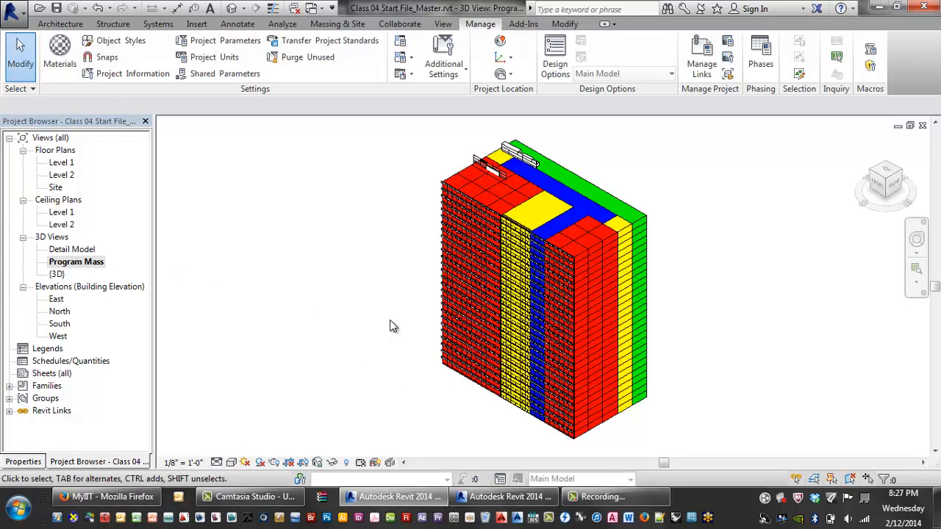
pyautogui.press('v')
pyautogui.press('g')
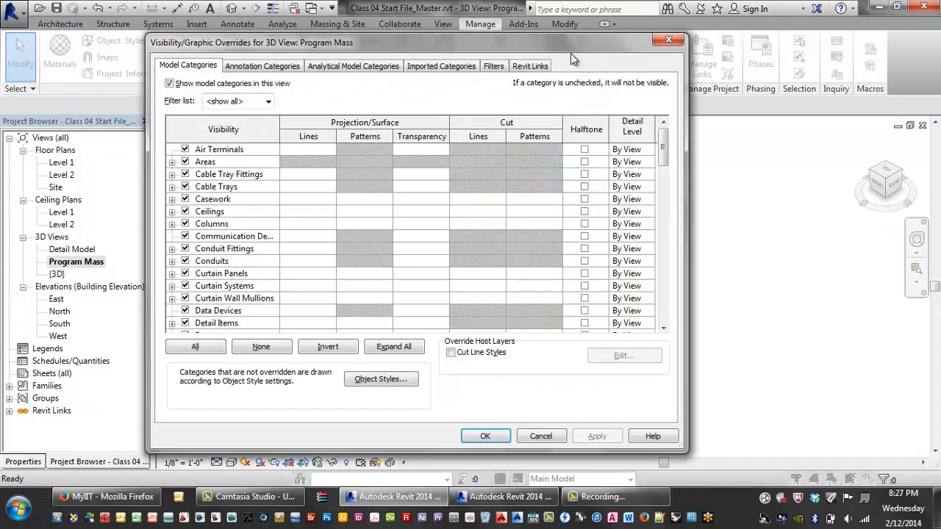
pyautogui.click(530, 66)
pyautogui.click(497, 127)
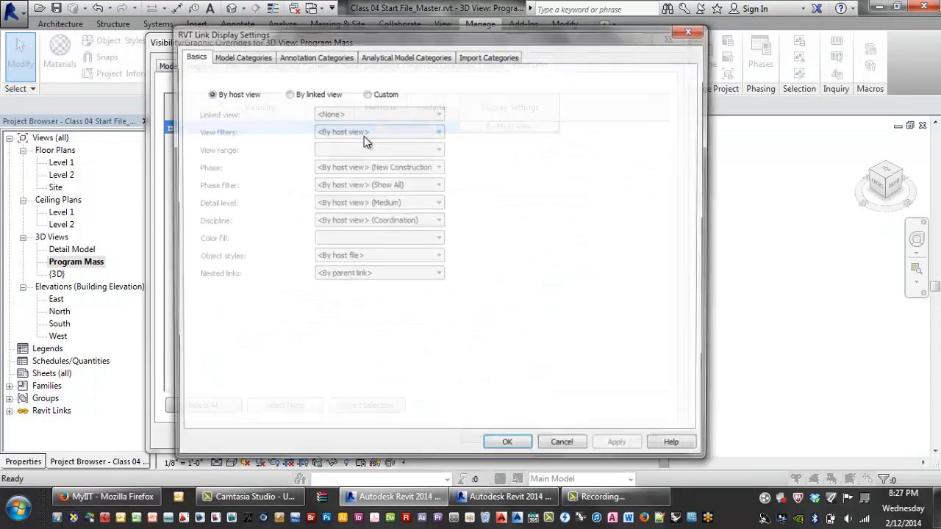
pyautogui.click(289, 93)
pyautogui.click(367, 114)
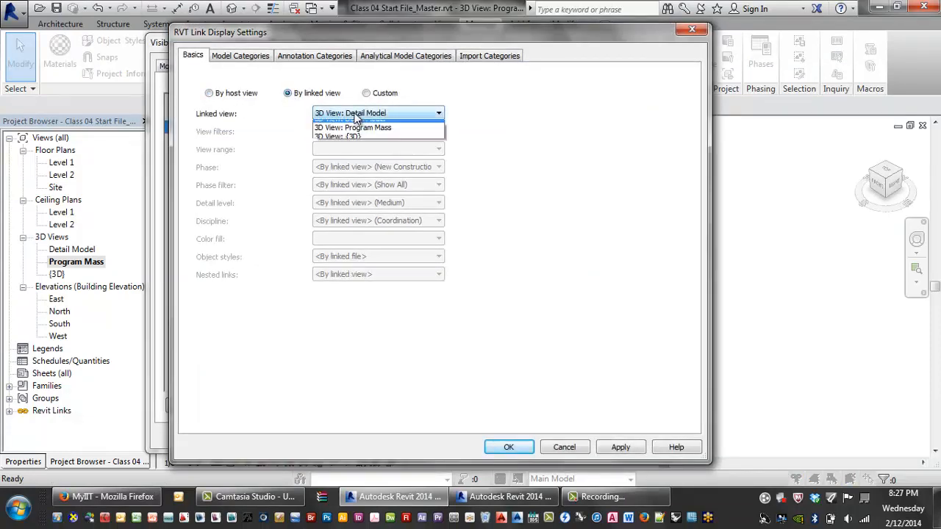
pyautogui.click(359, 138)
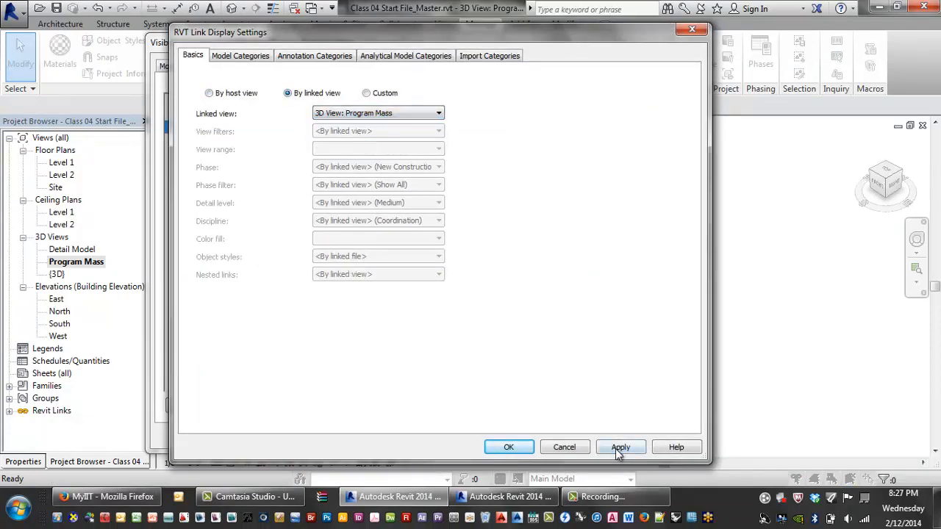
pyautogui.click(514, 449)
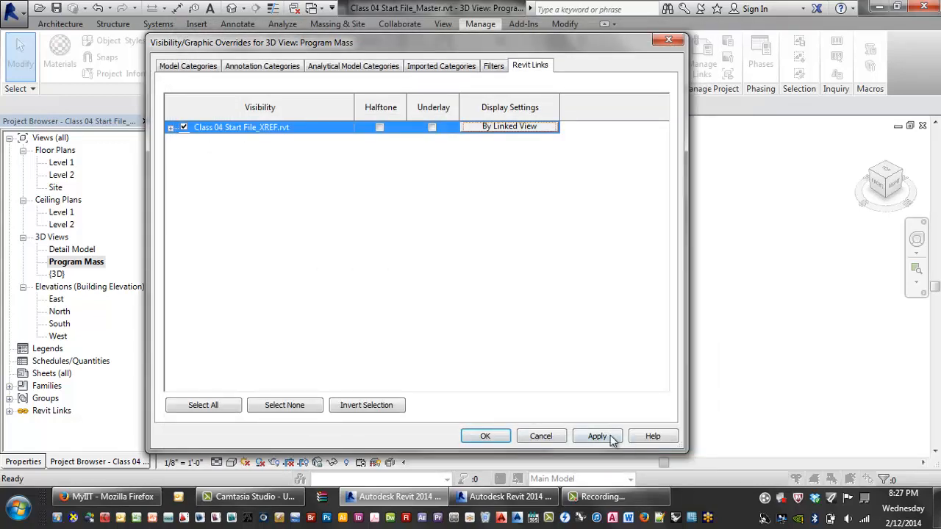
pyautogui.click(597, 436)
pyautogui.click(486, 436)
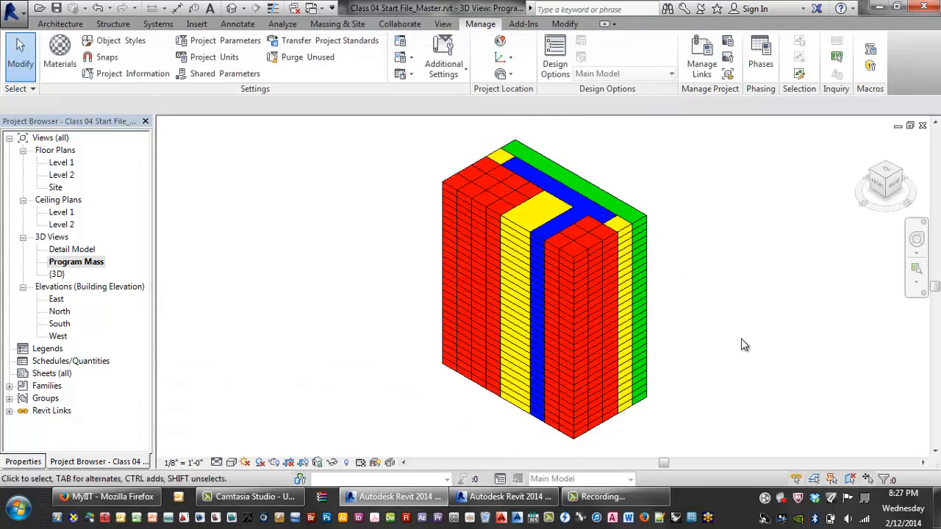
# Step: Compare the tower's display in the Detail Model and Program Mass 3D views, ending in Program Mass
pyautogui.doubleClick(72, 250)
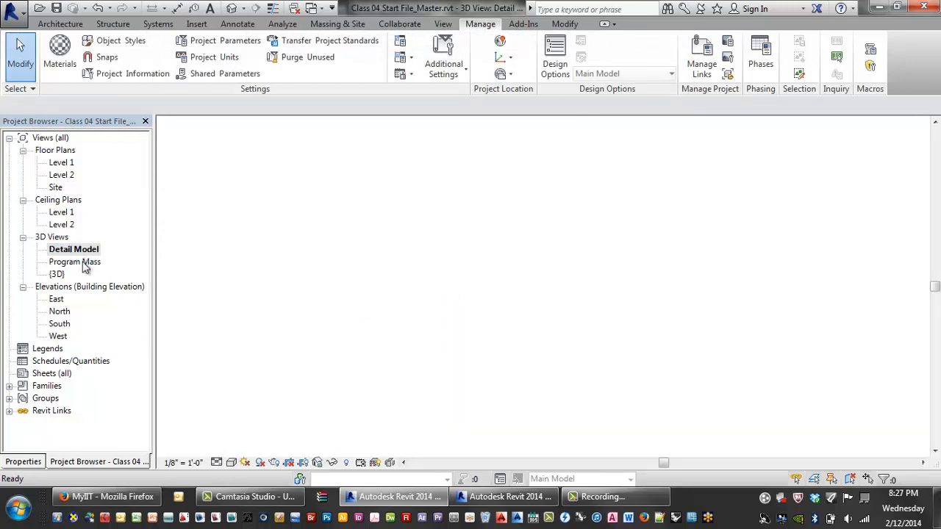
pyautogui.doubleClick(83, 262)
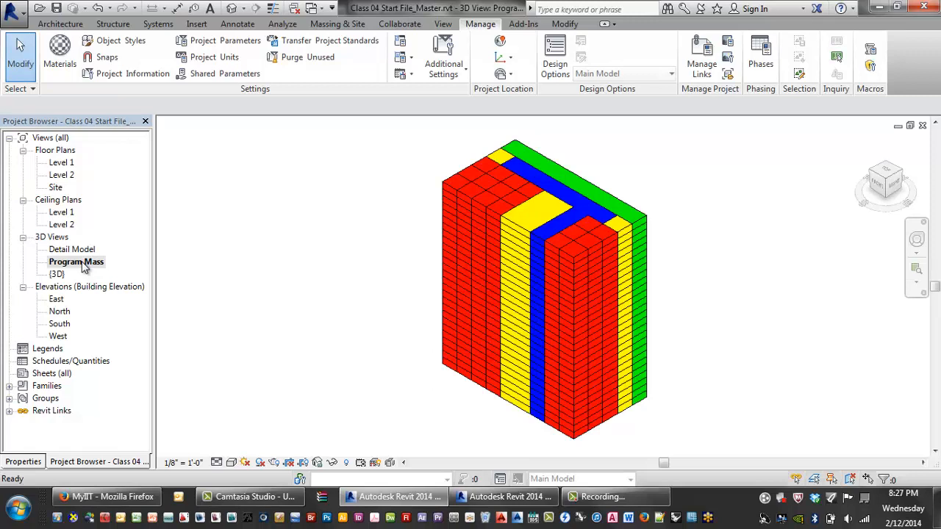
pyautogui.moveTo(346, 291); pyautogui.dragTo(354, 258, button='middle')
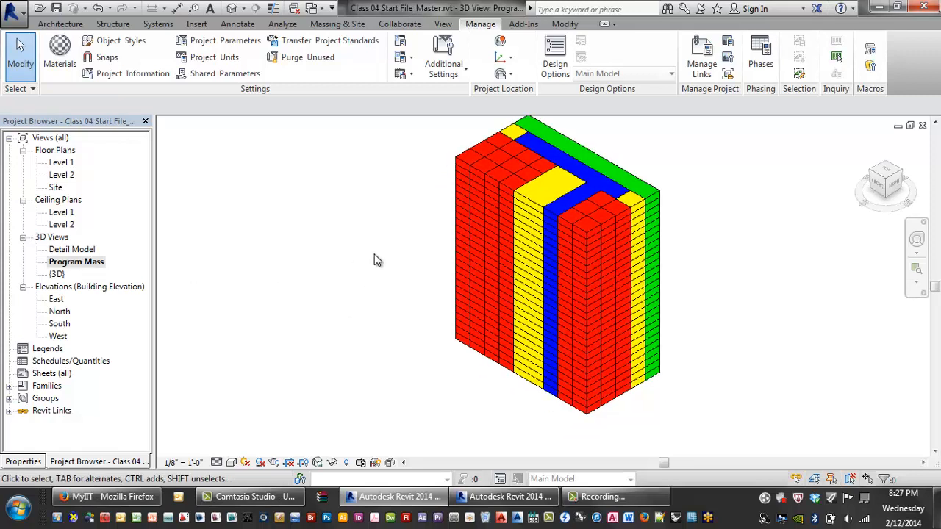
pyautogui.click(599, 497)
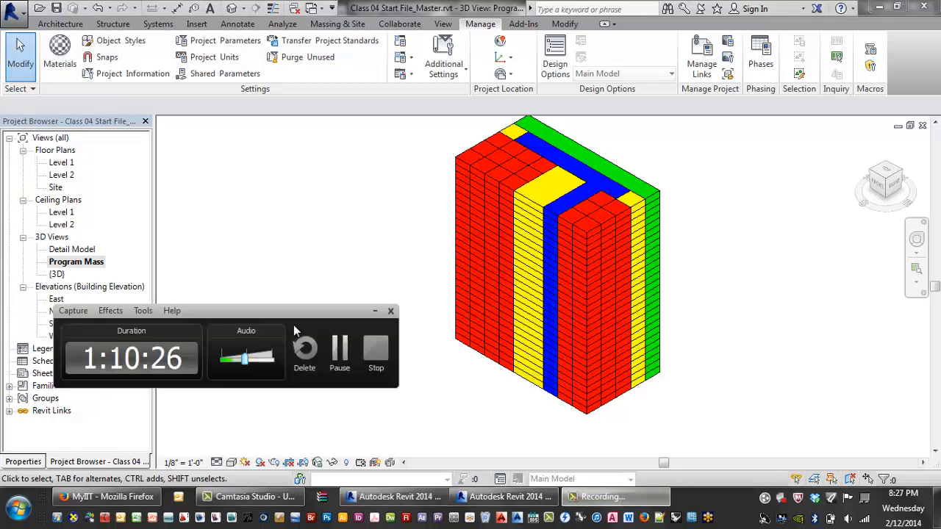